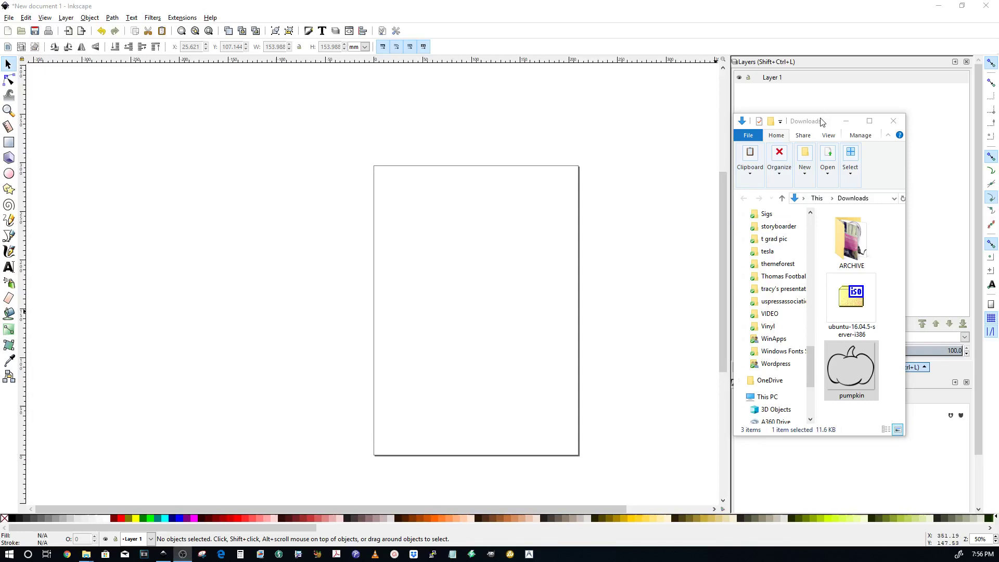
- Import pumpkin.png from Downloads as a 582 × 582 image and centre it on the page
{"action": "left_click_drag", "start_coordinate": [821, 122], "coordinate": [804, 64]}
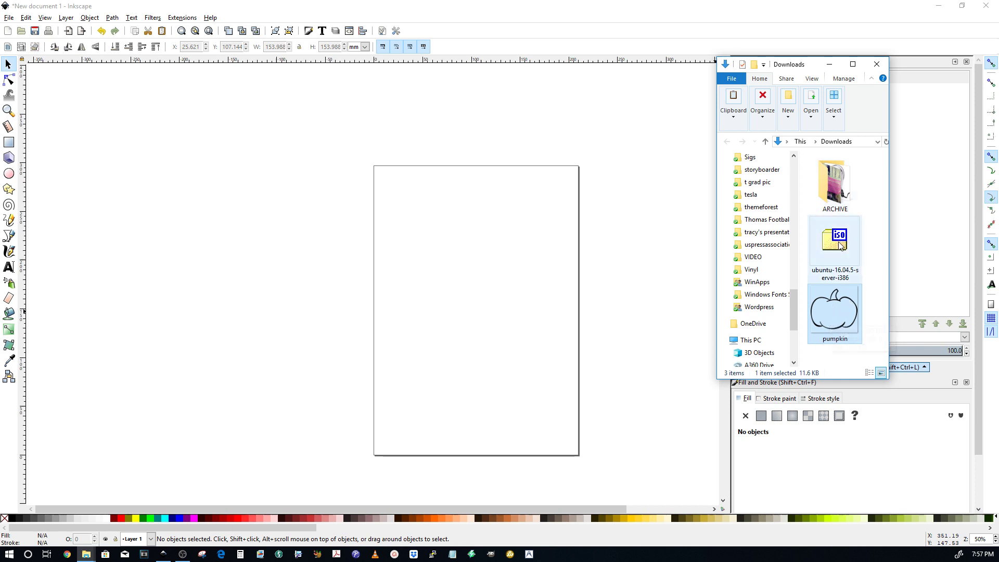
{"action": "left_click_drag", "start_coordinate": [835, 326], "coordinate": [470, 319]}
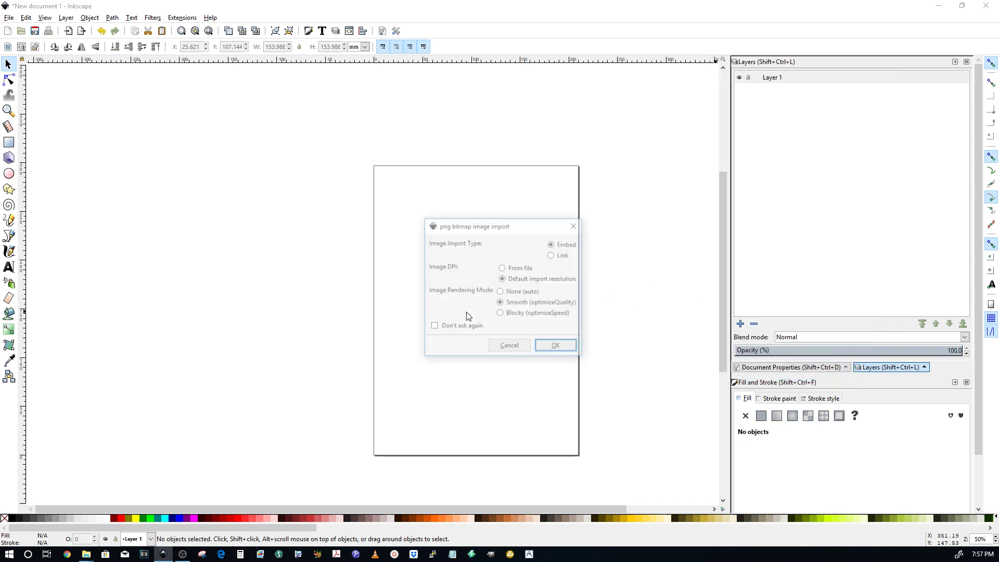
{"action": "left_click", "coordinate": [558, 347]}
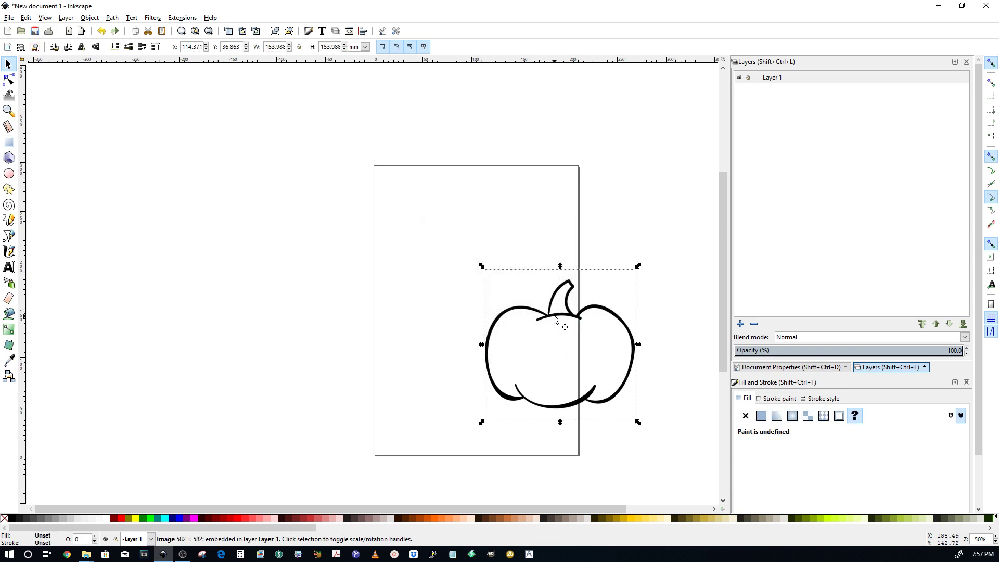
{"action": "left_click_drag", "start_coordinate": [551, 319], "coordinate": [472, 284]}
{"action": "scroll", "coordinate": [476, 313], "scroll_direction": "up", "scroll_amount": 4}
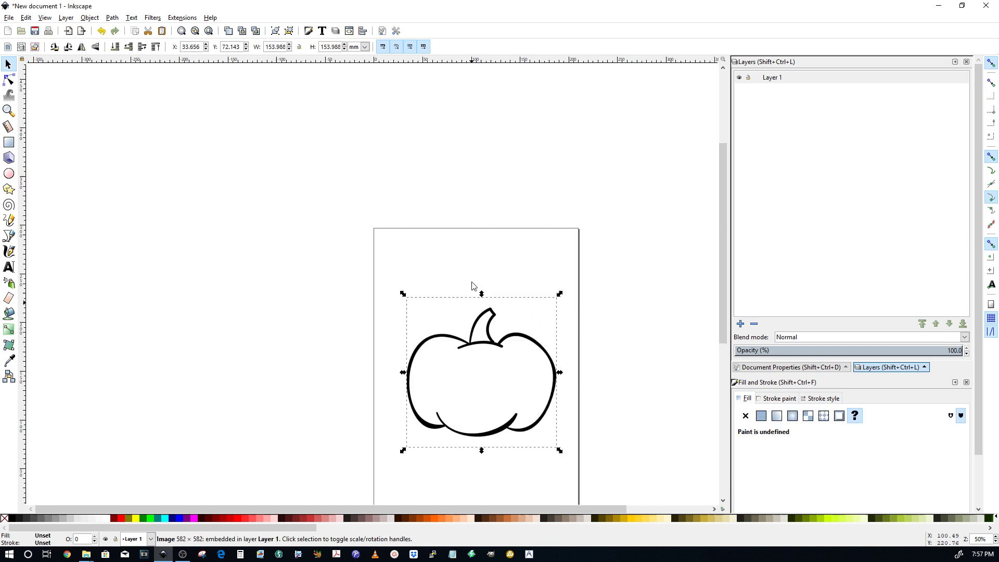
{"action": "scroll", "coordinate": [480, 352], "scroll_direction": "up", "scroll_amount": 7, "text": "ctrl"}
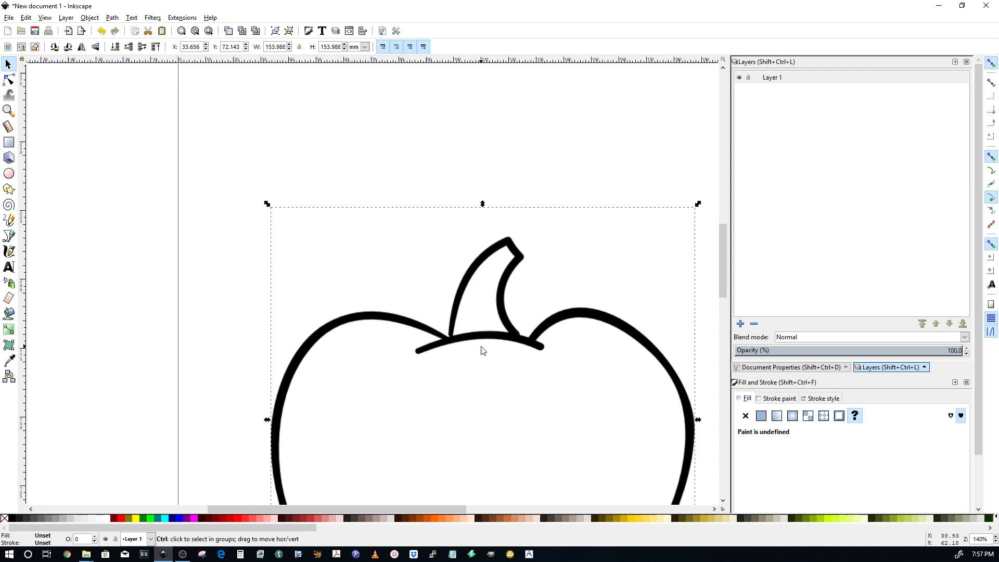
{"action": "scroll", "coordinate": [482, 350], "scroll_direction": "up", "scroll_amount": 2, "text": "ctrl"}
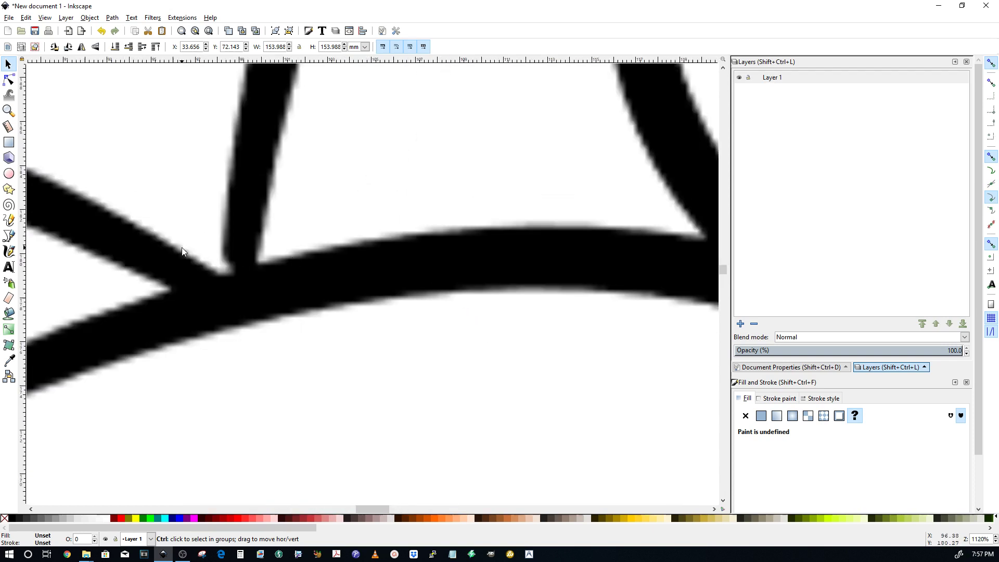
{"action": "scroll", "coordinate": [431, 307], "scroll_direction": "down", "scroll_amount": 11, "text": "ctrl"}
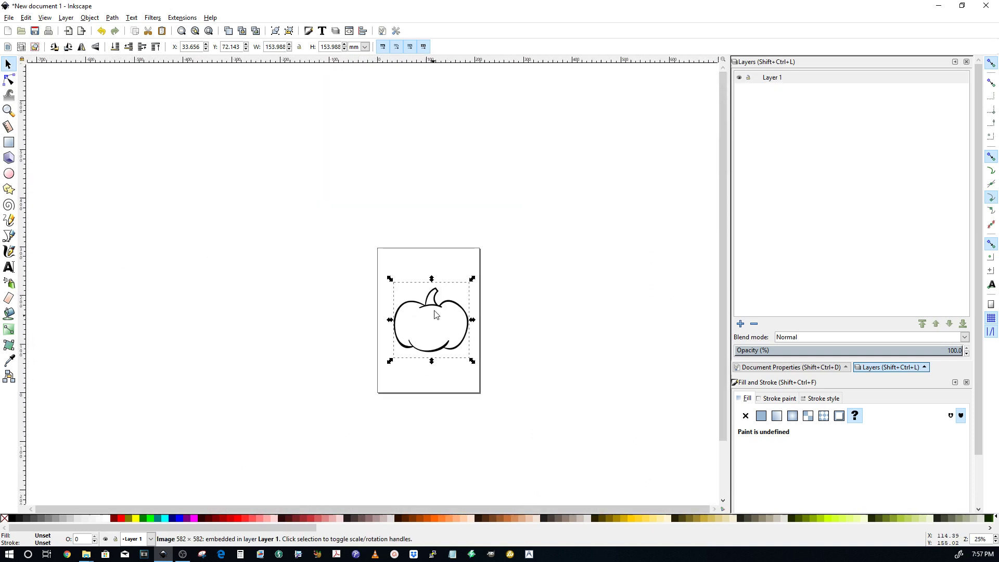
- Trace the pumpkin with Edge detection (threshold 0.650), after comparing Brightness cutoff, into a 183-node path
{"action": "left_click", "coordinate": [435, 307]}
{"action": "key", "text": "Escape"}
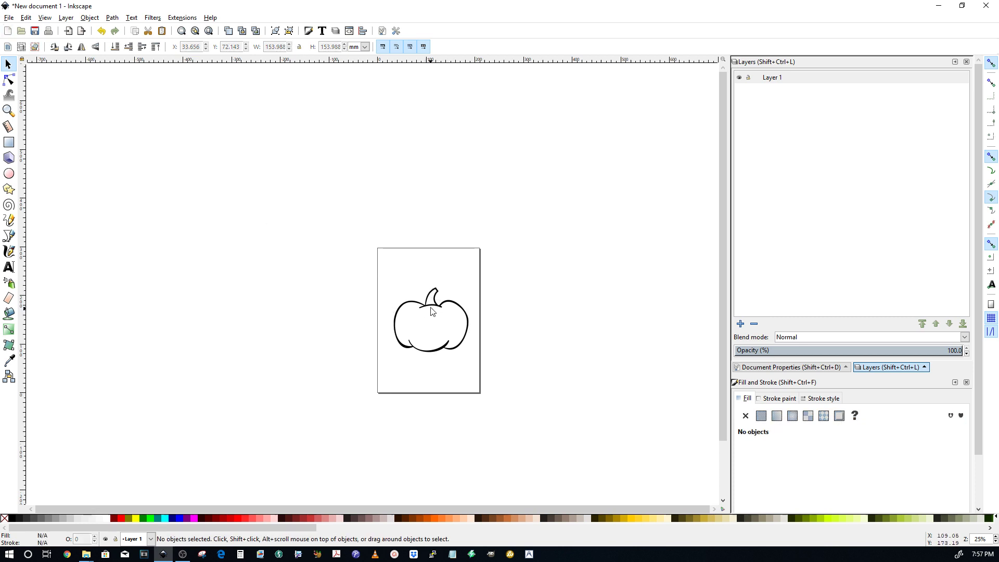
{"action": "left_click", "coordinate": [431, 309]}
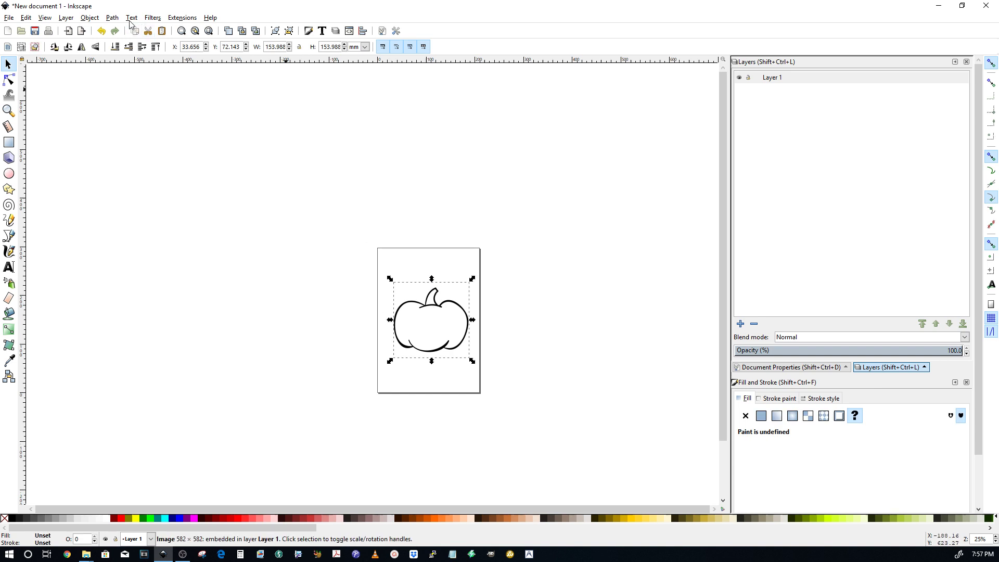
{"action": "left_click", "coordinate": [89, 18]}
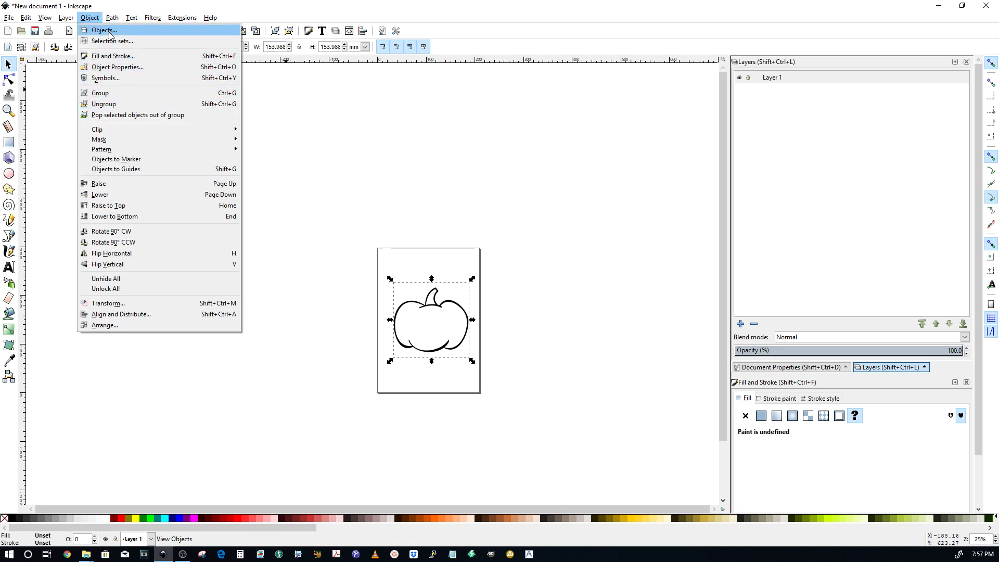
{"action": "mouse_move", "coordinate": [110, 18]}
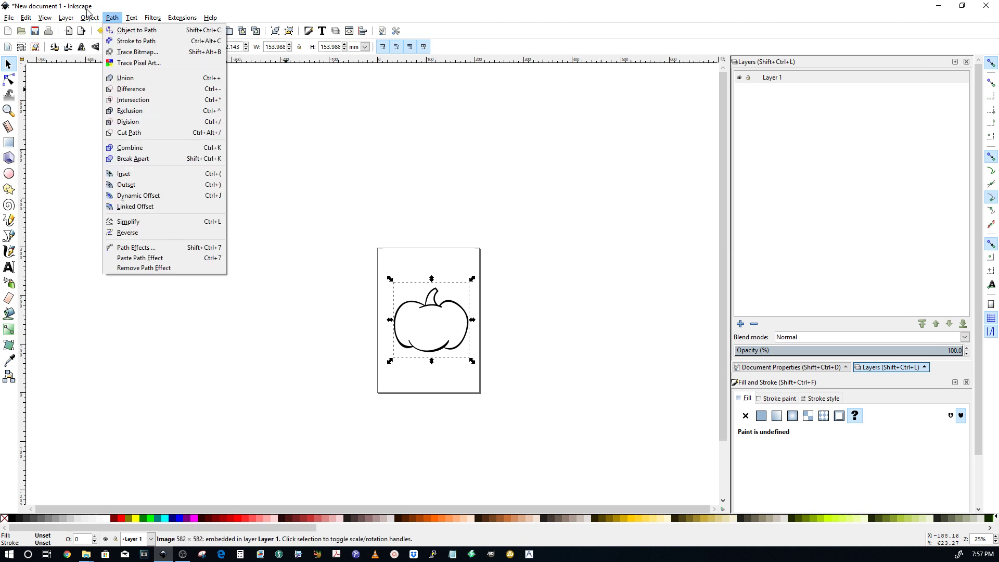
{"action": "left_click", "coordinate": [129, 52]}
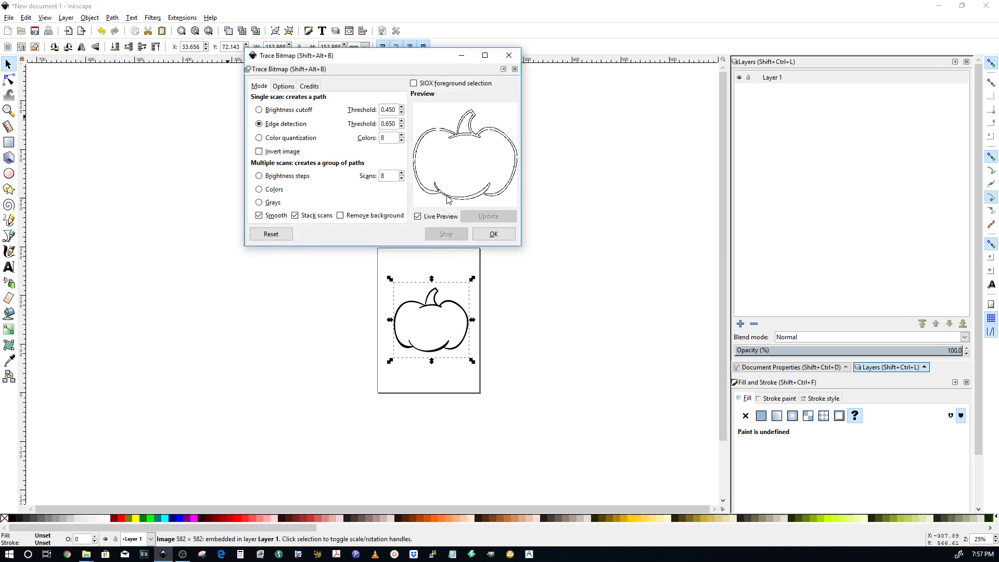
{"action": "left_click", "coordinate": [260, 127]}
{"action": "left_click", "coordinate": [260, 110]}
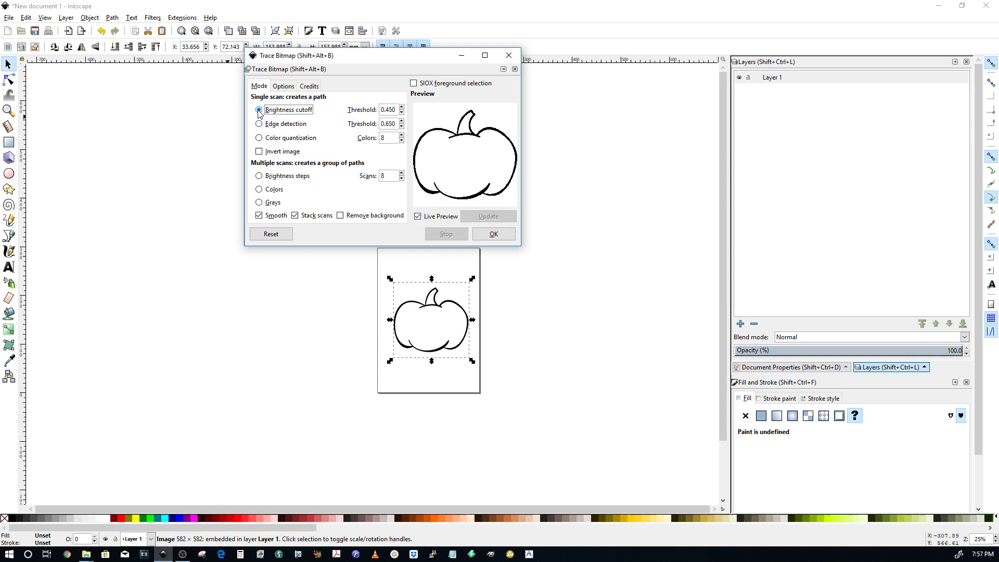
{"action": "left_click", "coordinate": [259, 125]}
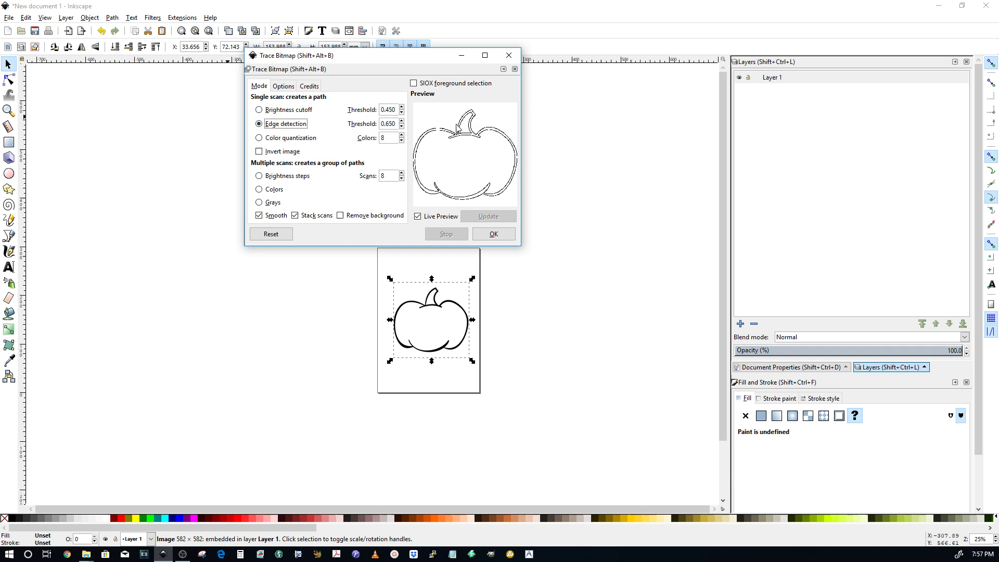
{"action": "left_click", "coordinate": [496, 236]}
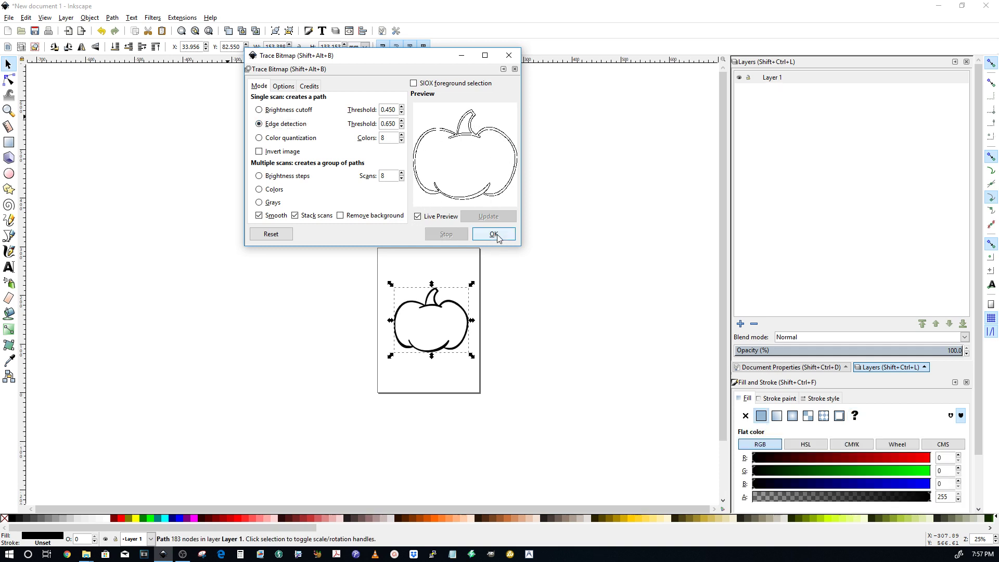
- Move the traced path aside and delete the original pumpkin bitmap
{"action": "left_click", "coordinate": [509, 55]}
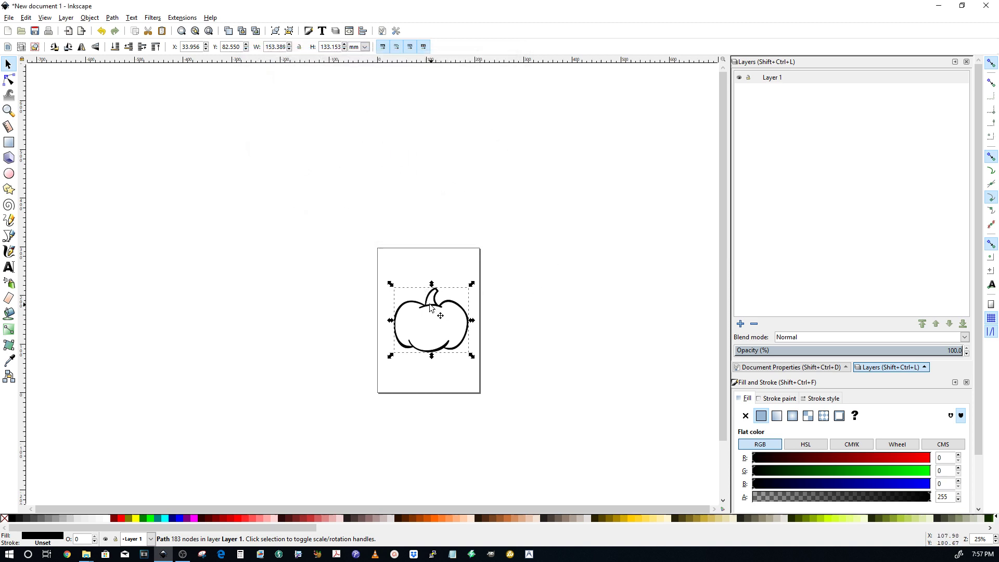
{"action": "left_click_drag", "start_coordinate": [430, 308], "coordinate": [432, 231]}
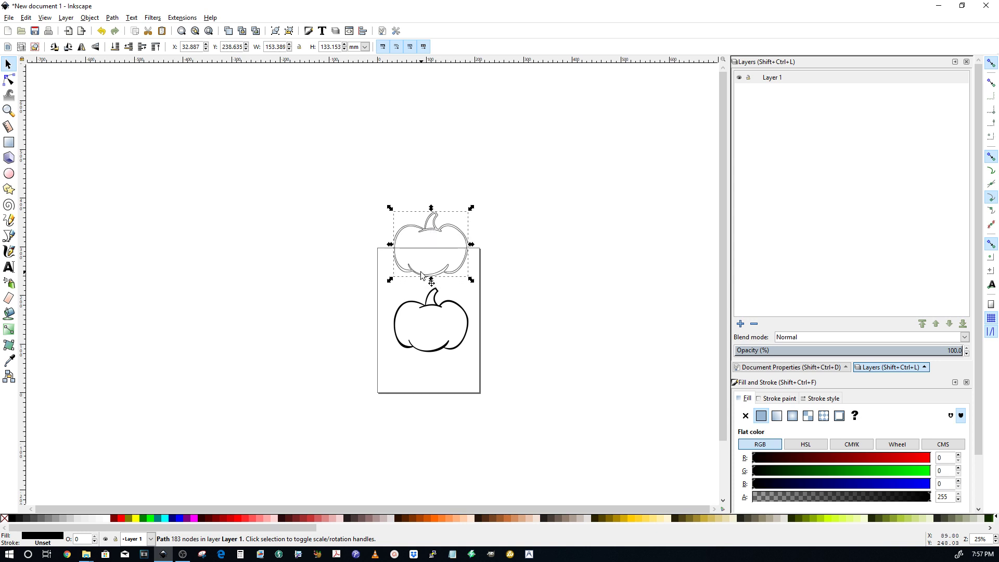
{"action": "left_click", "coordinate": [427, 309]}
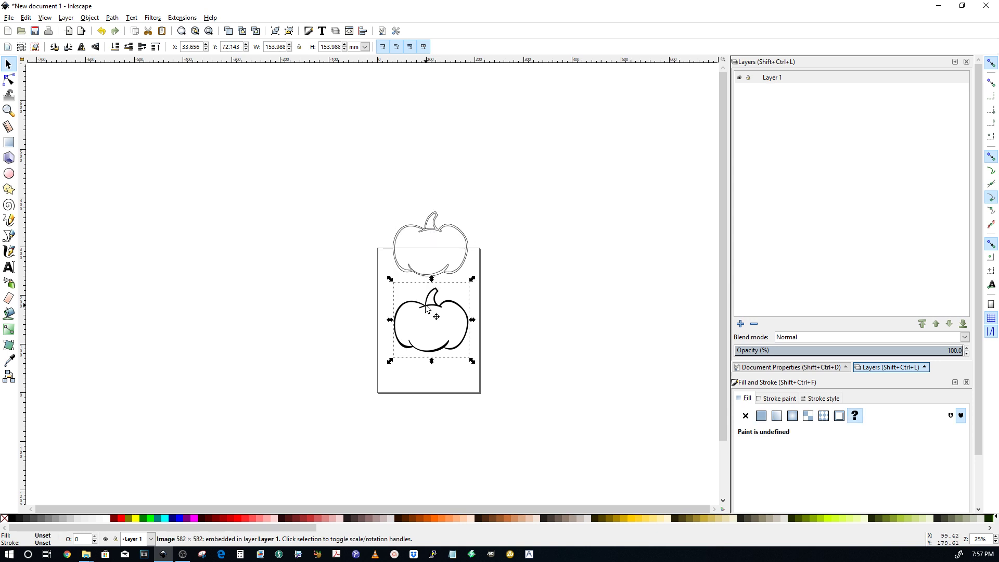
{"action": "key", "text": "Delete"}
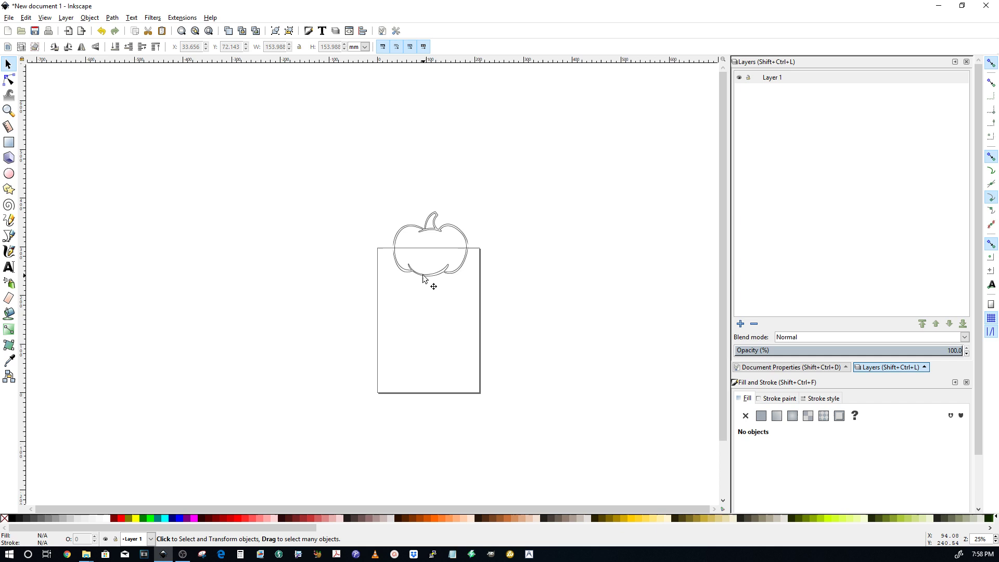
- Move the traced pumpkin outline back onto the page and reselect it
{"action": "left_click", "coordinate": [424, 279]}
{"action": "left_click_drag", "start_coordinate": [425, 279], "coordinate": [423, 348]}
{"action": "left_click", "coordinate": [439, 340]}
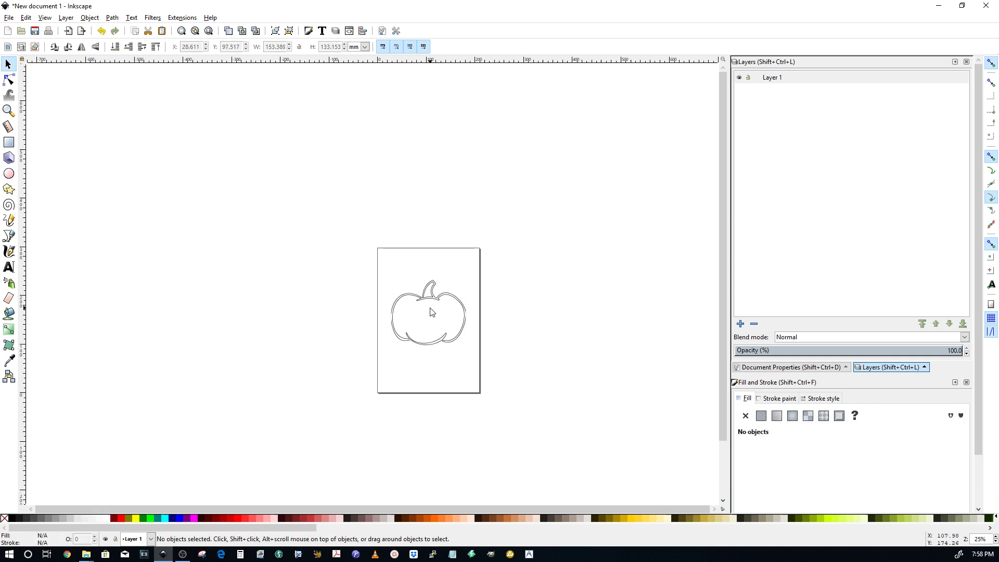
{"action": "scroll", "coordinate": [430, 312], "scroll_direction": "up", "scroll_amount": 10}
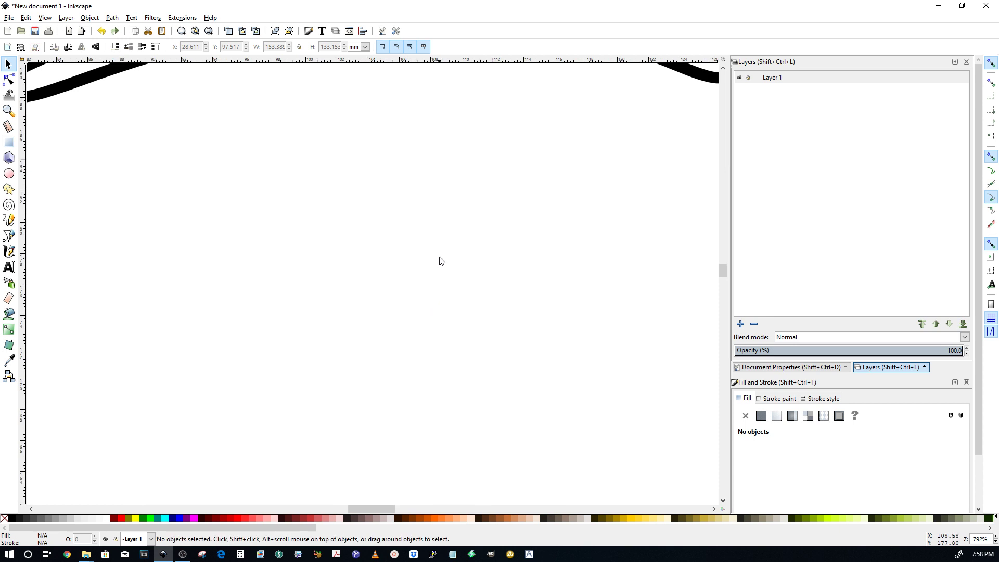
{"action": "scroll", "coordinate": [459, 306], "scroll_direction": "up", "scroll_amount": 8}
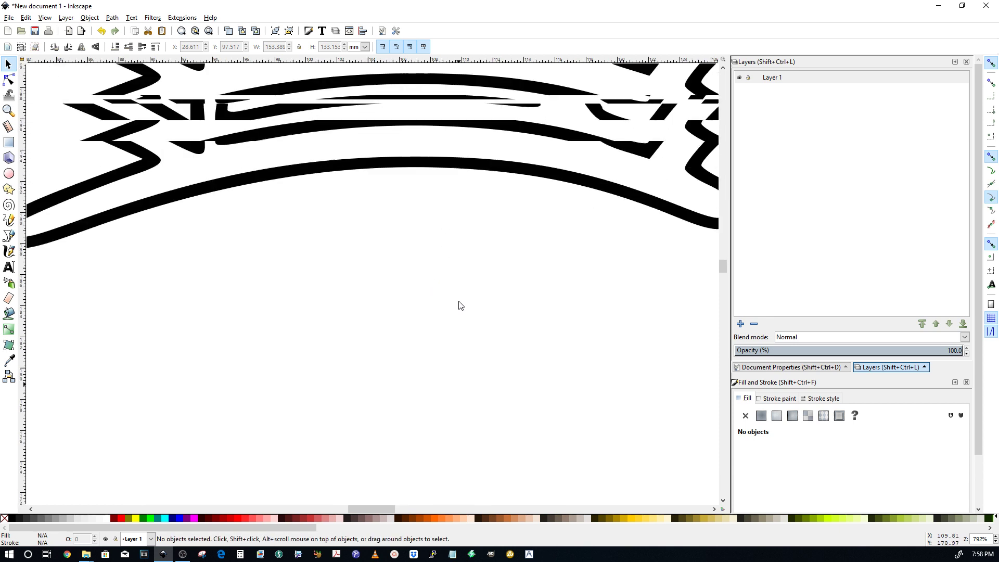
{"action": "scroll", "coordinate": [460, 305], "scroll_direction": "up", "scroll_amount": 4}
{"action": "scroll", "coordinate": [455, 299], "scroll_direction": "down", "scroll_amount": 10}
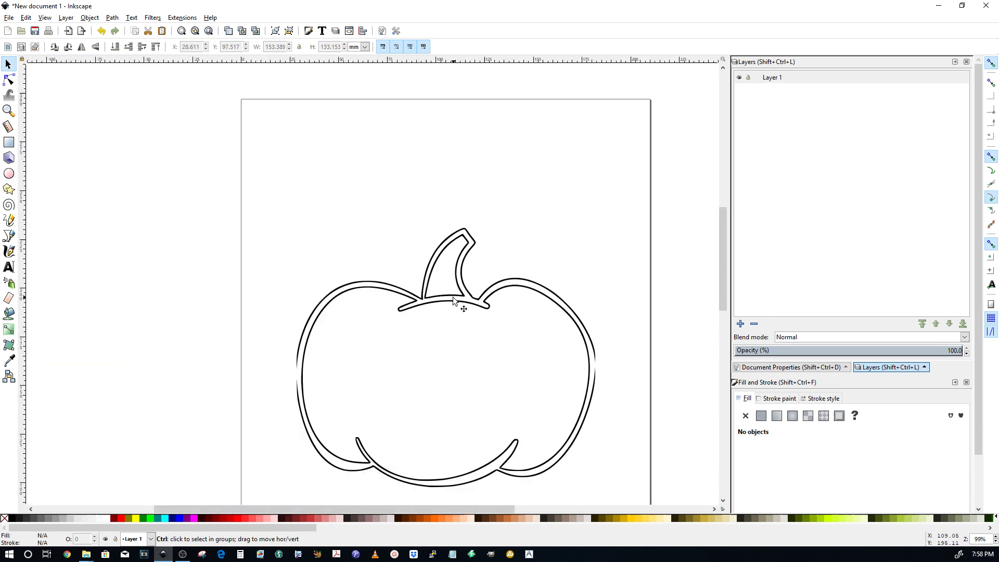
{"action": "scroll", "coordinate": [455, 299], "scroll_direction": "up", "scroll_amount": 16}
{"action": "scroll", "coordinate": [455, 302], "scroll_direction": "down", "scroll_amount": 13}
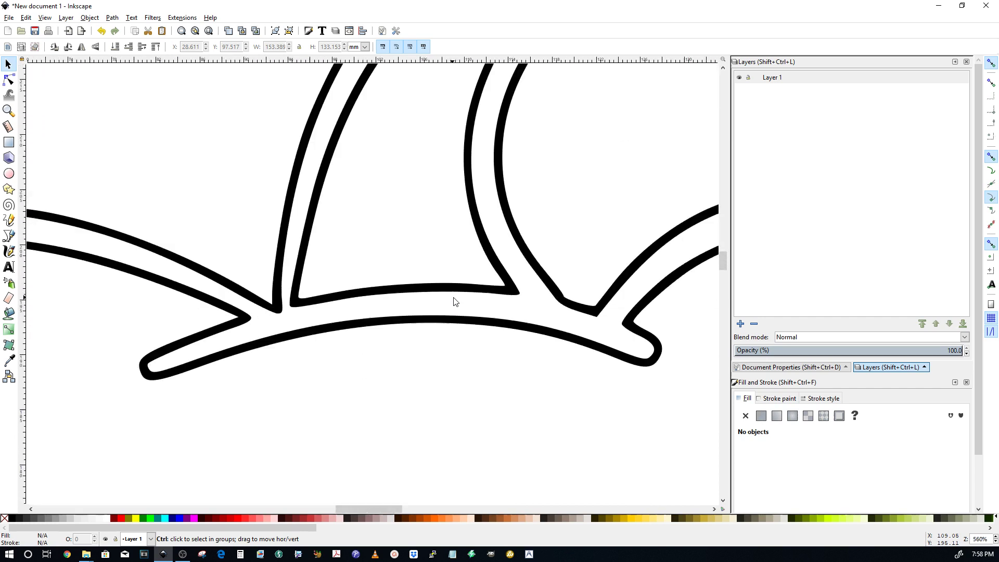
{"action": "left_click", "coordinate": [450, 294]}
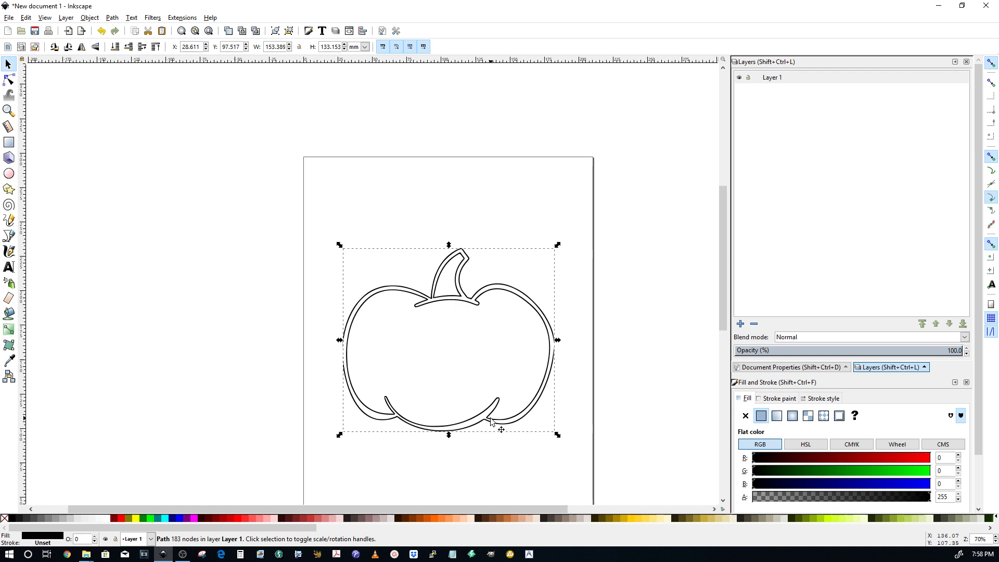
- Ungroup the traced pumpkin path and select it with the node tool
{"action": "left_click", "coordinate": [88, 18]}
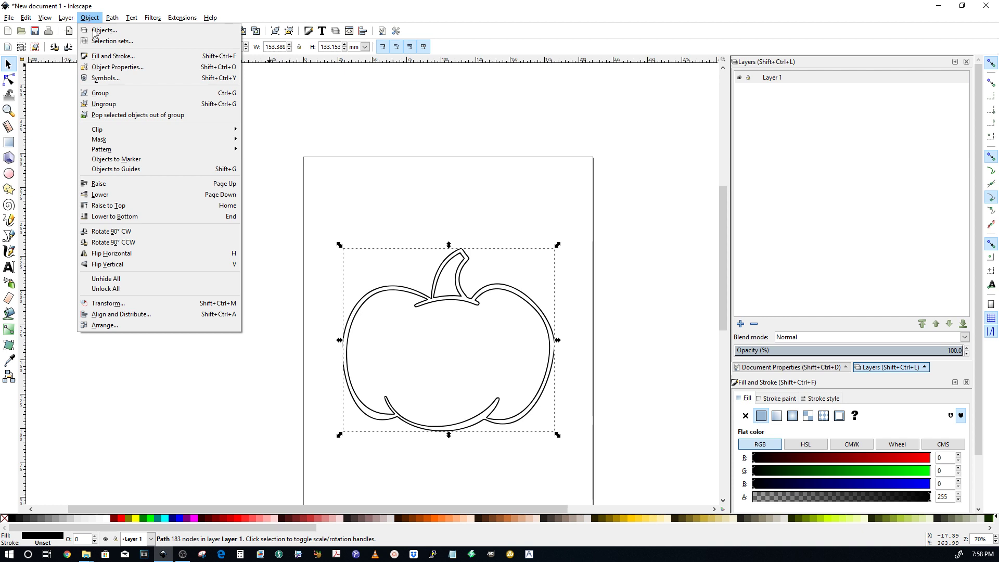
{"action": "left_click", "coordinate": [109, 104]}
{"action": "left_click", "coordinate": [446, 318]}
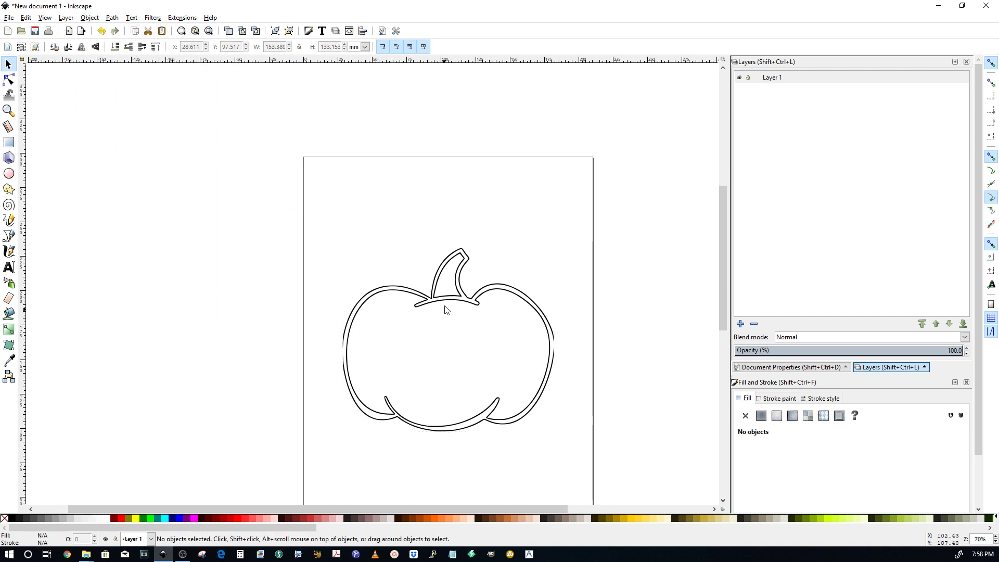
{"action": "left_click", "coordinate": [8, 79]}
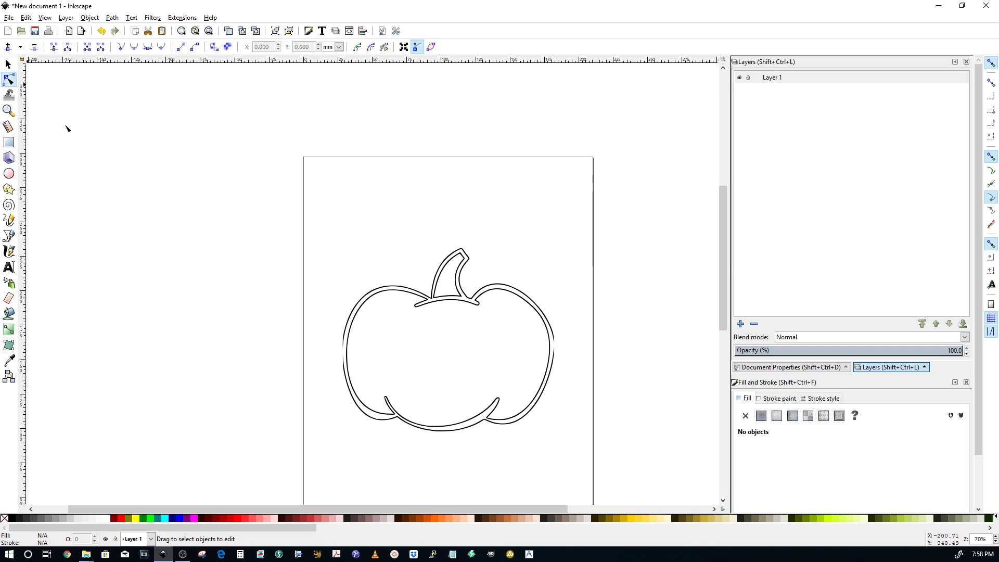
{"action": "left_click", "coordinate": [443, 303]}
{"action": "left_click", "coordinate": [443, 304]}
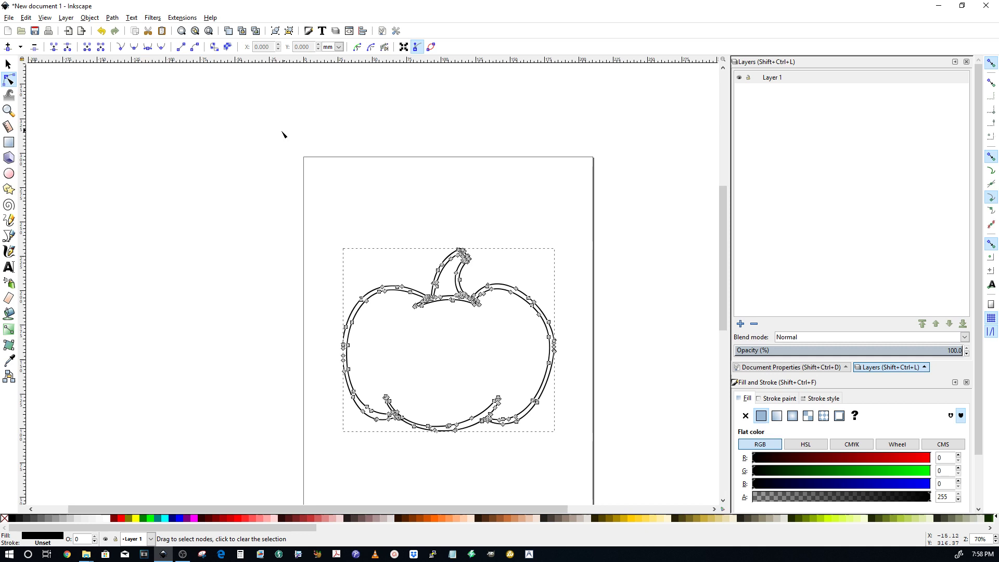
- Break the pumpkin outline apart and drag the body and two stem pieces away
{"action": "left_click", "coordinate": [93, 19]}
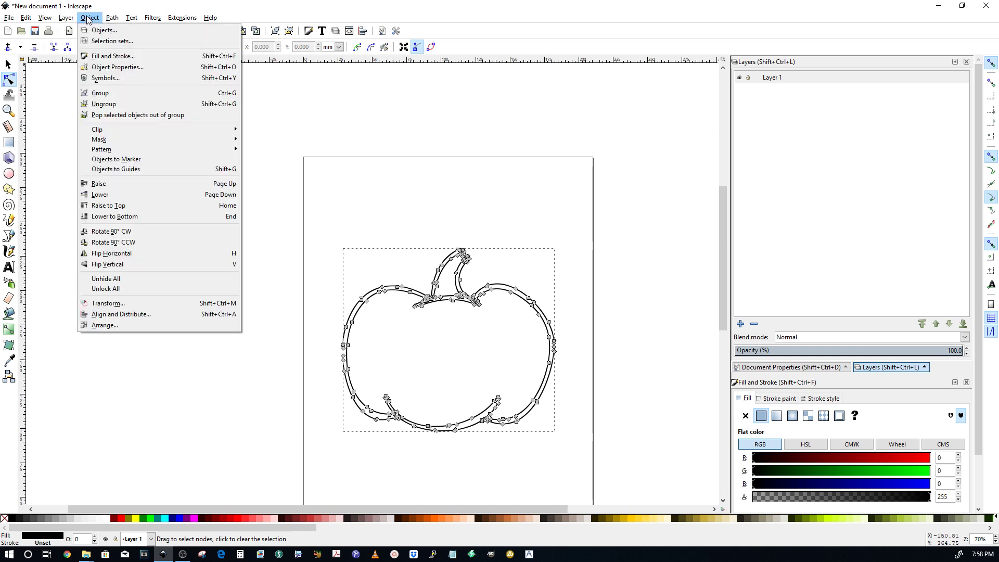
{"action": "mouse_move", "coordinate": [107, 19]}
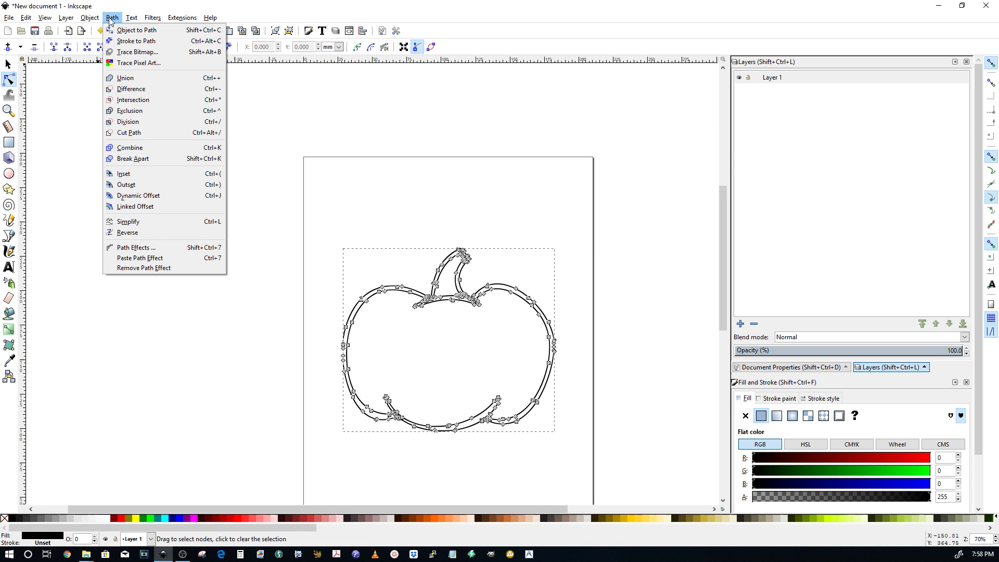
{"action": "left_click", "coordinate": [135, 159]}
{"action": "left_click", "coordinate": [277, 257]}
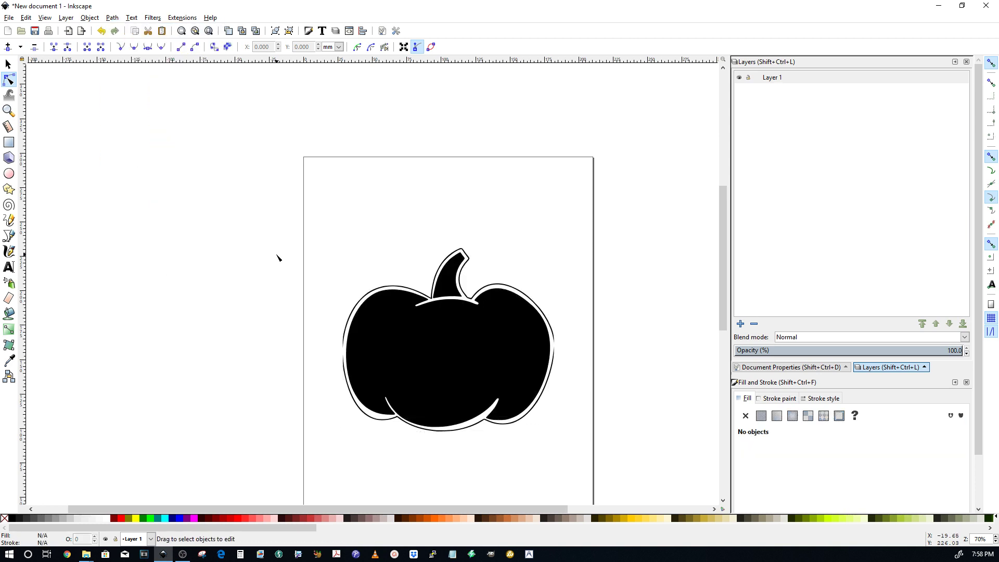
{"action": "left_click", "coordinate": [438, 347]}
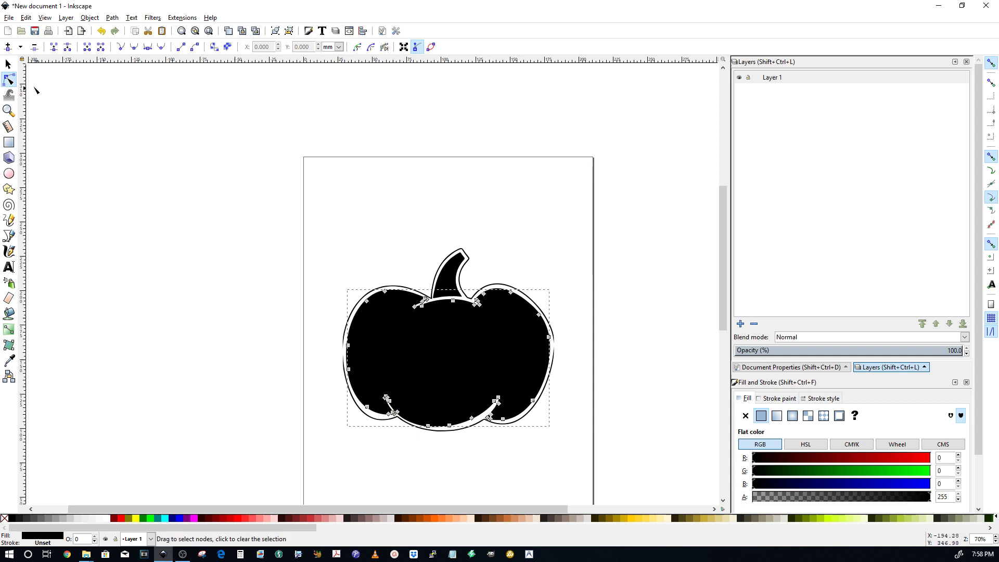
{"action": "left_click", "coordinate": [7, 63]}
{"action": "left_click_drag", "start_coordinate": [451, 338], "coordinate": [179, 434]}
{"action": "left_click_drag", "start_coordinate": [448, 257], "coordinate": [383, 173]}
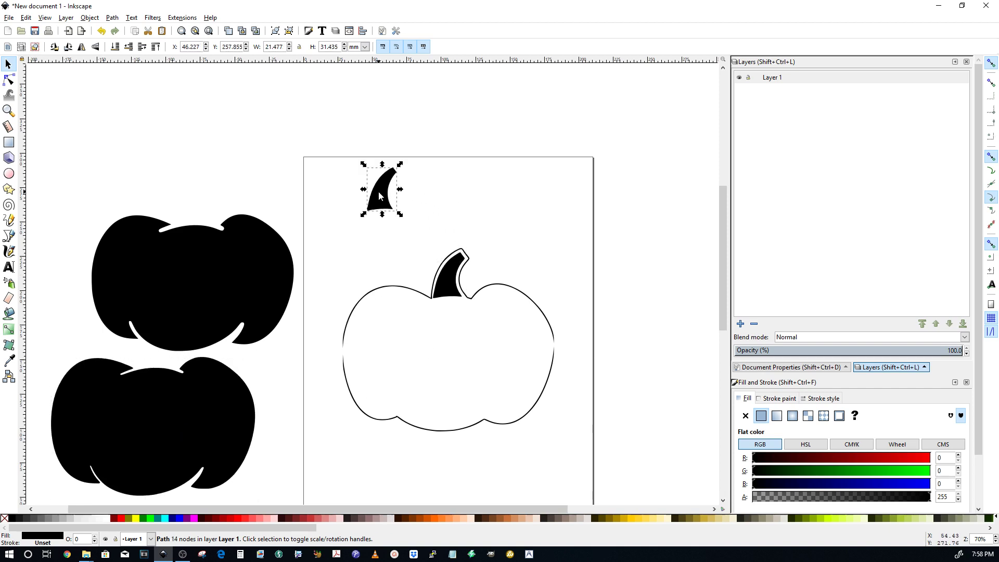
{"action": "left_click_drag", "start_coordinate": [448, 283], "coordinate": [508, 214]}
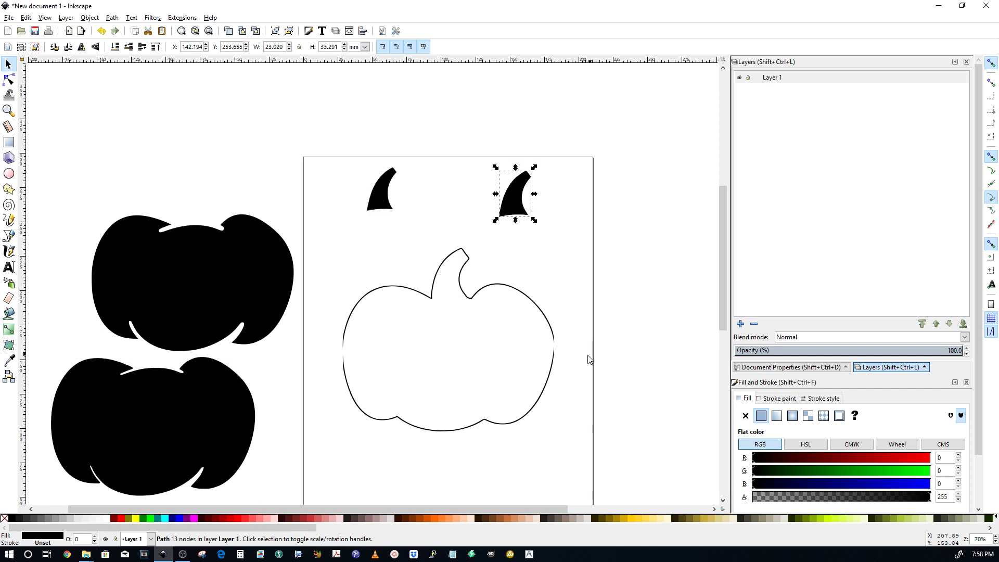
- Undo the moves and the split, restoring the single pumpkin outline
{"action": "scroll", "coordinate": [558, 354], "scroll_direction": "up", "scroll_amount": 3}
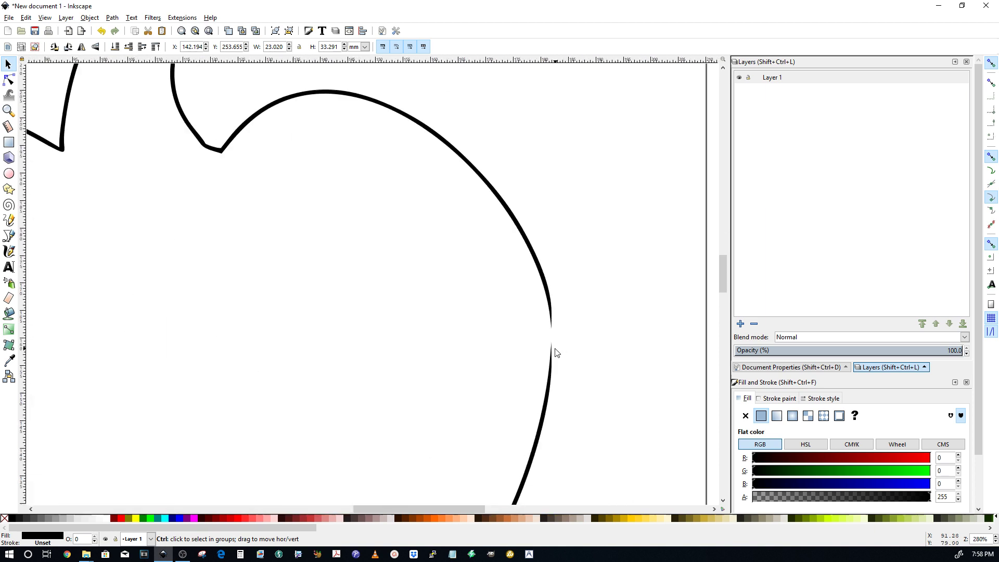
{"action": "scroll", "coordinate": [547, 359], "scroll_direction": "down", "scroll_amount": 4}
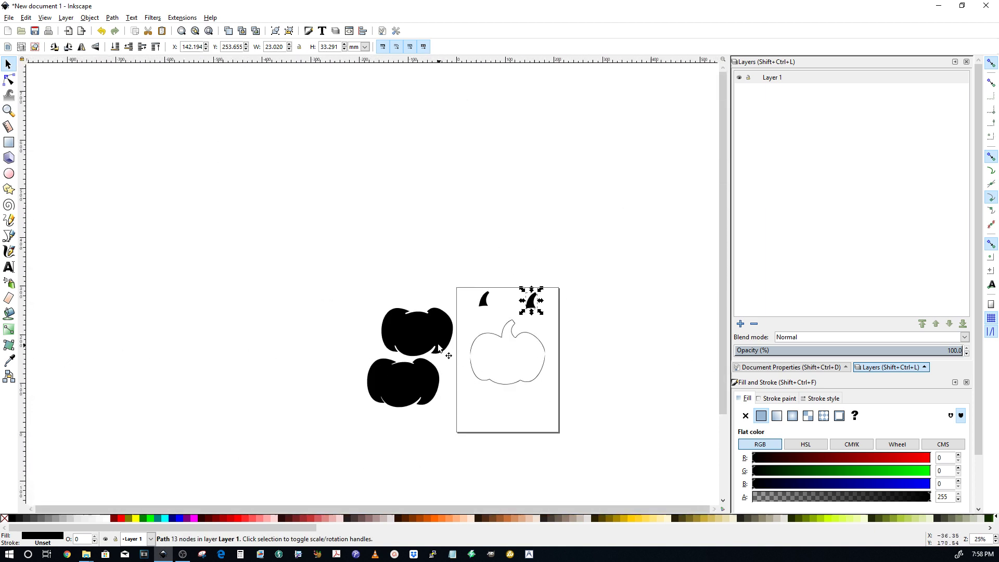
{"action": "key", "text": "ctrl+z"}
{"action": "key", "text": "ctrl+z"}
{"action": "key", "text": "ctrl+z"}
{"action": "key", "text": "ctrl+z"}
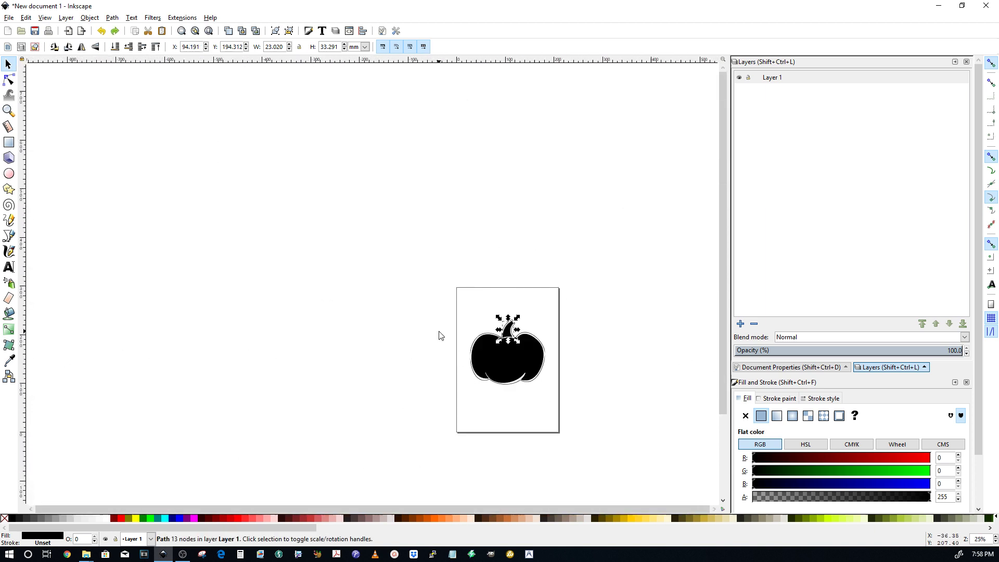
{"action": "key", "text": "ctrl+z"}
{"action": "left_click", "coordinate": [512, 342]}
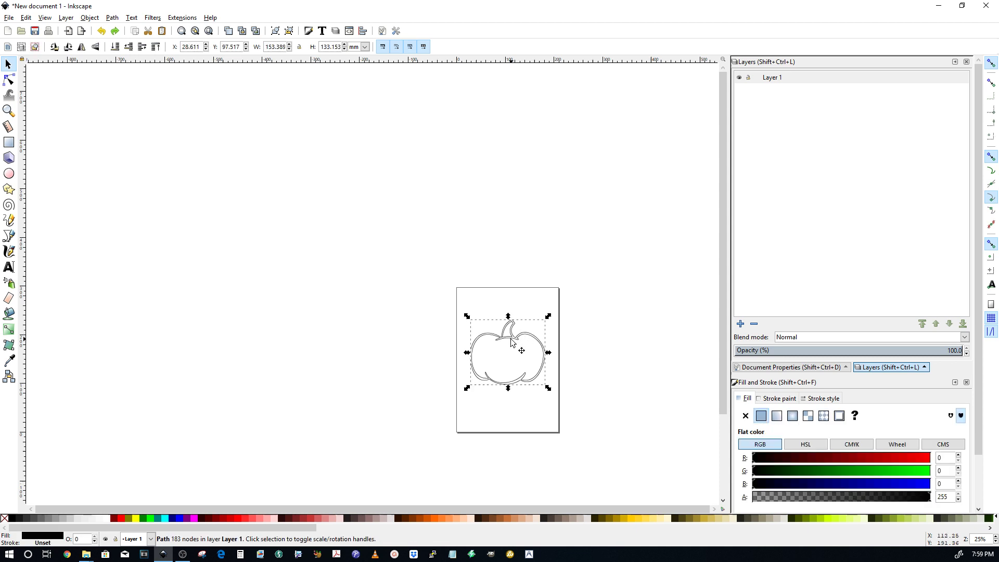
{"action": "left_click", "coordinate": [391, 332]}
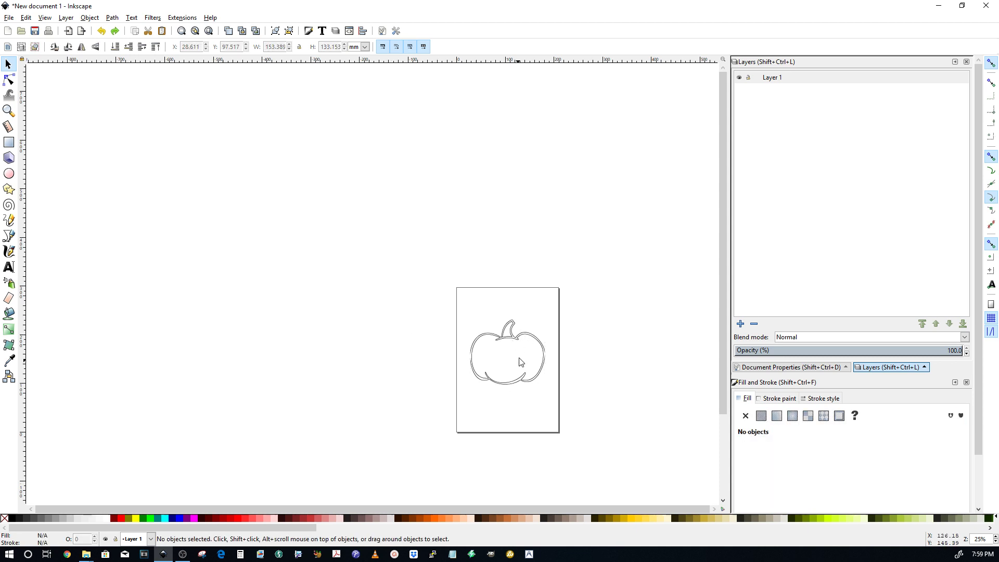
- Return the canvas to normal rendering and move the pumpkin to a new spot
{"action": "scroll", "coordinate": [507, 368], "scroll_direction": "up", "scroll_amount": 3}
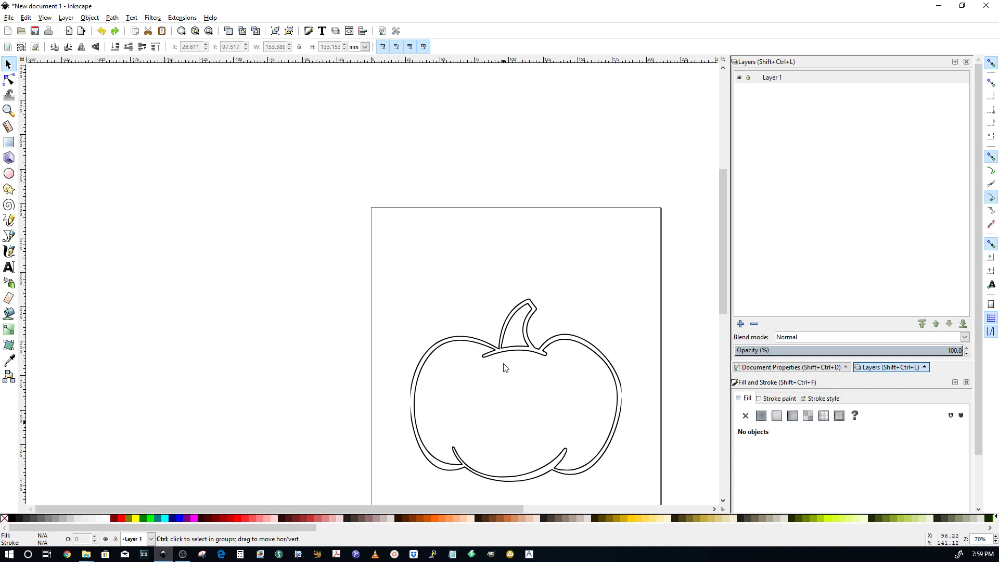
{"action": "scroll", "coordinate": [526, 468], "scroll_direction": "up", "scroll_amount": 2}
{"action": "scroll", "coordinate": [525, 467], "scroll_direction": "down", "scroll_amount": 3}
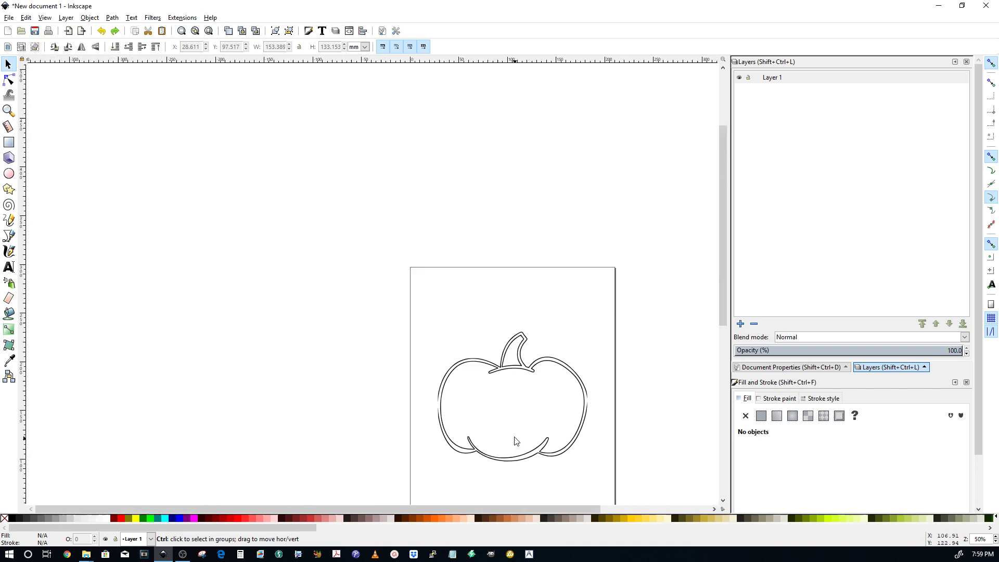
{"action": "key", "text": "ctrl+KP_5"}
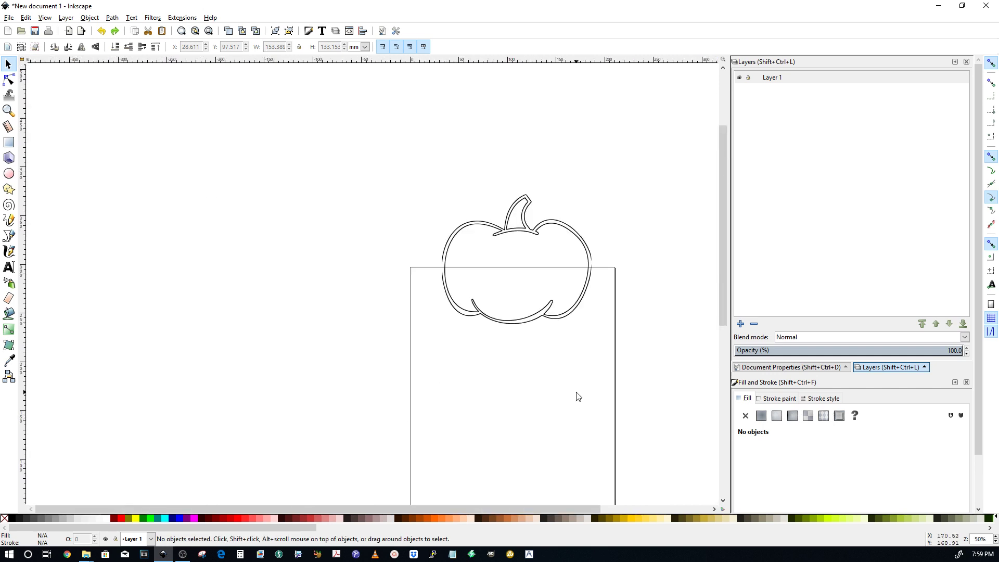
{"action": "left_click_drag", "start_coordinate": [537, 385], "coordinate": [524, 337]}
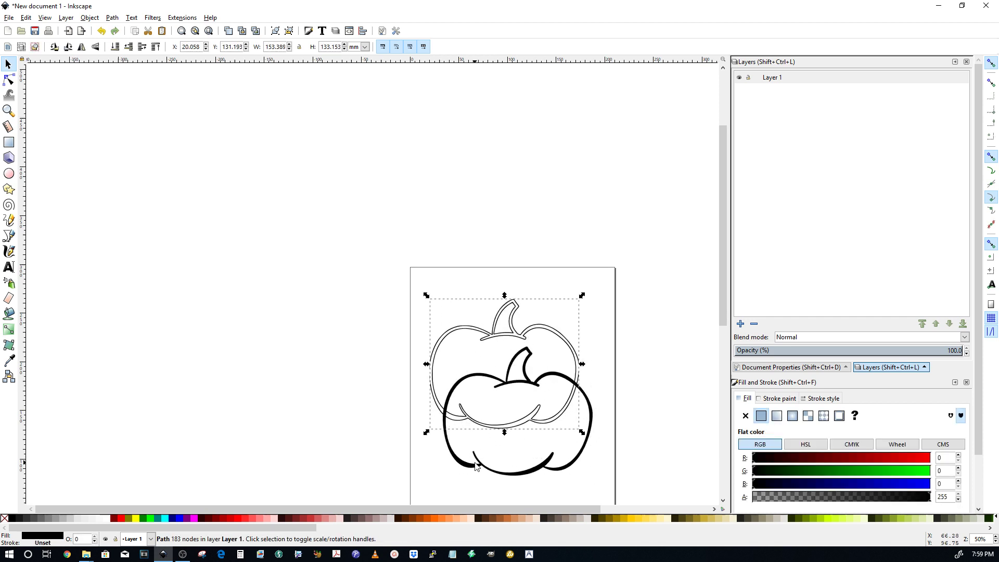
{"action": "left_click", "coordinate": [469, 435]}
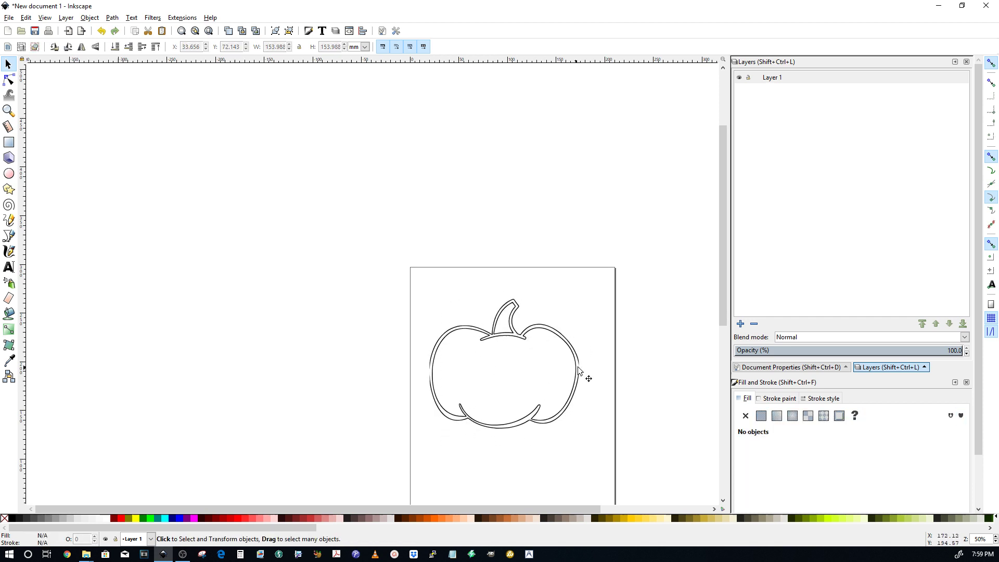
- Delete the pumpkin from the canvas and minimize Inkscape
{"action": "scroll", "coordinate": [584, 373], "scroll_direction": "up", "scroll_amount": 2}
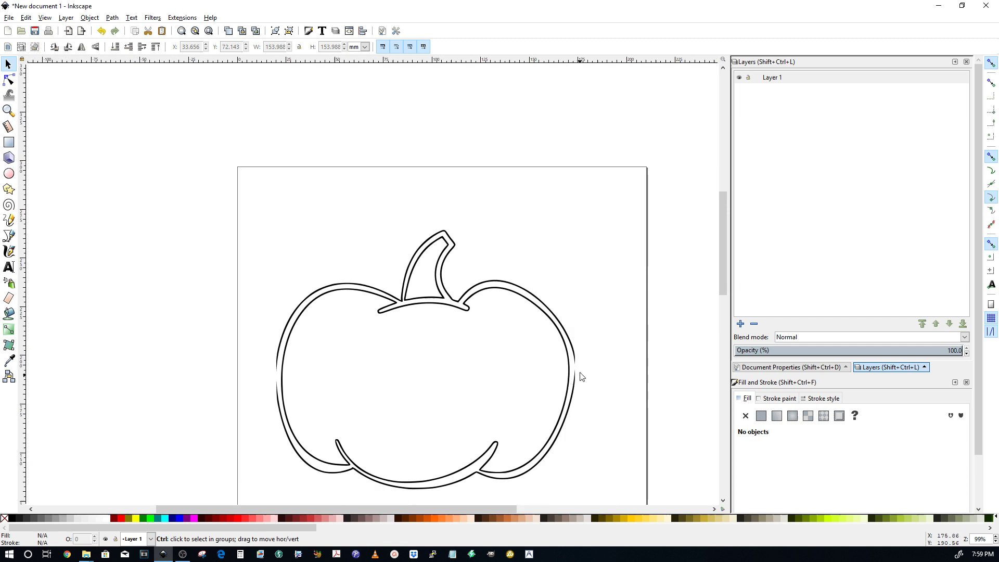
{"action": "scroll", "coordinate": [581, 376], "scroll_direction": "down", "scroll_amount": 3, "text": "ctrl"}
{"action": "scroll", "coordinate": [578, 373], "scroll_direction": "up", "scroll_amount": 1, "text": "ctrl"}
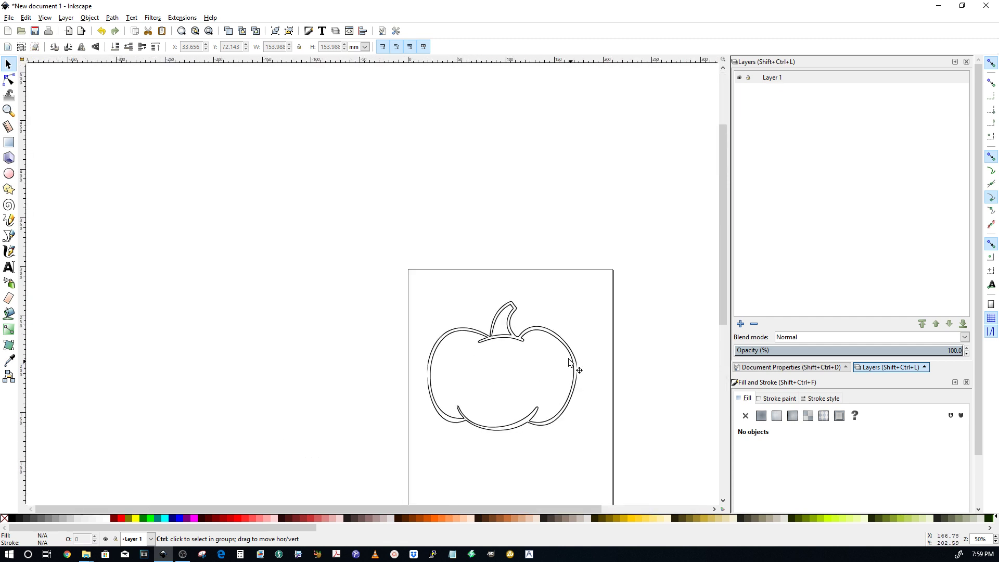
{"action": "left_click", "coordinate": [553, 332]}
{"action": "key", "text": "Delete"}
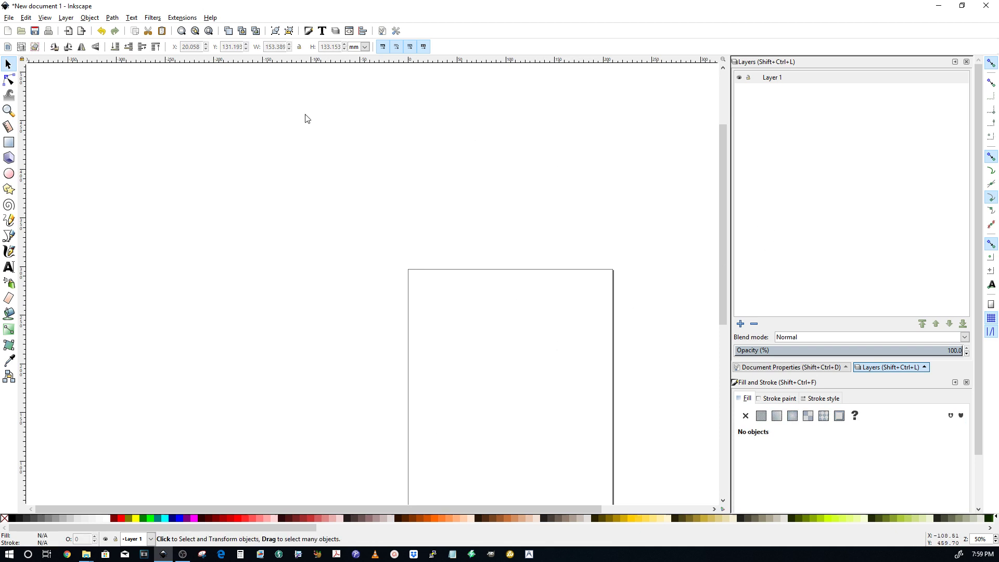
{"action": "left_click", "coordinate": [939, 7]}
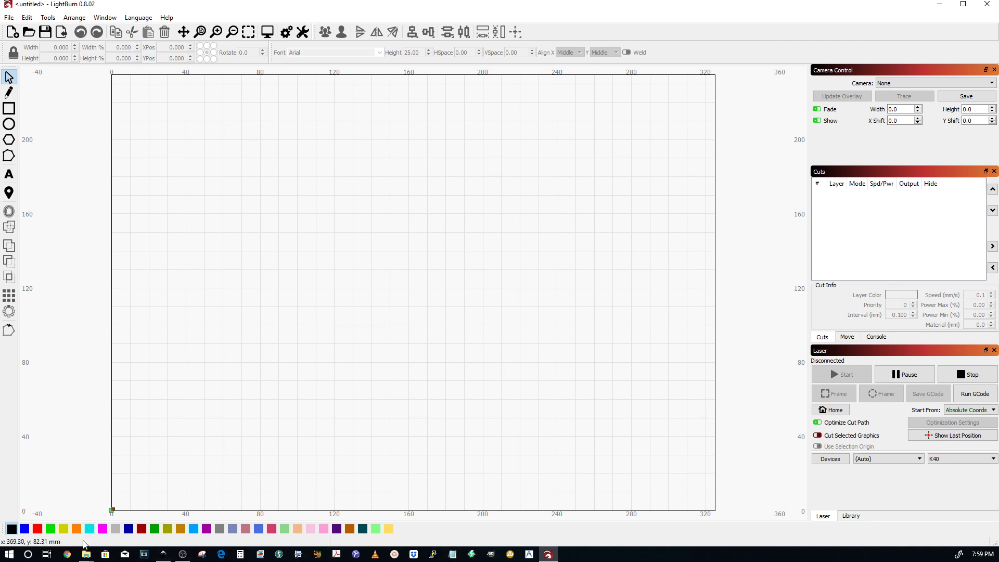
- Drag pumpkin.png from Downloads into LightBurn as a 154 × 154 mm image and select it
{"action": "mouse_move", "coordinate": [87, 555]}
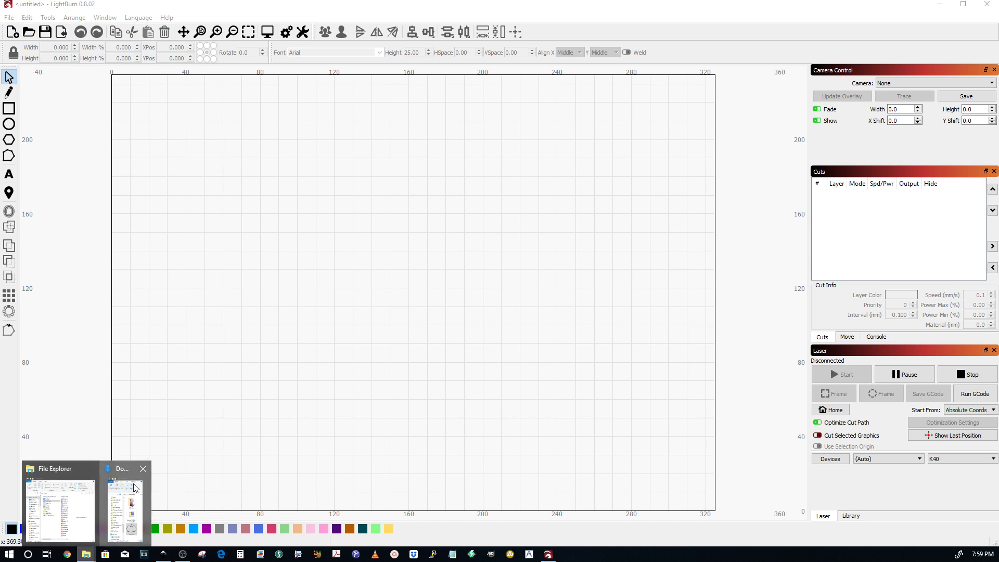
{"action": "left_click", "coordinate": [131, 498]}
{"action": "left_click_drag", "start_coordinate": [843, 326], "coordinate": [359, 309]}
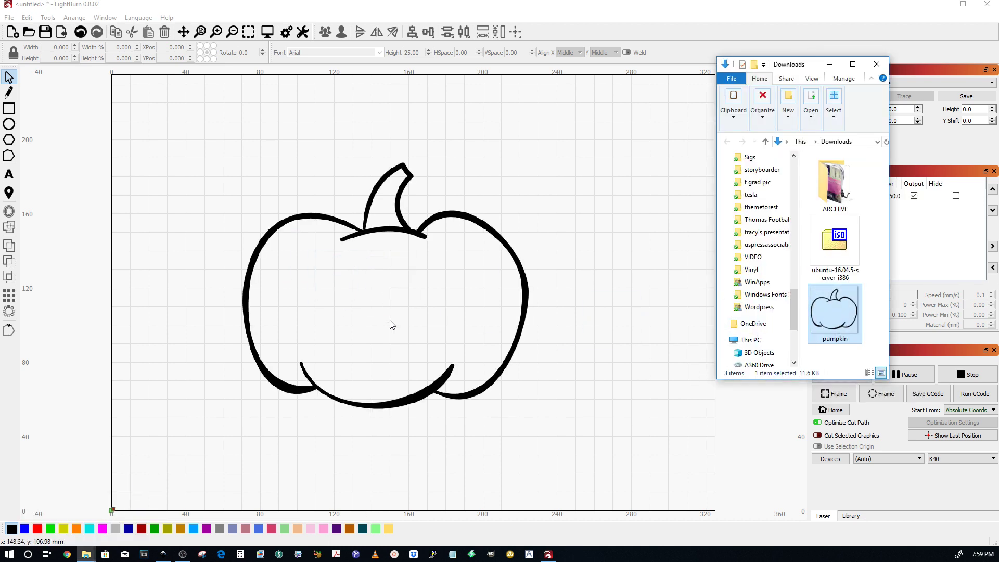
{"action": "left_click", "coordinate": [877, 63]}
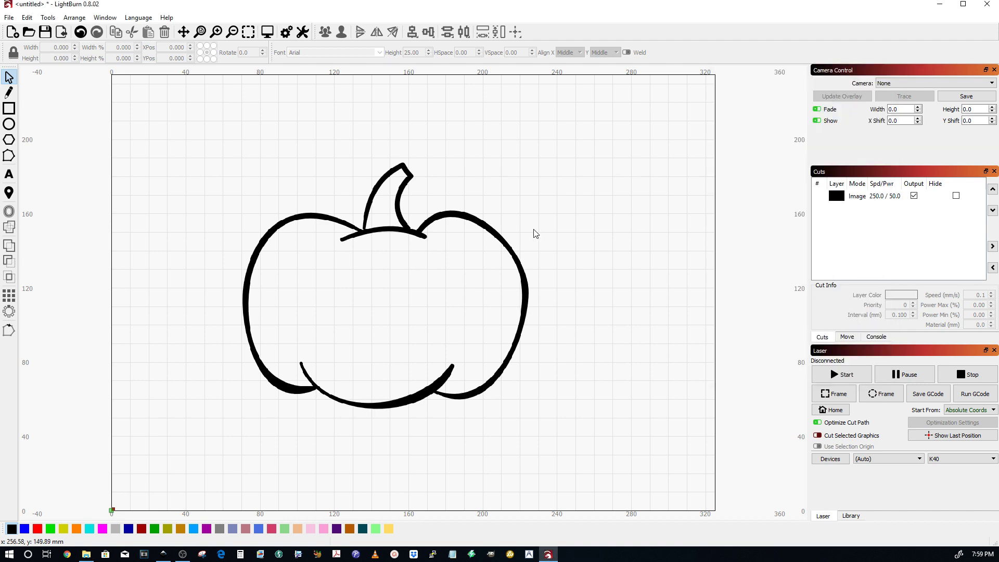
{"action": "left_click", "coordinate": [394, 235]}
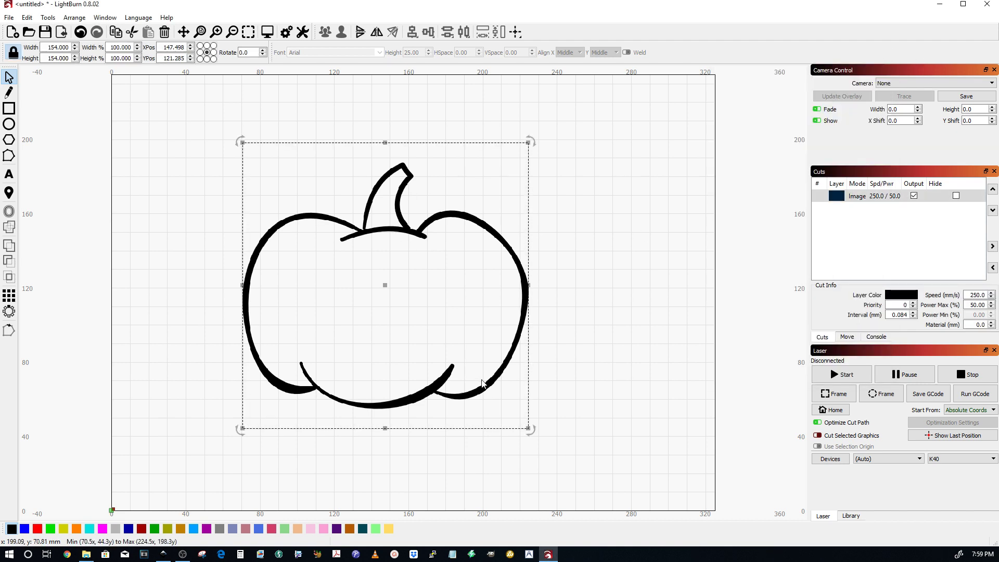
- Trace the pumpkin image into outline paths, delete the original bitmap and reposition the trace
{"action": "key", "text": "alt+t"}
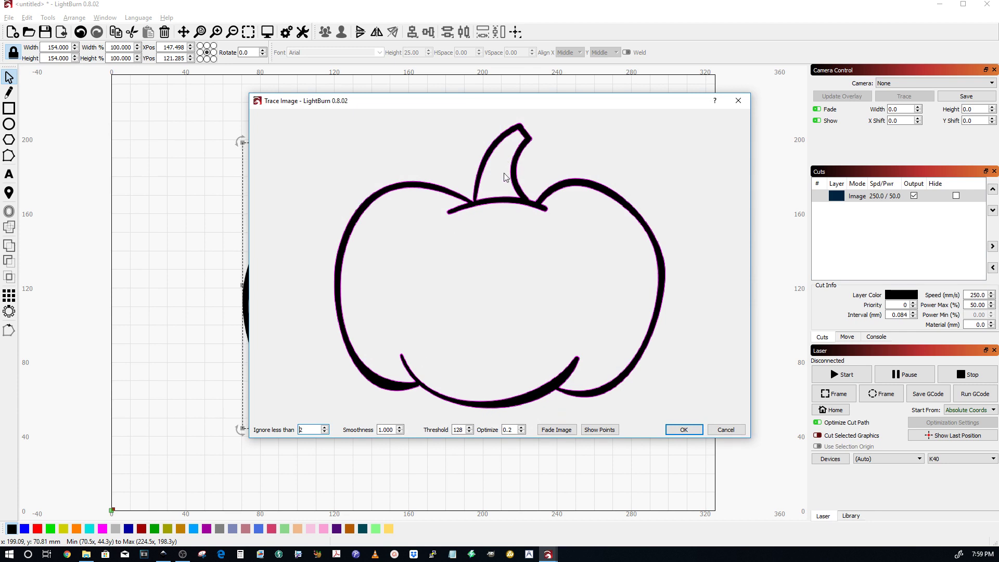
{"action": "left_click", "coordinate": [690, 433]}
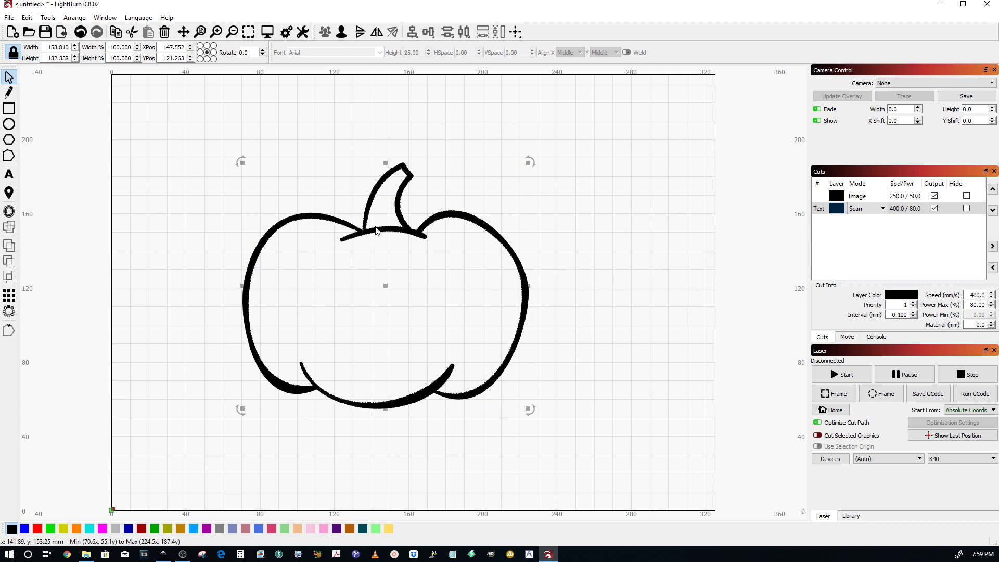
{"action": "mouse_move", "coordinate": [377, 234]}
{"action": "left_mouse_down"}
{"action": "mouse_move", "coordinate": [457, 220]}
{"action": "mouse_move", "coordinate": [529, 170]}
{"action": "left_mouse_up"}
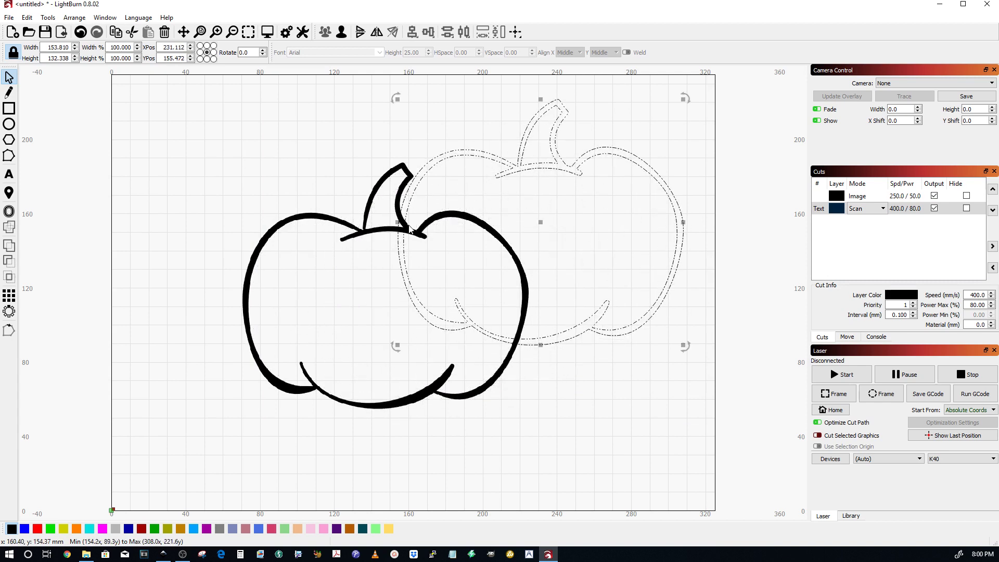
{"action": "left_click", "coordinate": [364, 236]}
{"action": "key", "text": "Delete"}
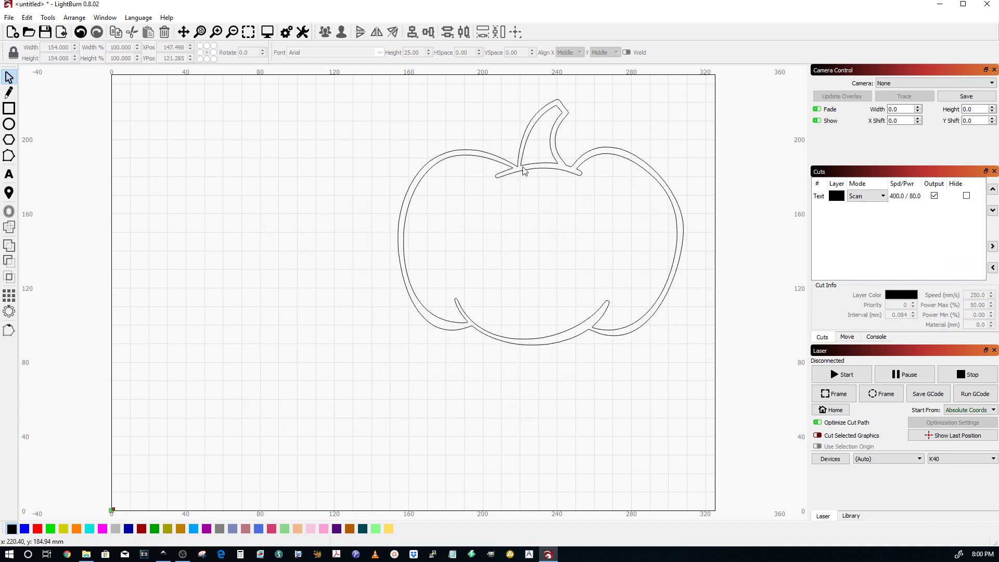
{"action": "left_click_drag", "start_coordinate": [526, 169], "coordinate": [416, 217]}
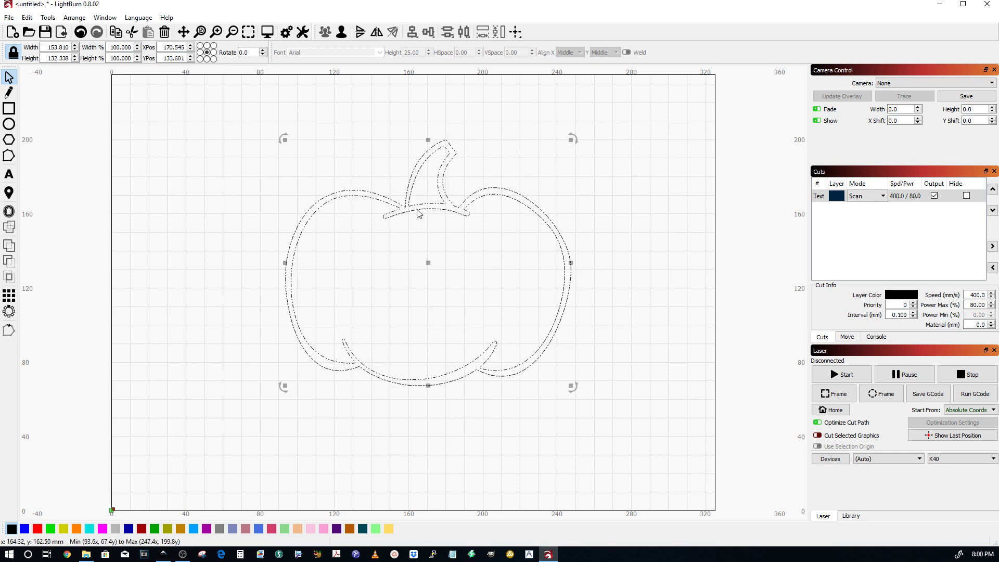
- Remove the inner stem shape, leaving one 147.363 × 99.971 mm pumpkin outline
{"action": "scroll", "coordinate": [416, 218], "scroll_direction": "up", "scroll_amount": 8}
{"action": "left_click", "coordinate": [420, 233]}
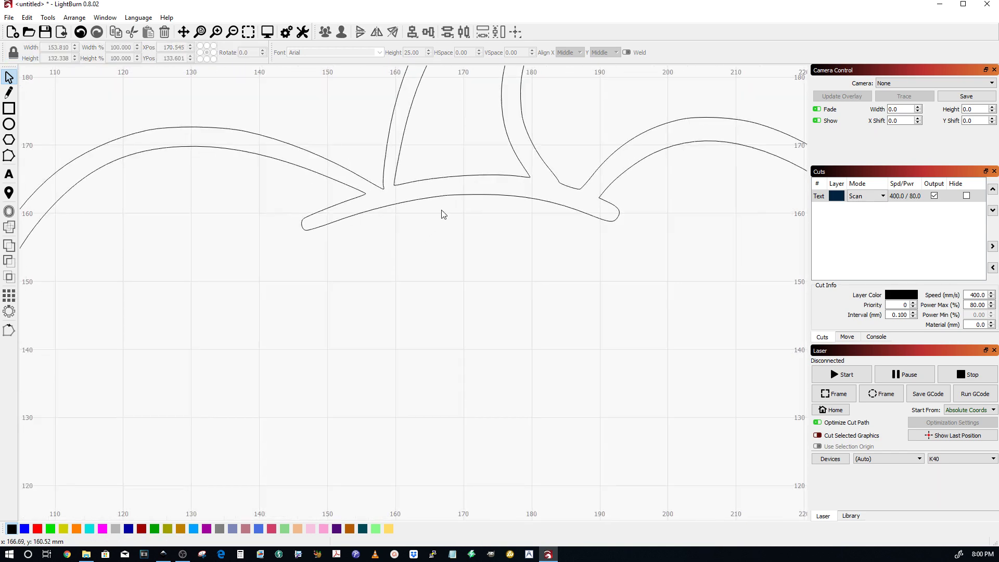
{"action": "scroll", "coordinate": [446, 211], "scroll_direction": "down", "scroll_amount": 8}
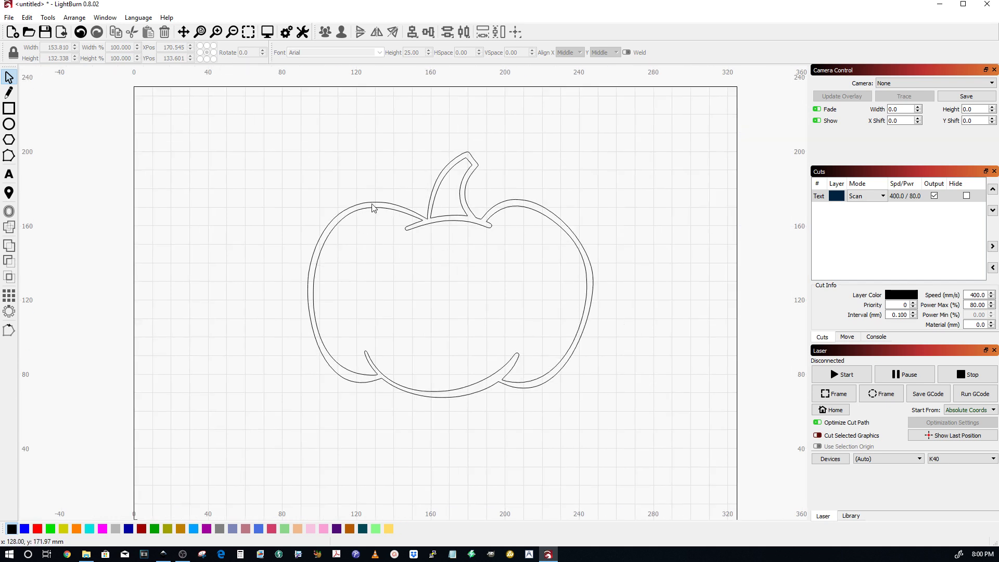
{"action": "left_click", "coordinate": [373, 208]}
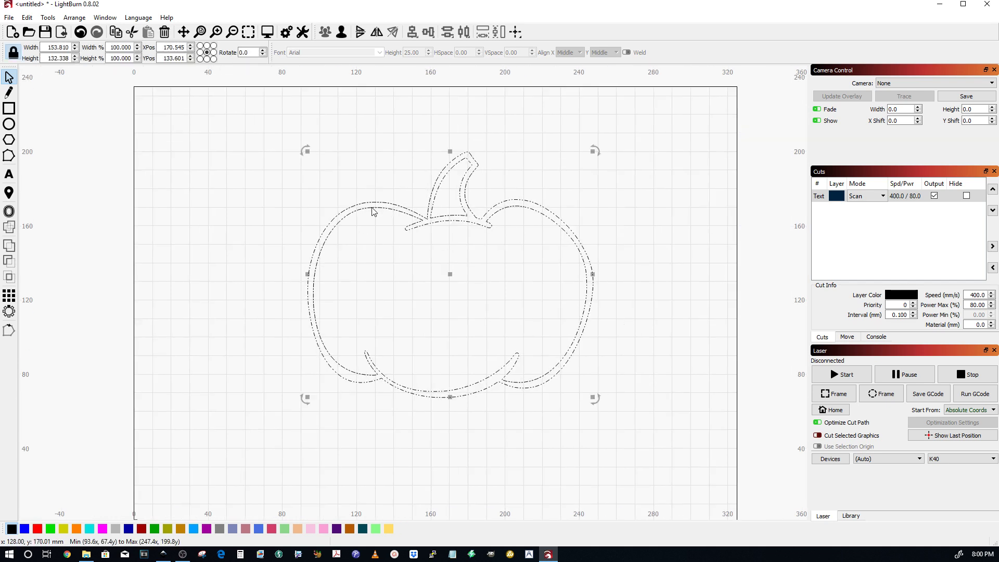
{"action": "left_click", "coordinate": [223, 156]}
{"action": "left_click", "coordinate": [454, 219]}
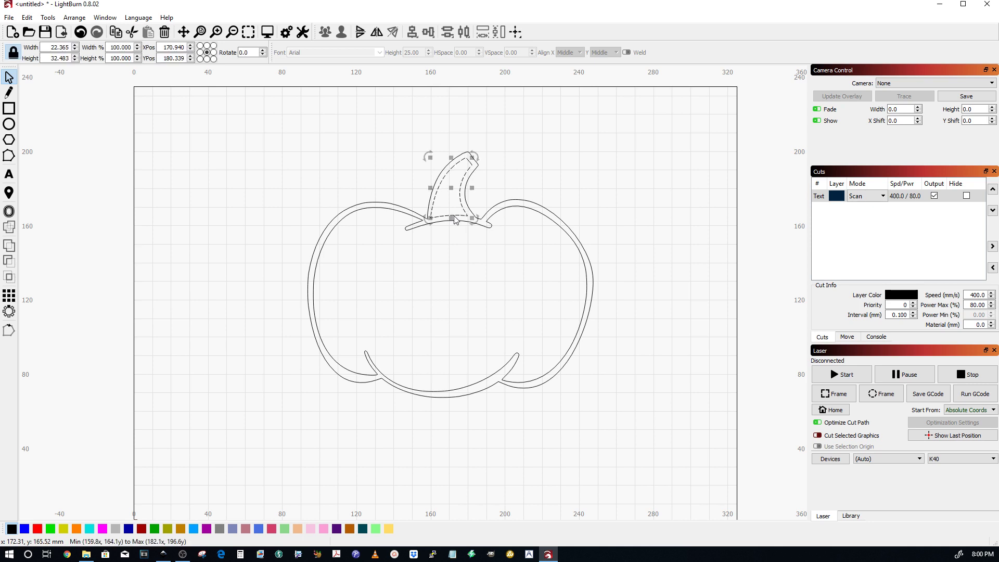
{"action": "key", "text": "Delete"}
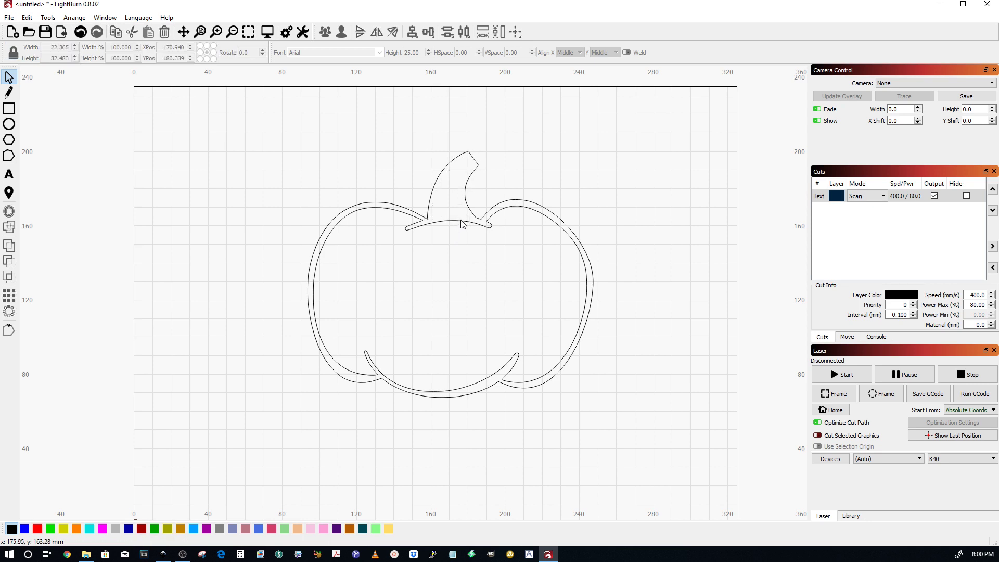
{"action": "key", "text": "ctrl+z"}
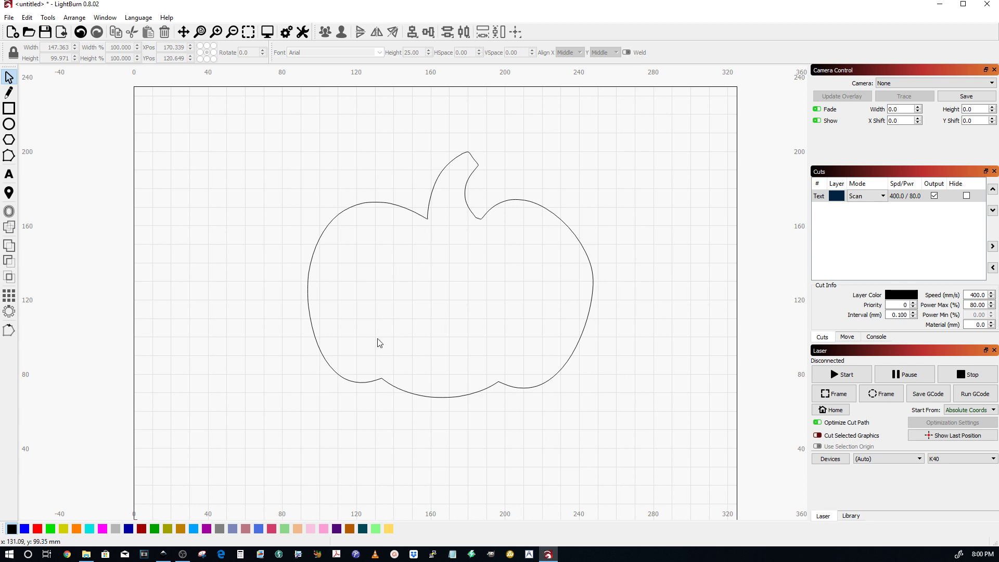
- Put the pumpkin outline on the red Boundary layer in Cut mode at speed 100
{"action": "left_click", "coordinate": [419, 216]}
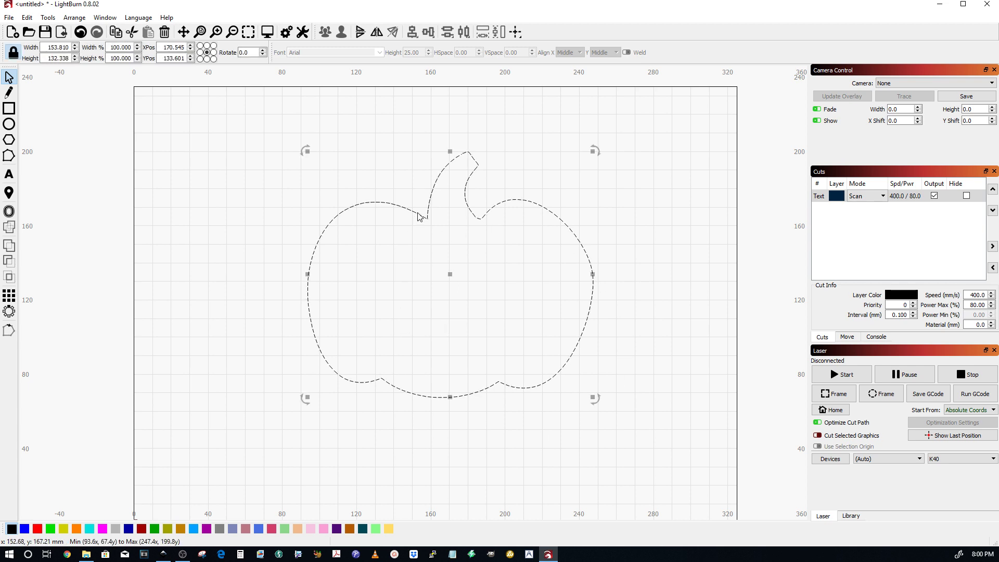
{"action": "left_click", "coordinate": [38, 530]}
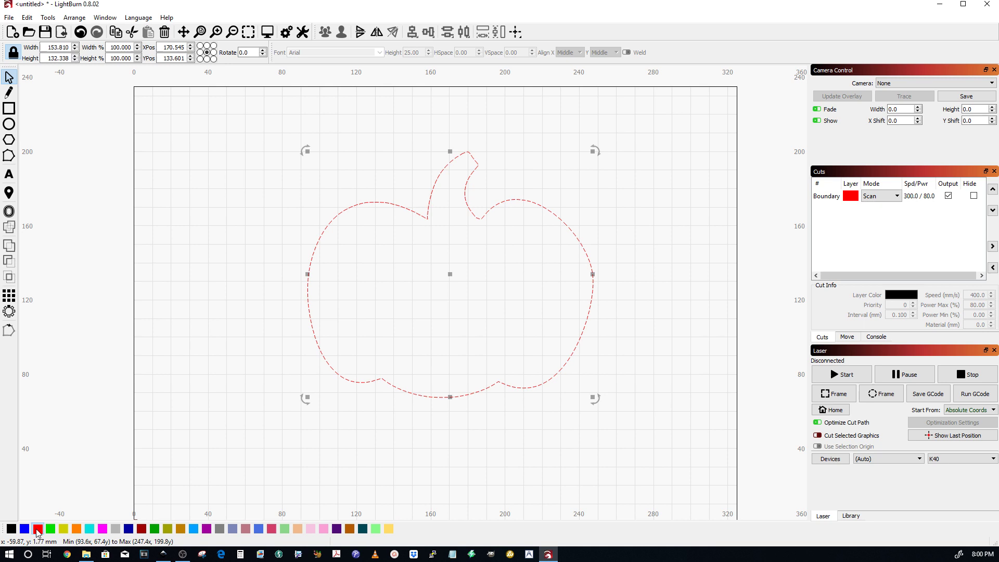
{"action": "left_click", "coordinate": [879, 197]}
{"action": "left_click", "coordinate": [878, 206]}
{"action": "double_click", "coordinate": [918, 196]}
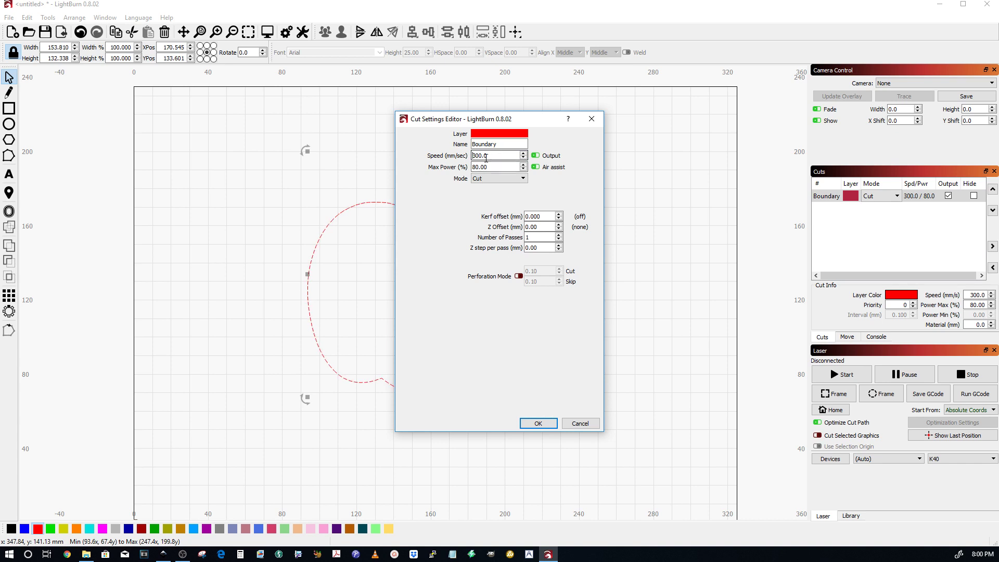
{"action": "type", "text": "100"}
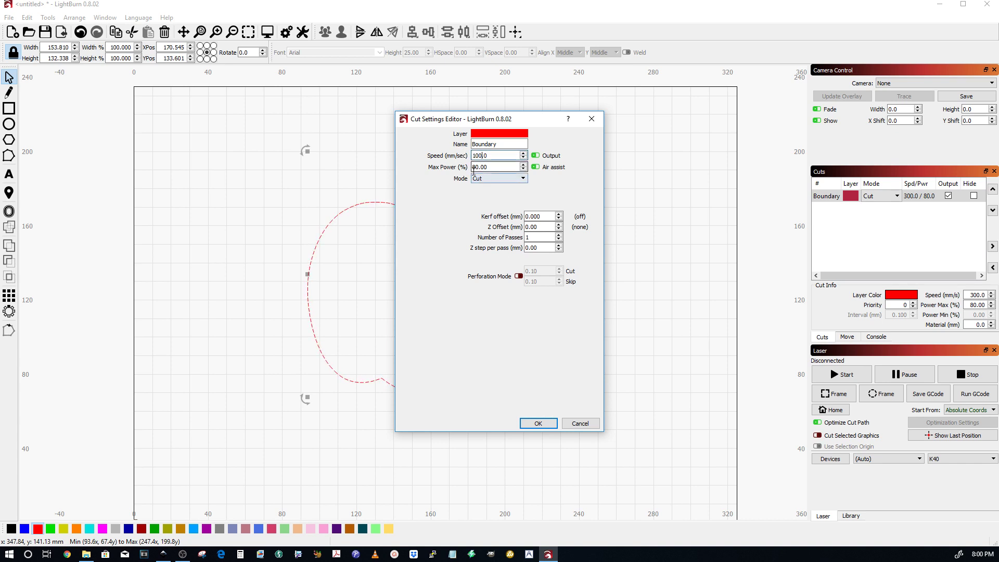
{"action": "left_click", "coordinate": [537, 423]}
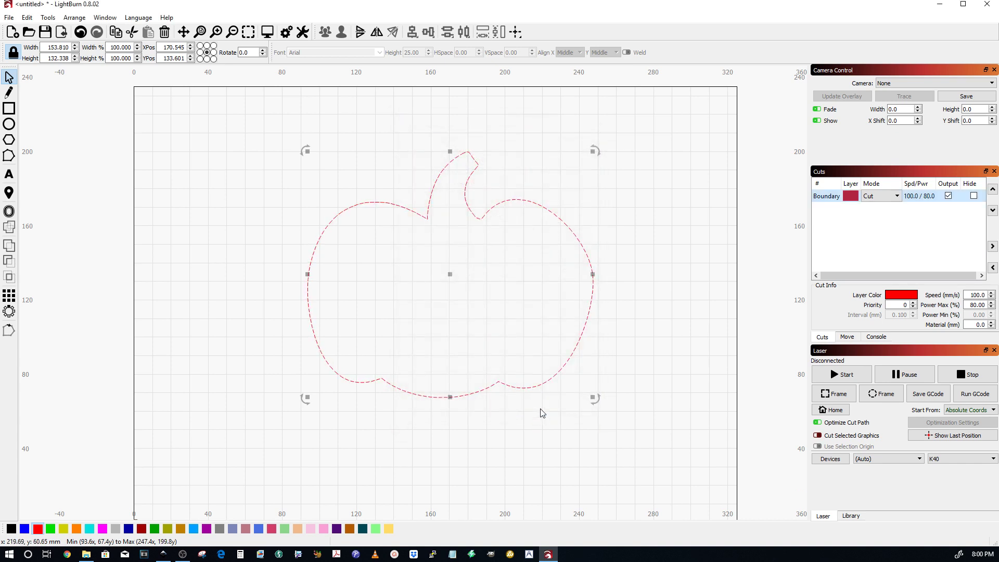
{"action": "left_click", "coordinate": [94, 204]}
- Add the text 'hello' inside the pumpkin
{"action": "left_click", "coordinate": [9, 174]}
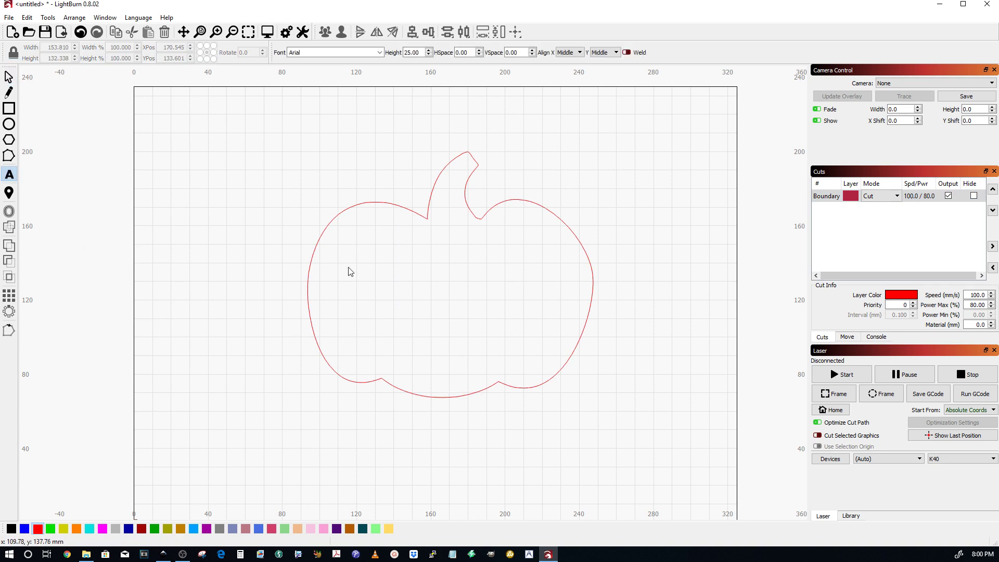
{"action": "left_click", "coordinate": [401, 302]}
{"action": "type", "text": "hello"}
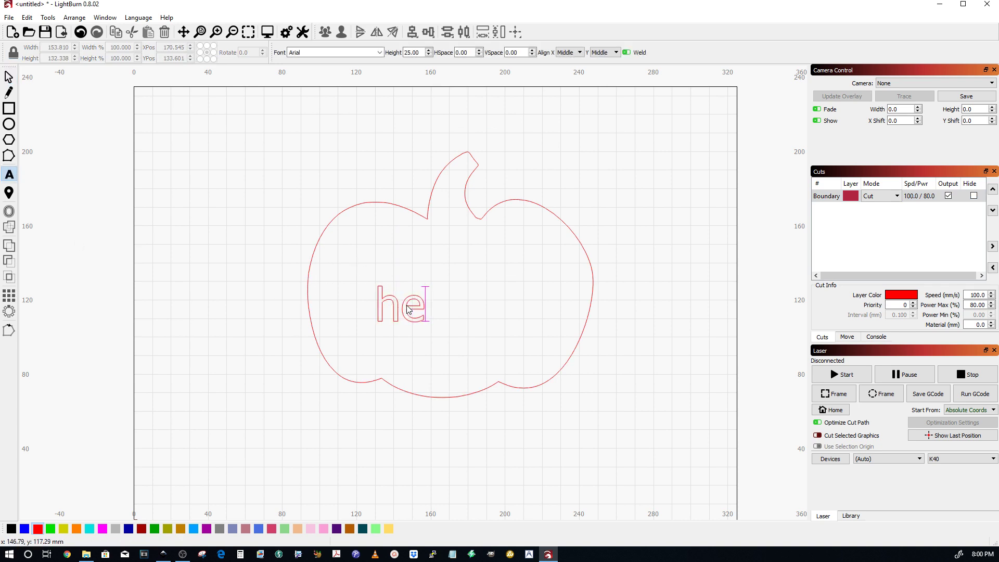
{"action": "left_click", "coordinate": [405, 327]}
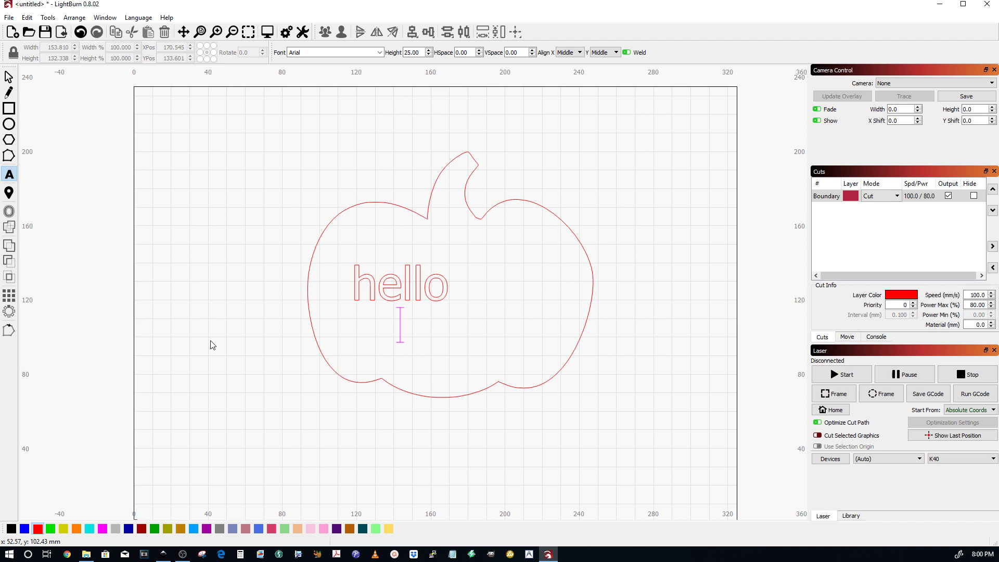
{"action": "left_click", "coordinate": [183, 354]}
{"action": "left_click", "coordinate": [397, 291]}
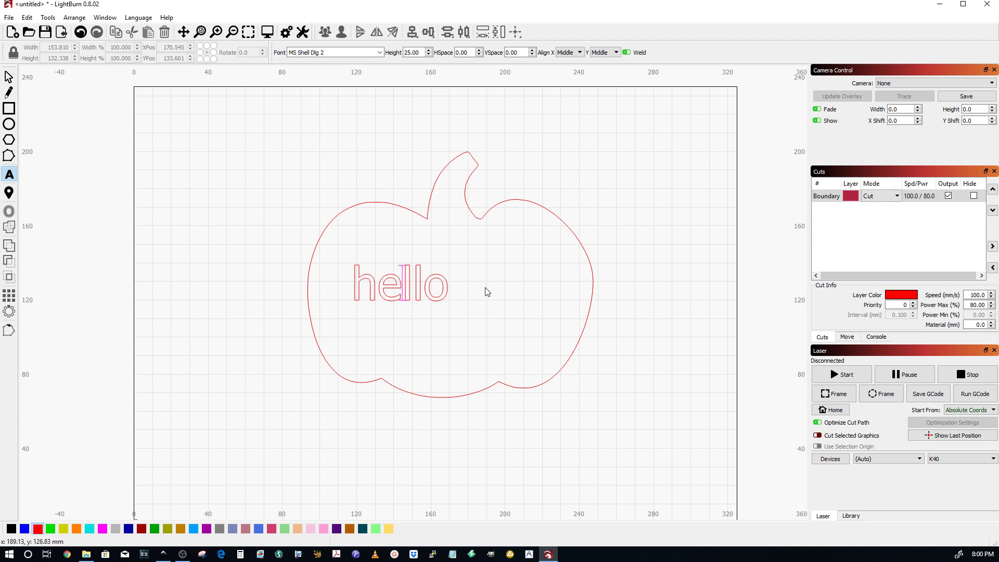
- Put the hello text on the blue layer, kept in Scan mode
{"action": "left_click", "coordinate": [9, 78]}
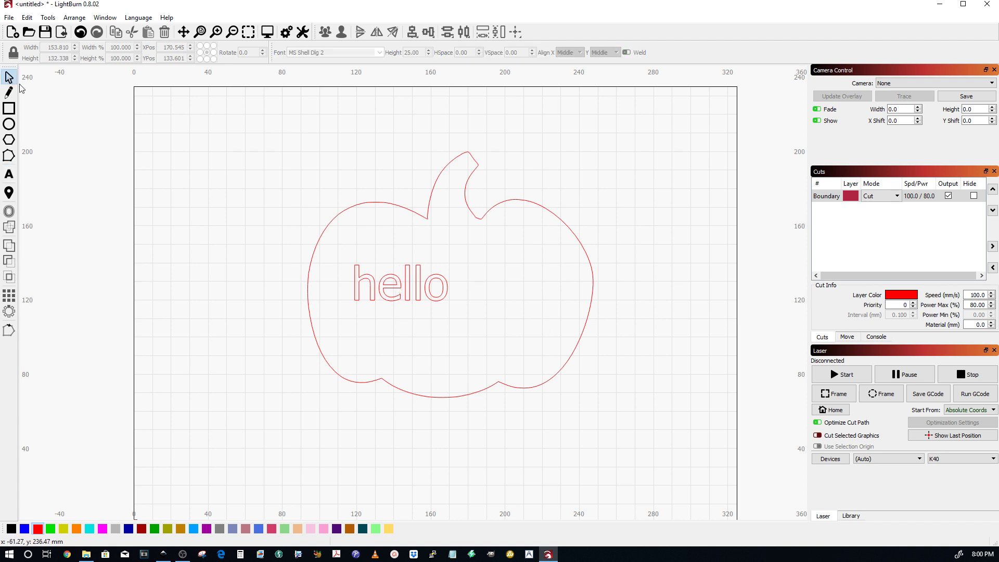
{"action": "left_click", "coordinate": [368, 283]}
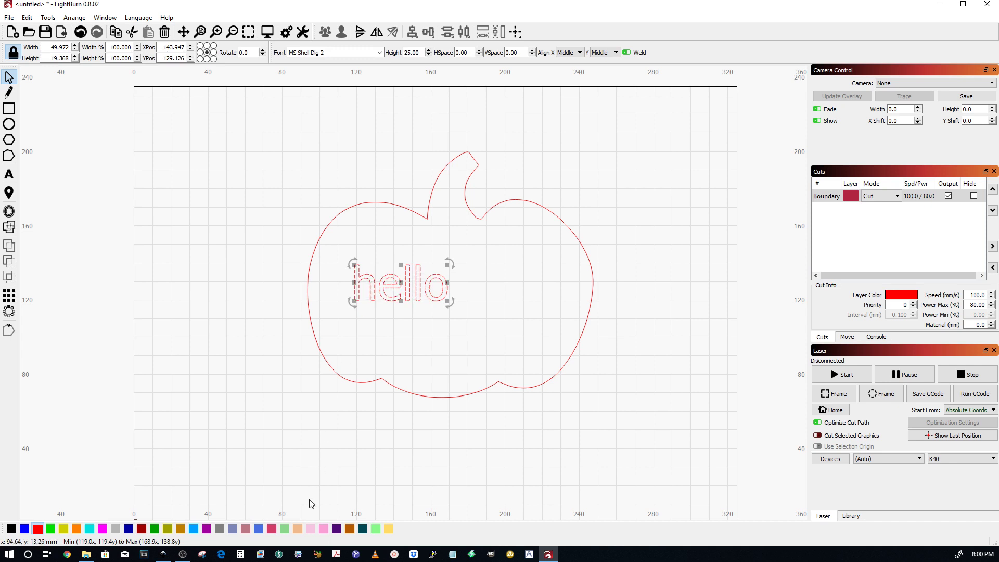
{"action": "left_click", "coordinate": [24, 529]}
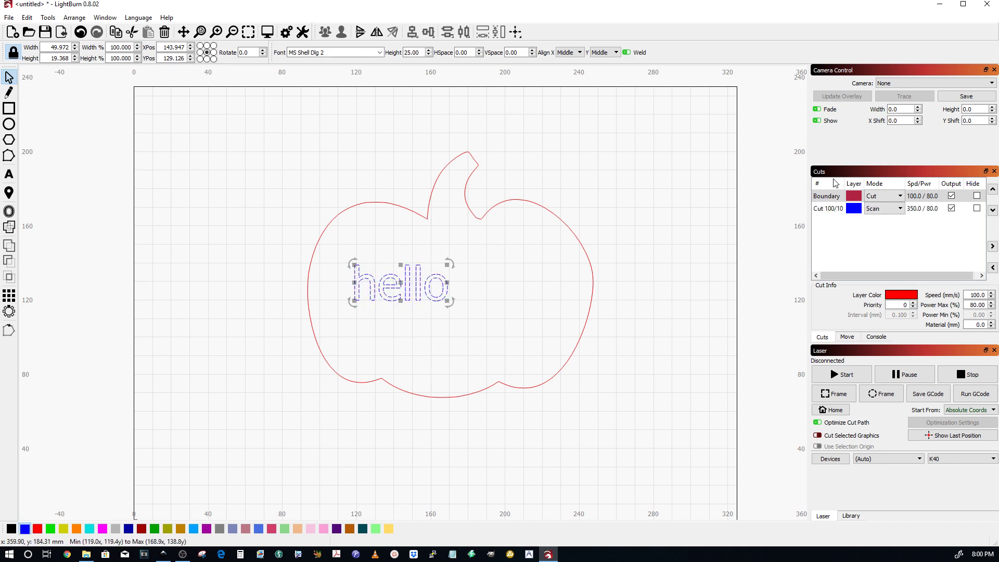
{"action": "left_click", "coordinate": [881, 210]}
{"action": "left_click", "coordinate": [880, 213]}
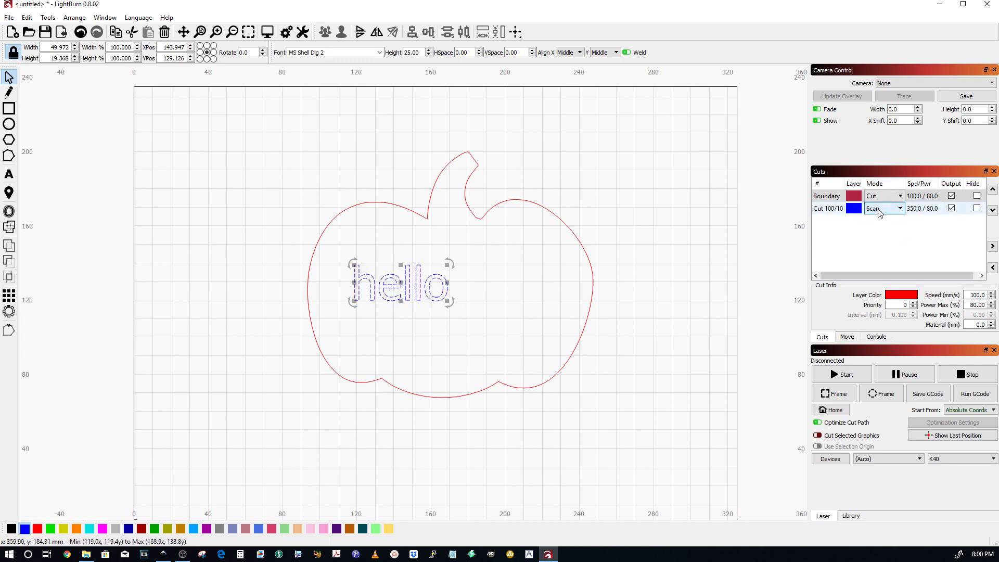
- Check the job in the Preview window, then close it
{"action": "left_click", "coordinate": [267, 32]}
{"action": "scroll", "coordinate": [427, 323], "scroll_direction": "down", "scroll_amount": 2}
{"action": "scroll", "coordinate": [428, 326], "scroll_direction": "up", "scroll_amount": 5}
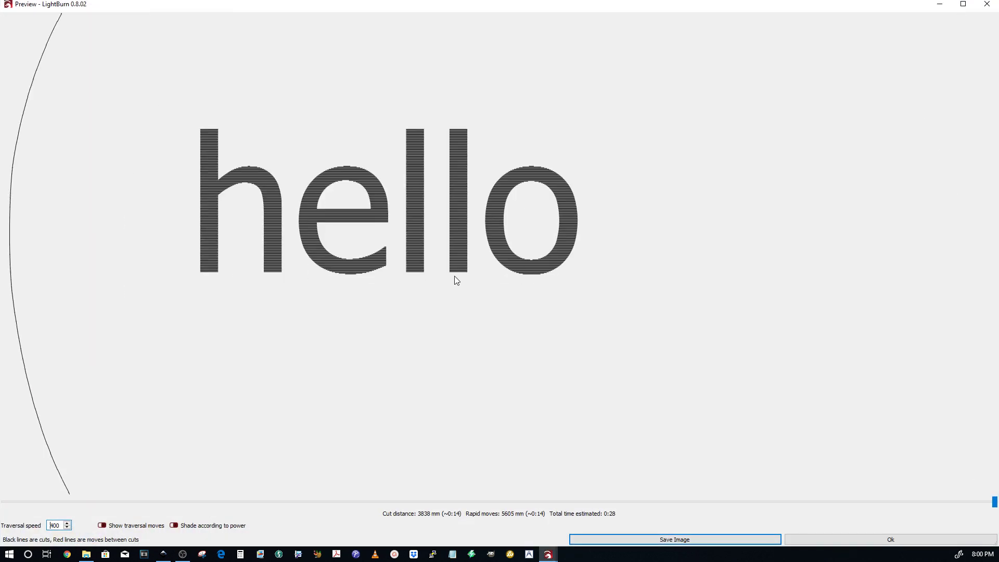
{"action": "scroll", "coordinate": [455, 232], "scroll_direction": "down", "scroll_amount": 4}
{"action": "scroll", "coordinate": [489, 318], "scroll_direction": "down", "scroll_amount": 2}
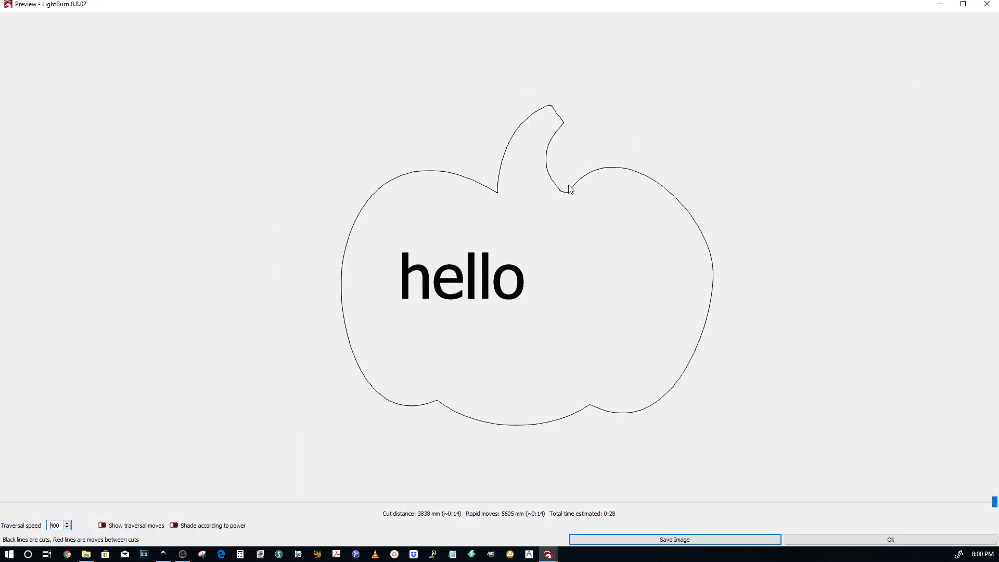
{"action": "key", "text": "Escape"}
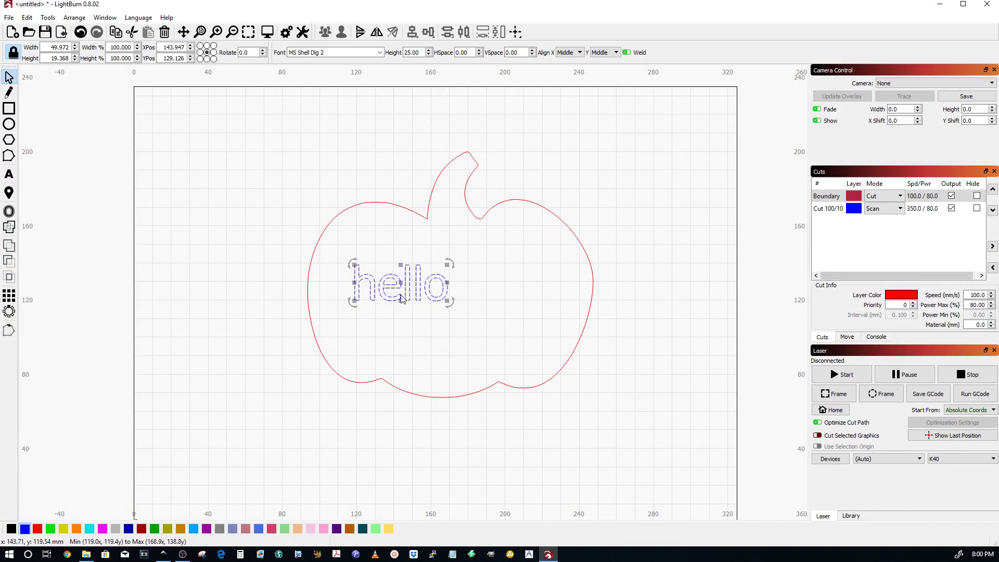
- Drag the hello text right to centre it in the pumpkin, then select the outline
{"action": "left_click_drag", "start_coordinate": [400, 283], "coordinate": [456, 293]}
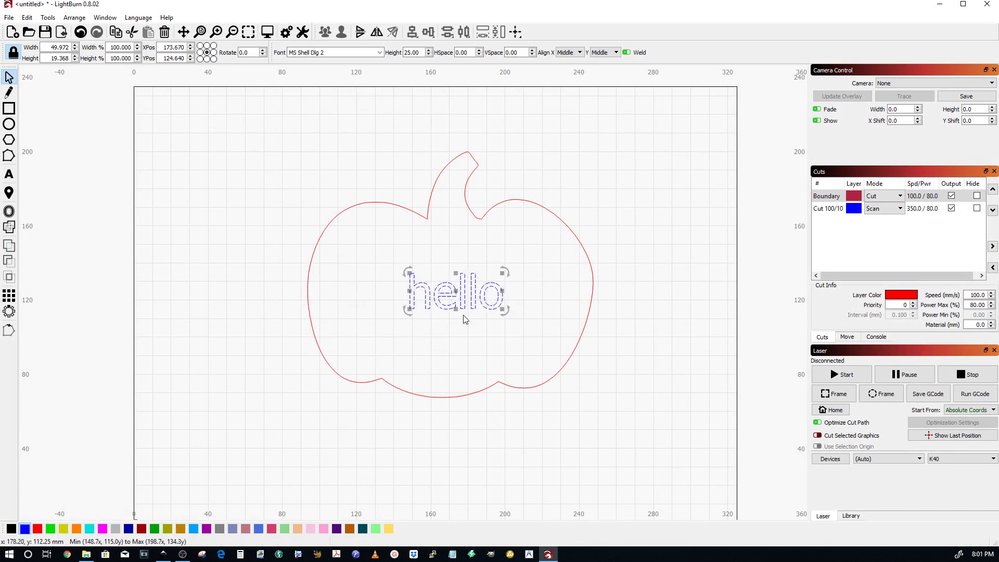
{"action": "left_click", "coordinate": [446, 360]}
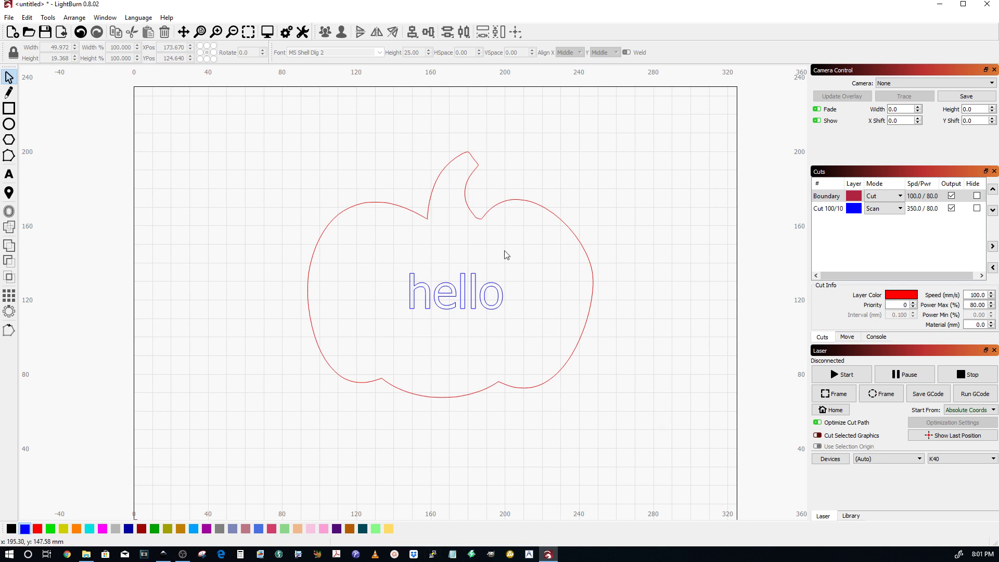
{"action": "left_click", "coordinate": [552, 215]}
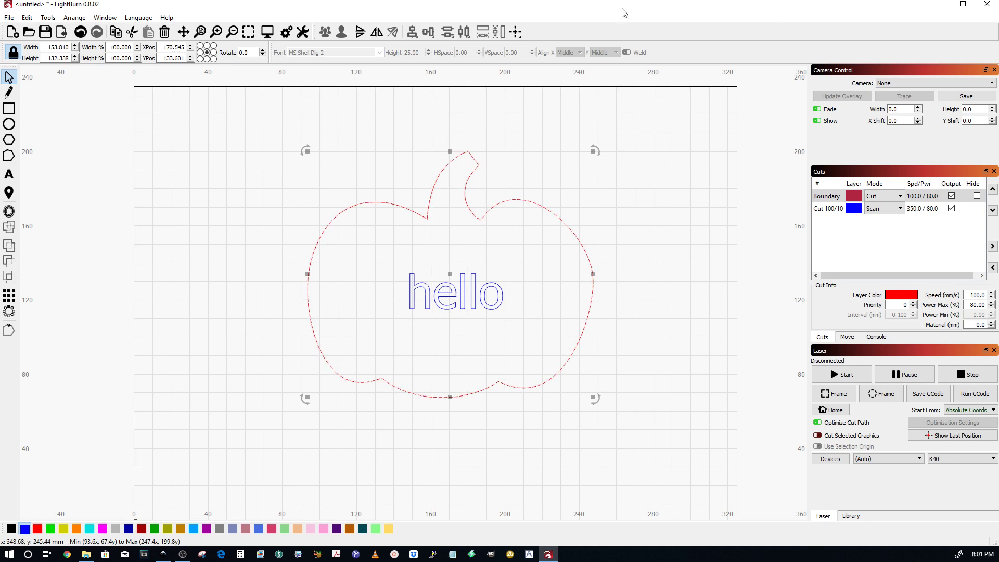
- Minimize LightBurn, restore Inkscape's empty New document 1, and open File Explorer
{"action": "left_click", "coordinate": [941, 4]}
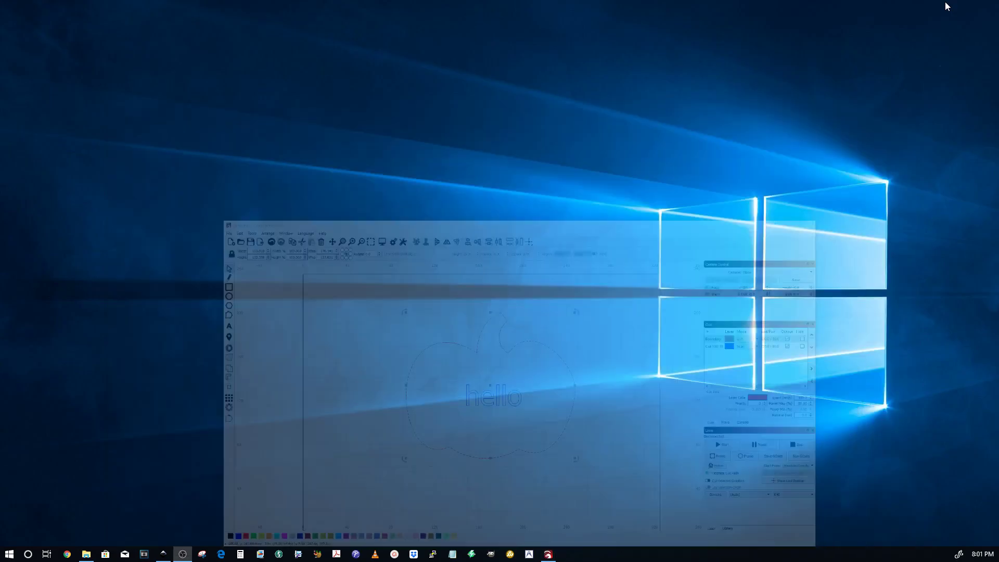
{"action": "left_click", "coordinate": [163, 553]}
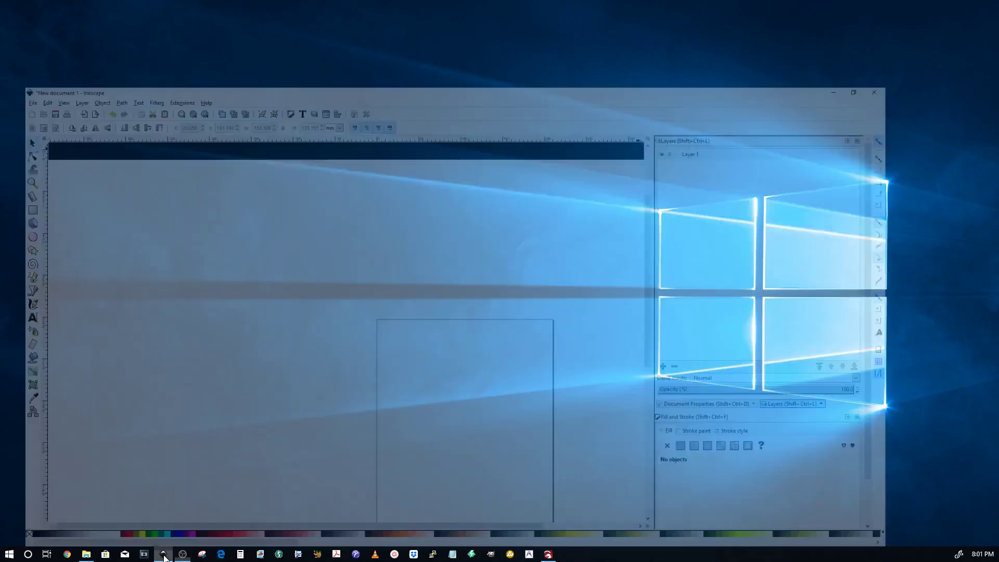
{"action": "scroll", "coordinate": [631, 326], "scroll_direction": "down", "scroll_amount": 5}
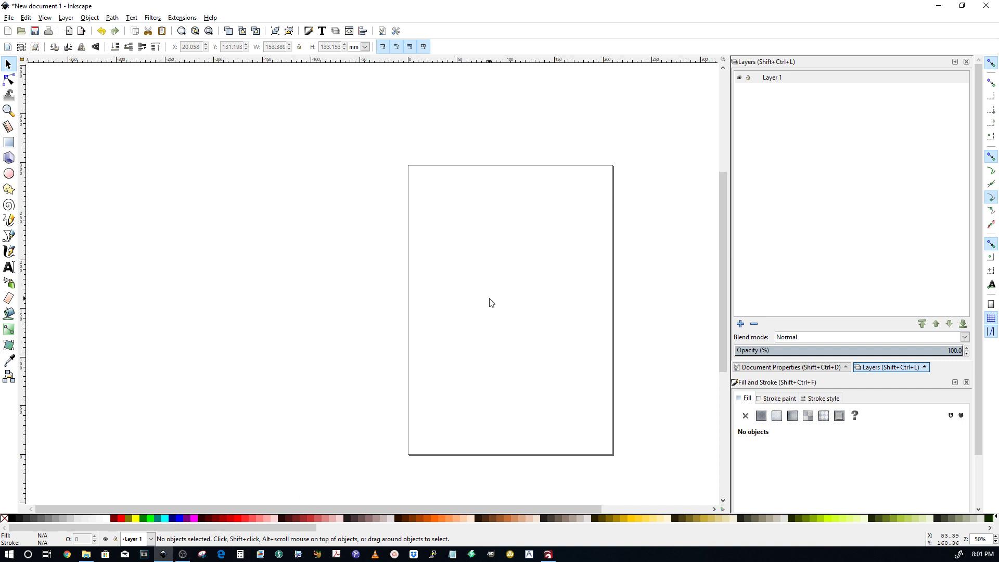
{"action": "left_click", "coordinate": [87, 555]}
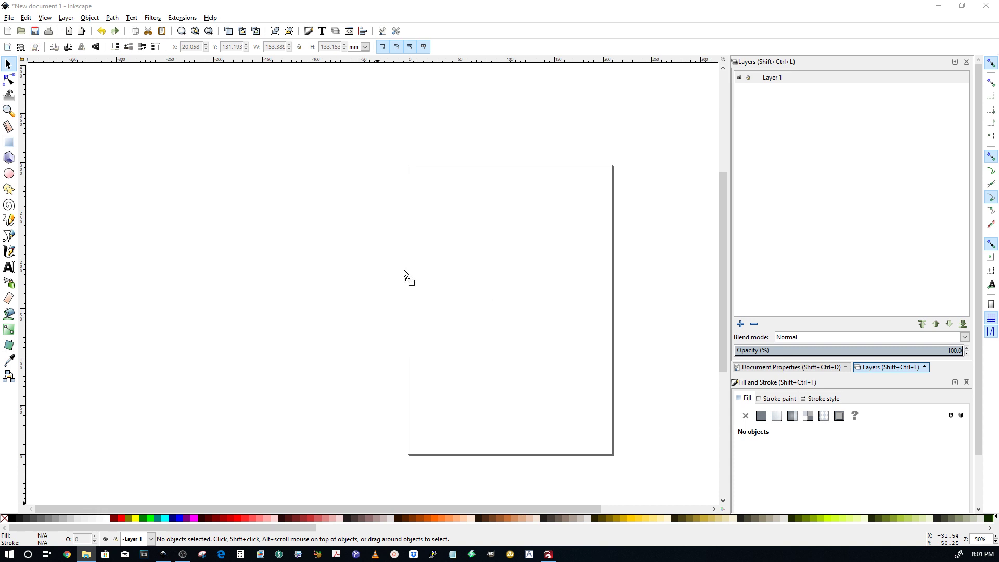
- Embed the pumpkin PNG as a 582 × 582 image and drag it into place on the page
{"action": "left_click_drag", "start_coordinate": [404, 273], "coordinate": [504, 285]}
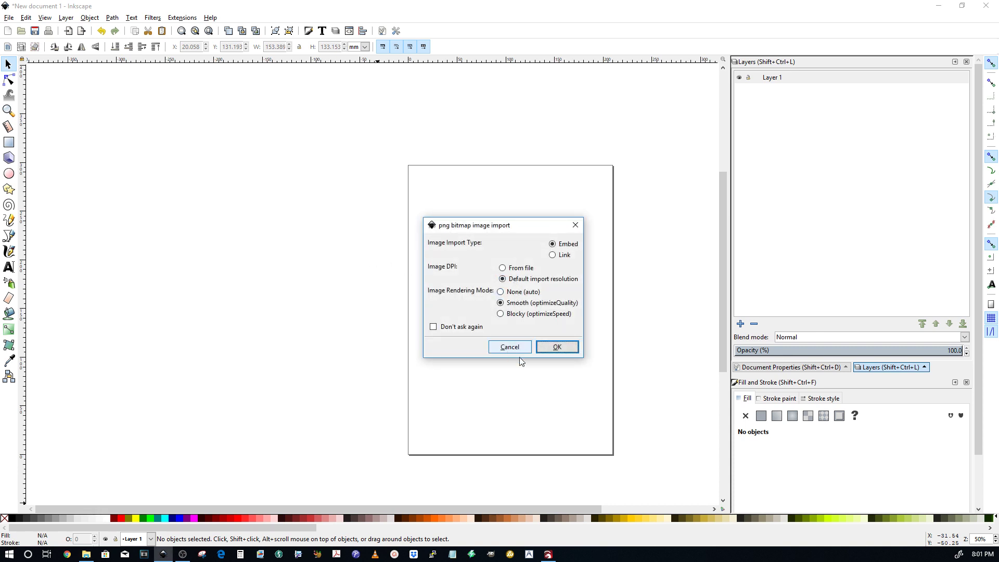
{"action": "left_click", "coordinate": [551, 349]}
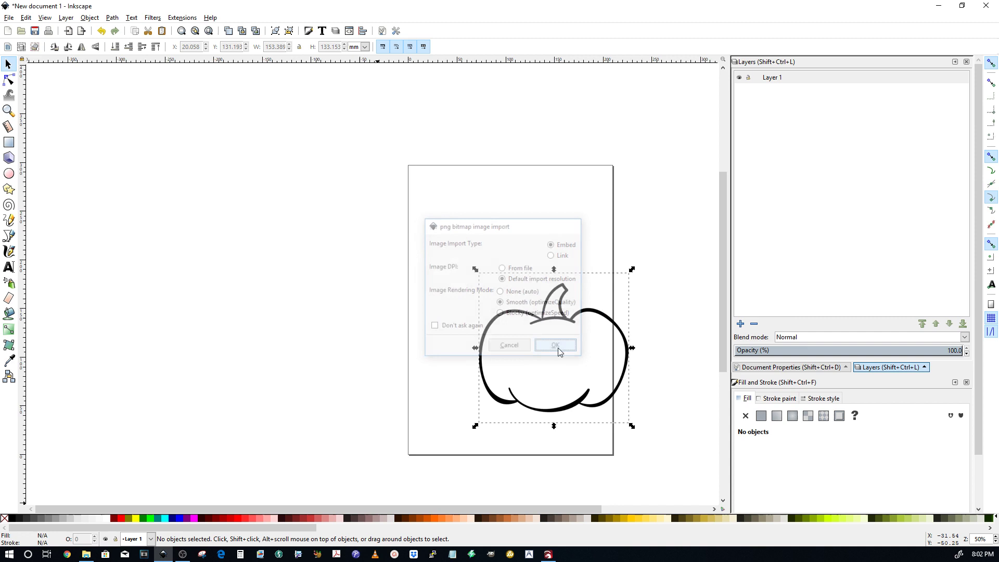
{"action": "left_click_drag", "start_coordinate": [557, 321], "coordinate": [521, 278]}
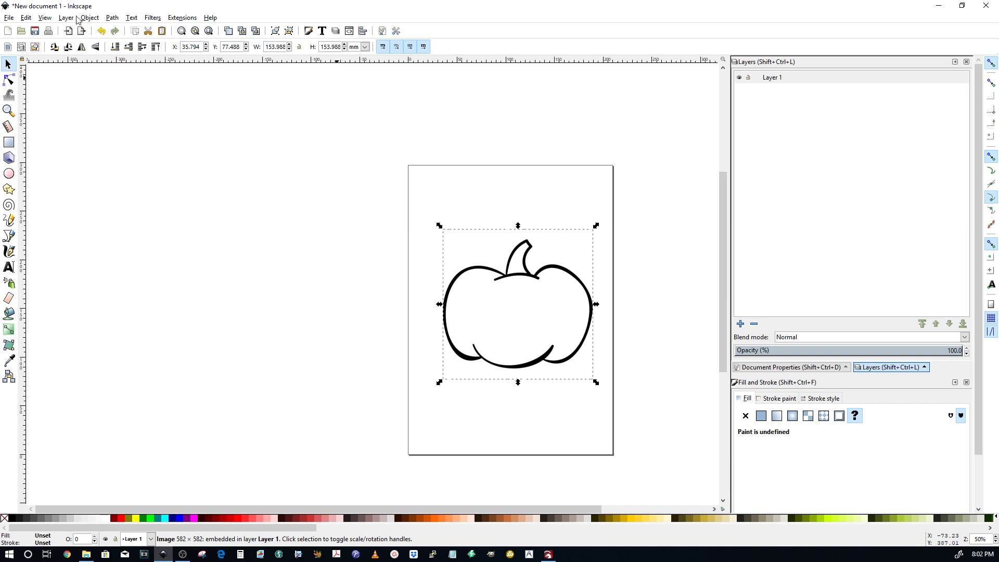
- Trace the pumpkin with Brightness cutoff at 0.450 and drag the black path off the bitmap
{"action": "left_click", "coordinate": [111, 18]}
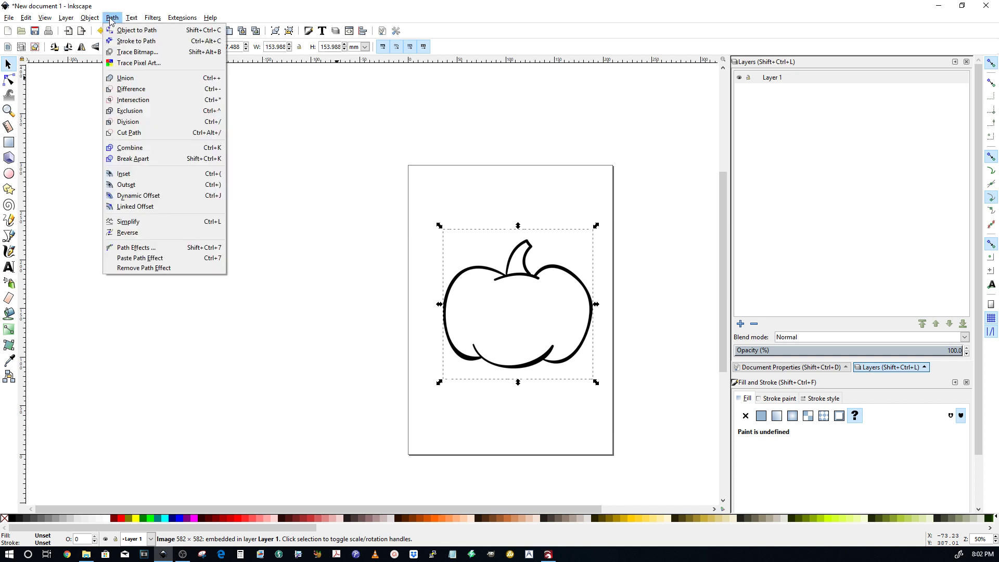
{"action": "left_click", "coordinate": [125, 52]}
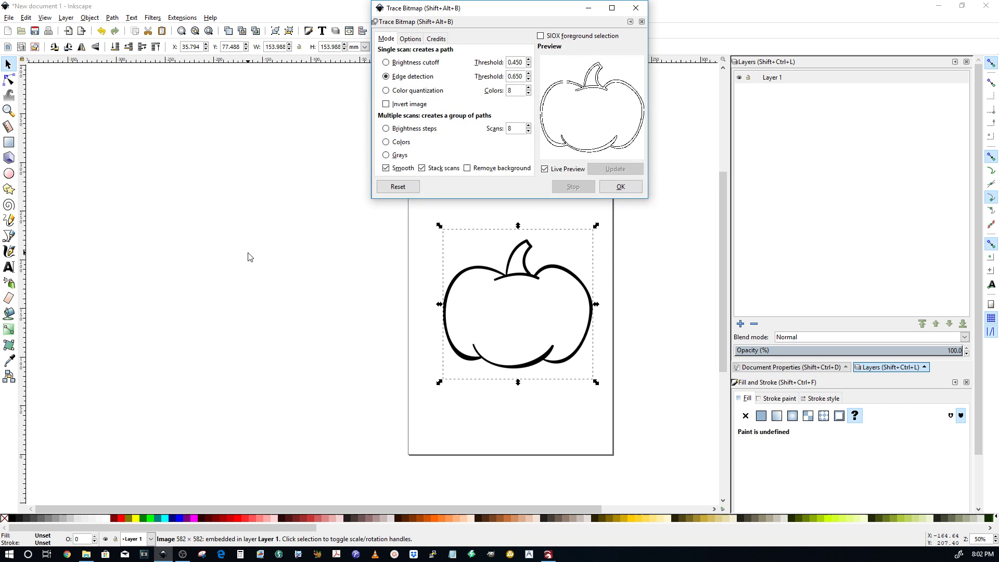
{"action": "left_click", "coordinate": [386, 63]}
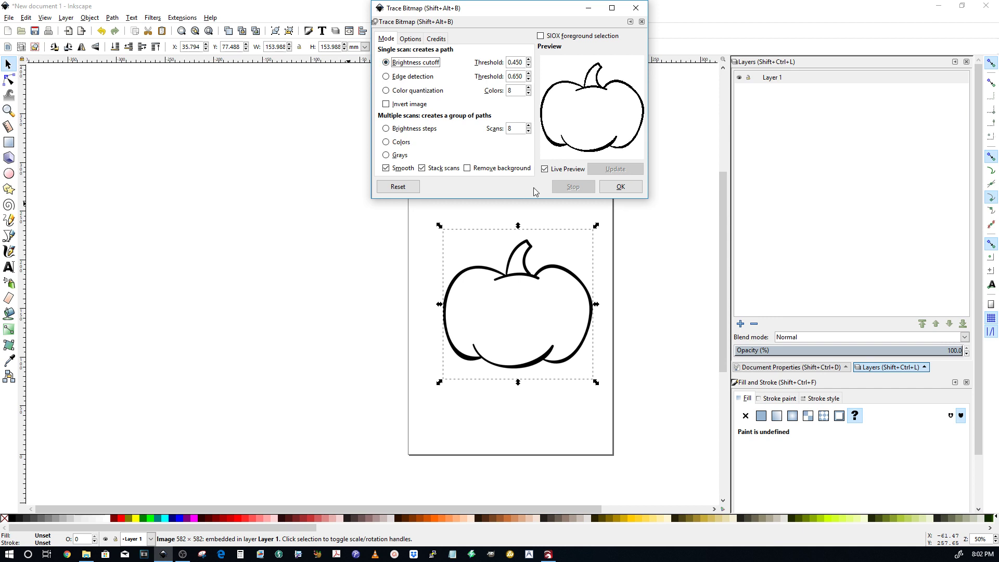
{"action": "left_click", "coordinate": [620, 186]}
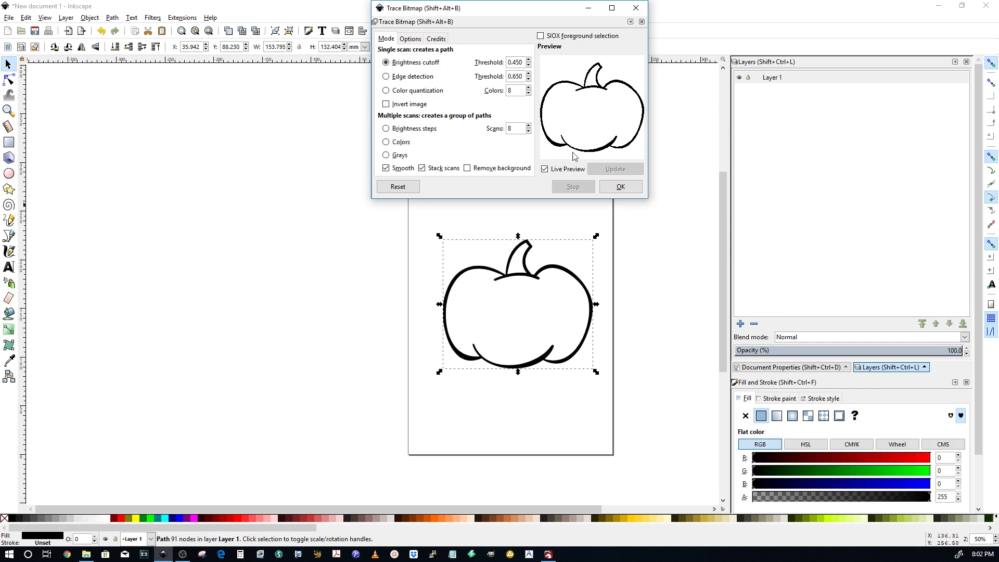
{"action": "left_click", "coordinate": [636, 7]}
{"action": "left_click_drag", "start_coordinate": [507, 276], "coordinate": [466, 185]}
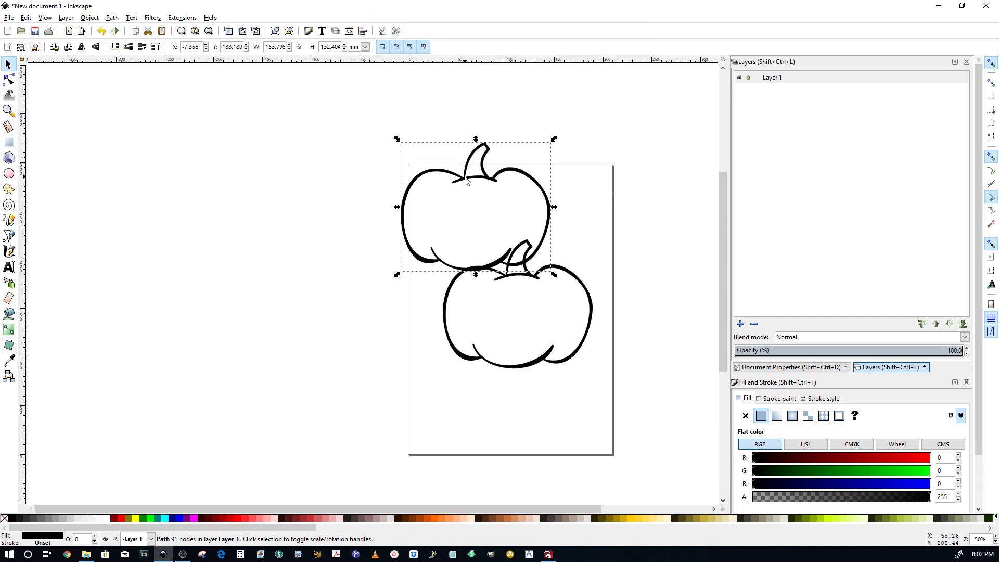
- Delete the original pumpkin bitmap, keeping only the traced path
{"action": "scroll", "coordinate": [466, 184], "scroll_direction": "up", "scroll_amount": 8}
{"action": "scroll", "coordinate": [470, 193], "scroll_direction": "down", "scroll_amount": 6}
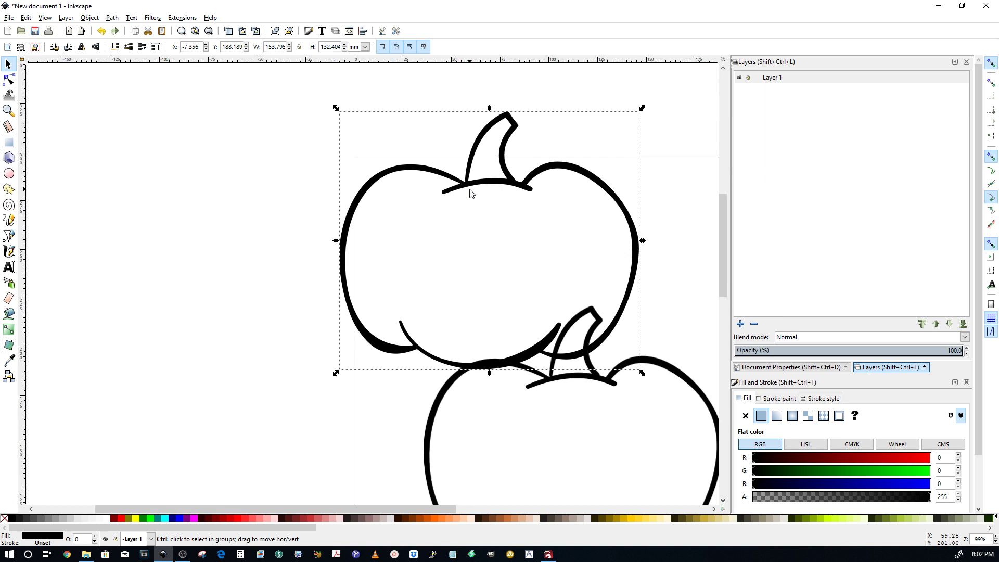
{"action": "scroll", "coordinate": [470, 193], "scroll_direction": "down", "scroll_amount": 3}
{"action": "key", "text": "Escape"}
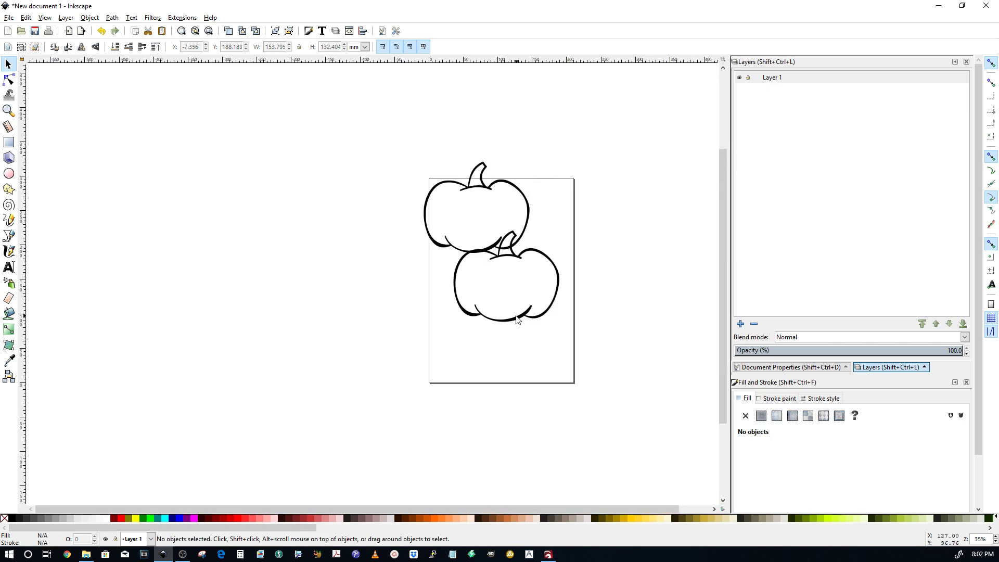
{"action": "left_click", "coordinate": [519, 321]}
{"action": "scroll", "coordinate": [520, 316], "scroll_direction": "up", "scroll_amount": 8}
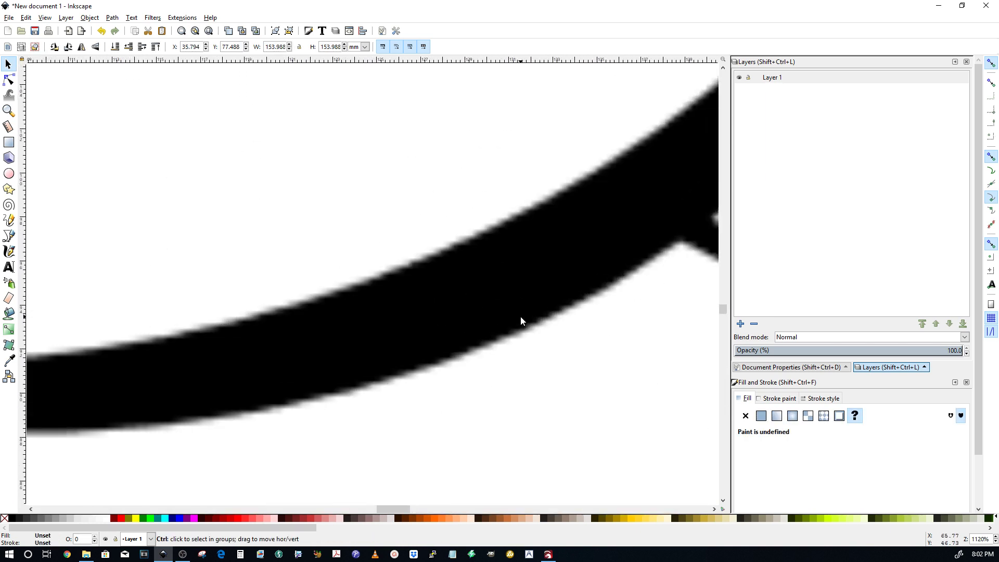
{"action": "scroll", "coordinate": [521, 317], "scroll_direction": "down", "scroll_amount": 5}
{"action": "key", "text": "Delete"}
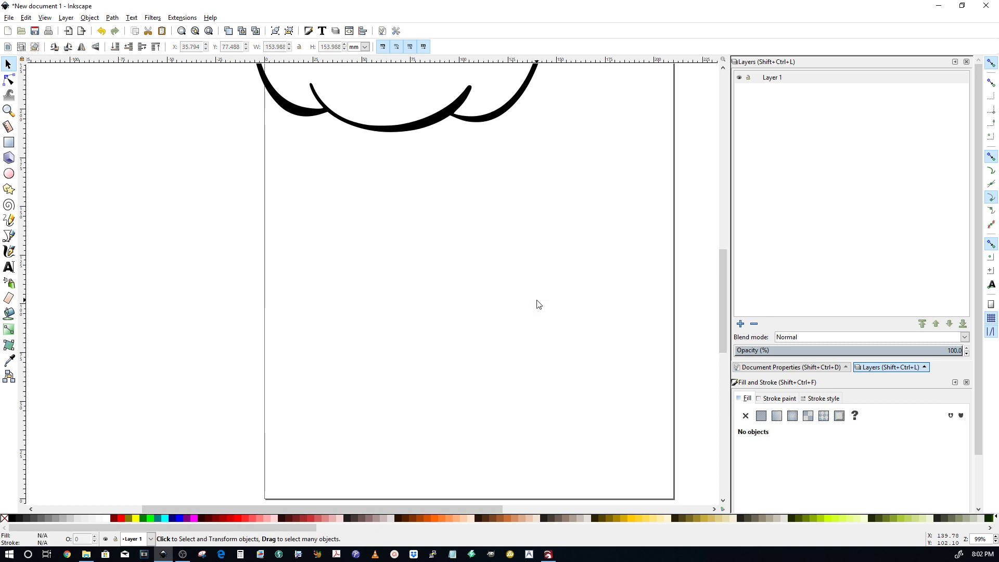
- Move the traced pumpkin path back onto the middle of the page
{"action": "scroll", "coordinate": [399, 291], "scroll_direction": "down", "scroll_amount": 6}
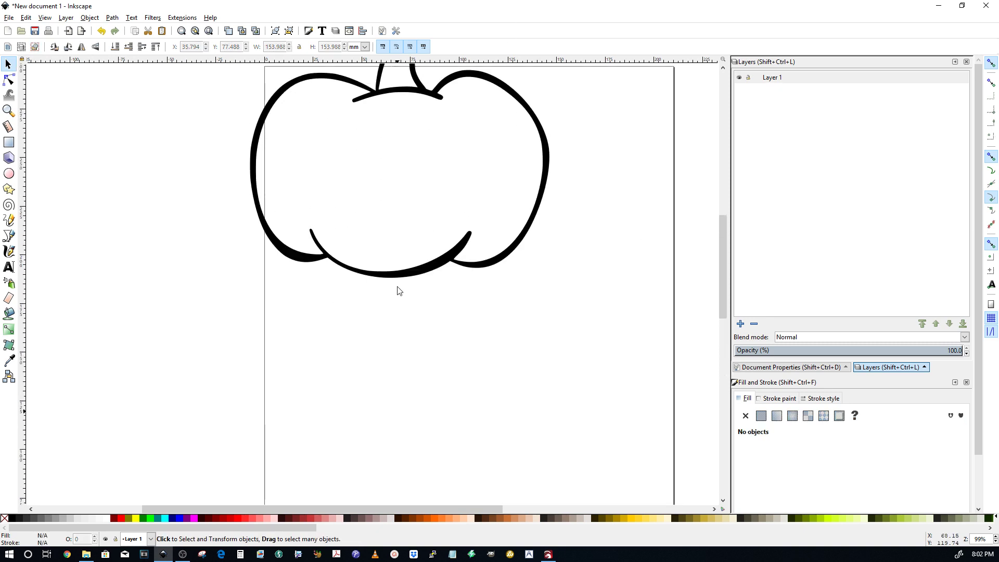
{"action": "scroll", "coordinate": [399, 291], "scroll_direction": "up", "scroll_amount": 3}
{"action": "left_click", "coordinate": [398, 284]}
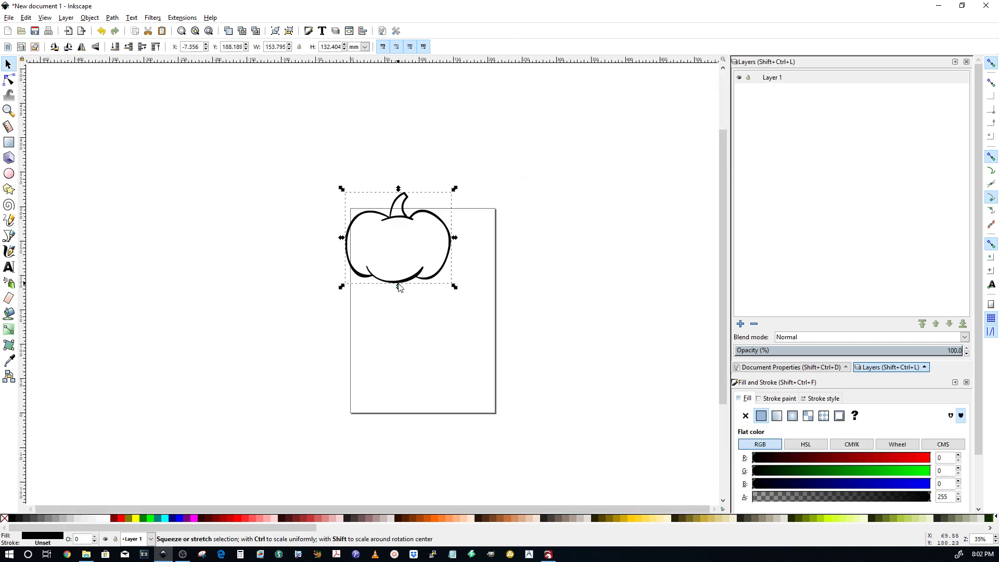
{"action": "left_click_drag", "start_coordinate": [399, 285], "coordinate": [422, 353]}
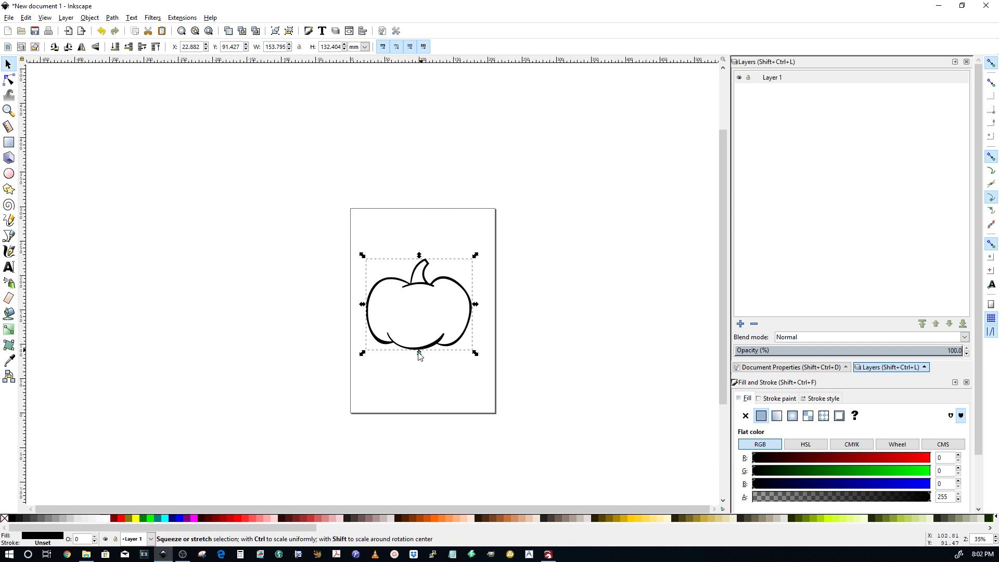
- Fill the traced pumpkin path with pure red (RGB 255, 0, 0) and reselect it
{"action": "left_click", "coordinate": [231, 520]}
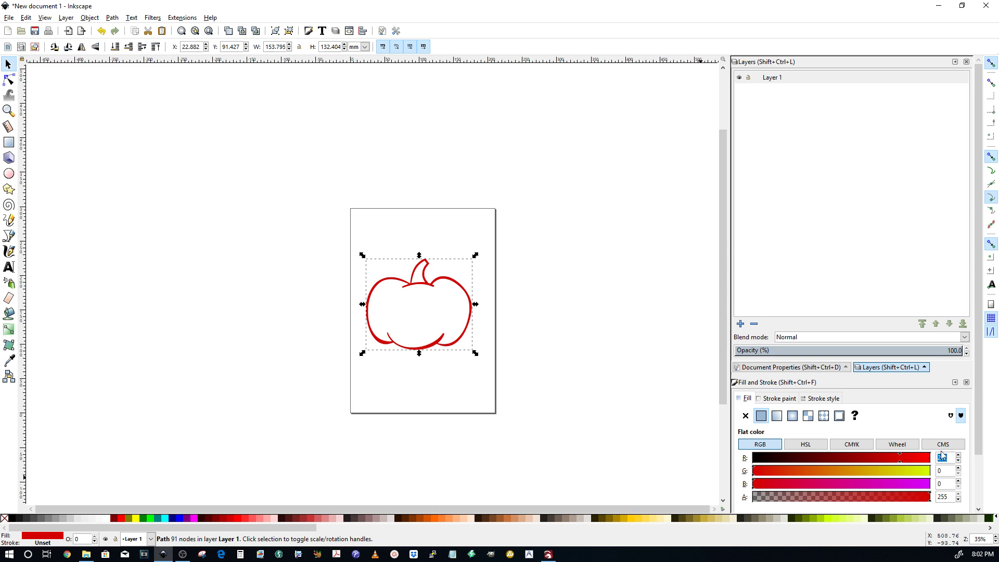
{"action": "key", "text": "Return"}
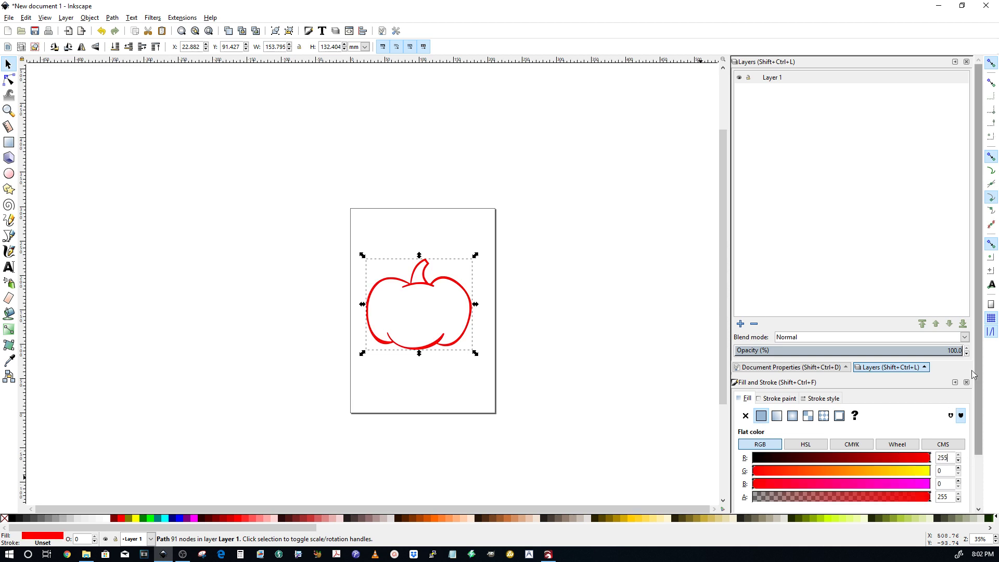
{"action": "left_click", "coordinate": [678, 369]}
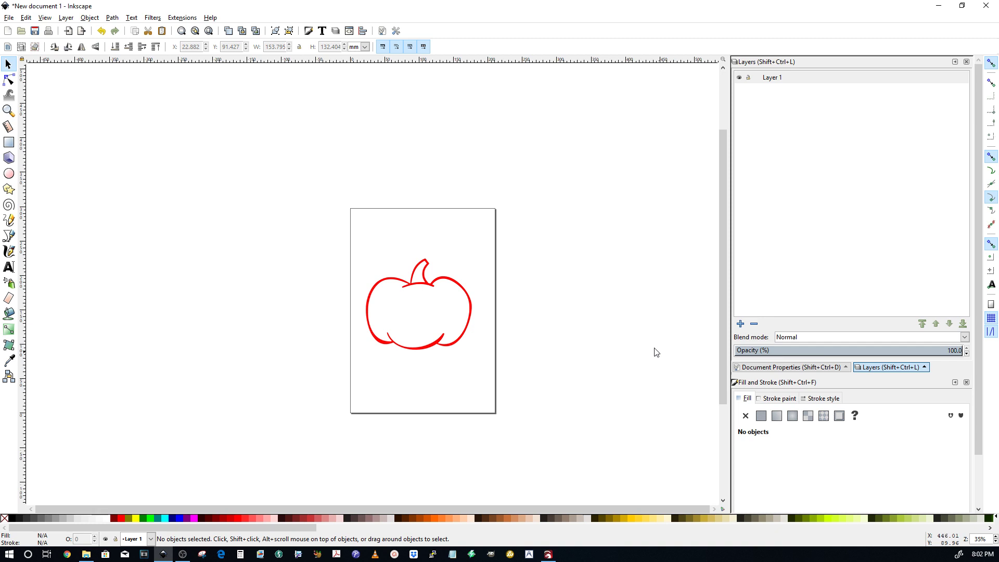
{"action": "left_click", "coordinate": [420, 285]}
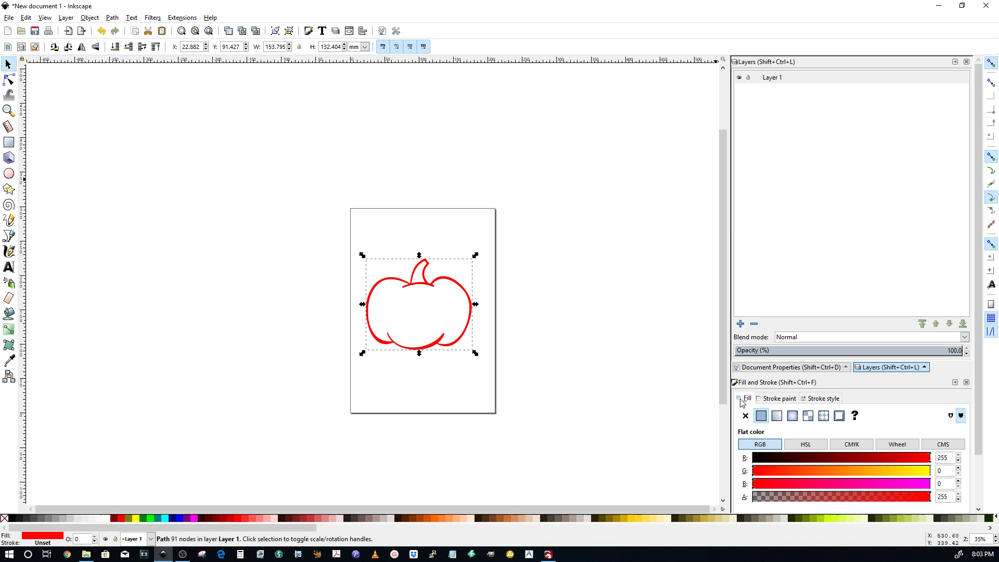
- Remove the pumpkin's fill and give it a flat red stroke with R at 255
{"action": "left_click", "coordinate": [746, 415]}
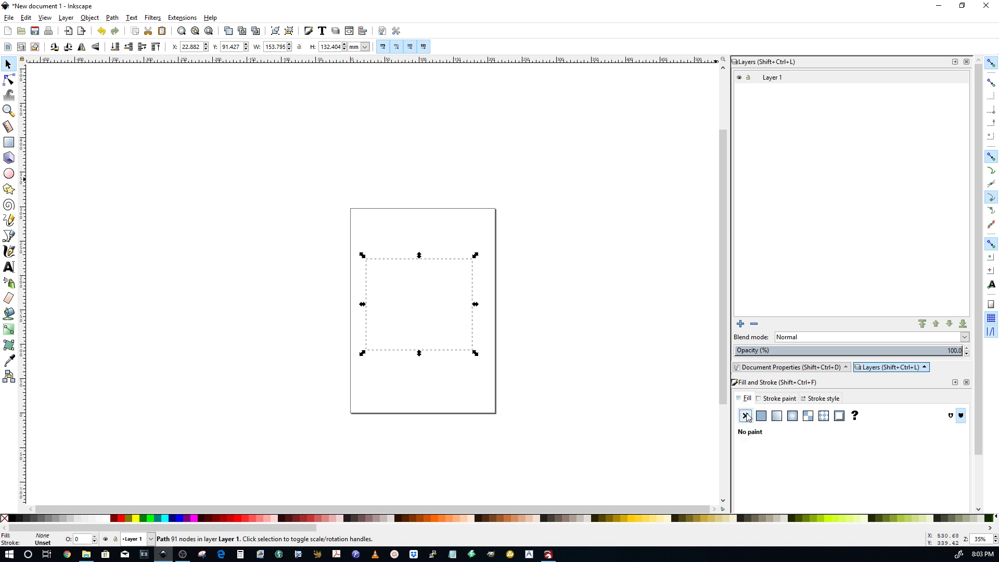
{"action": "left_click", "coordinate": [780, 398]}
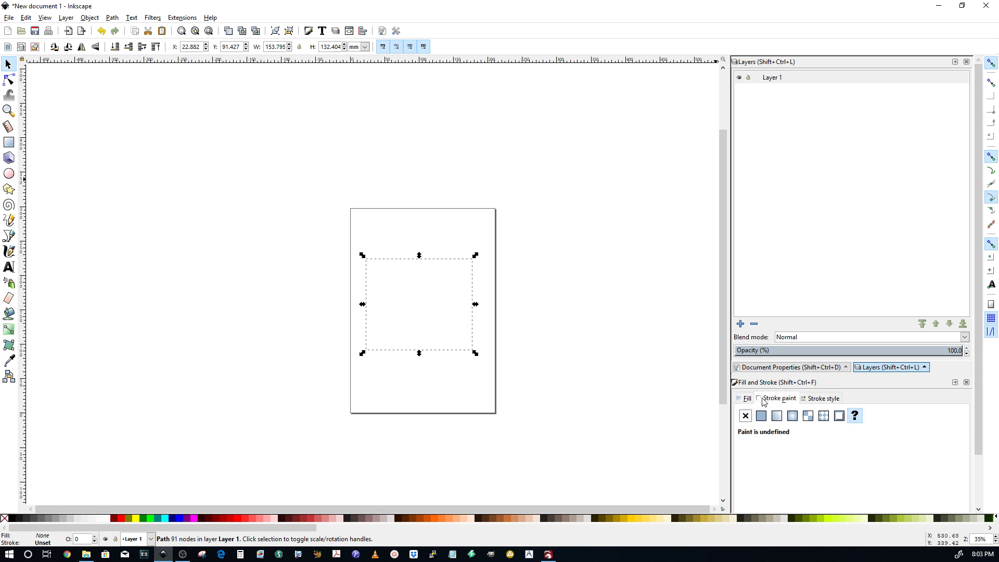
{"action": "left_click", "coordinate": [761, 415]}
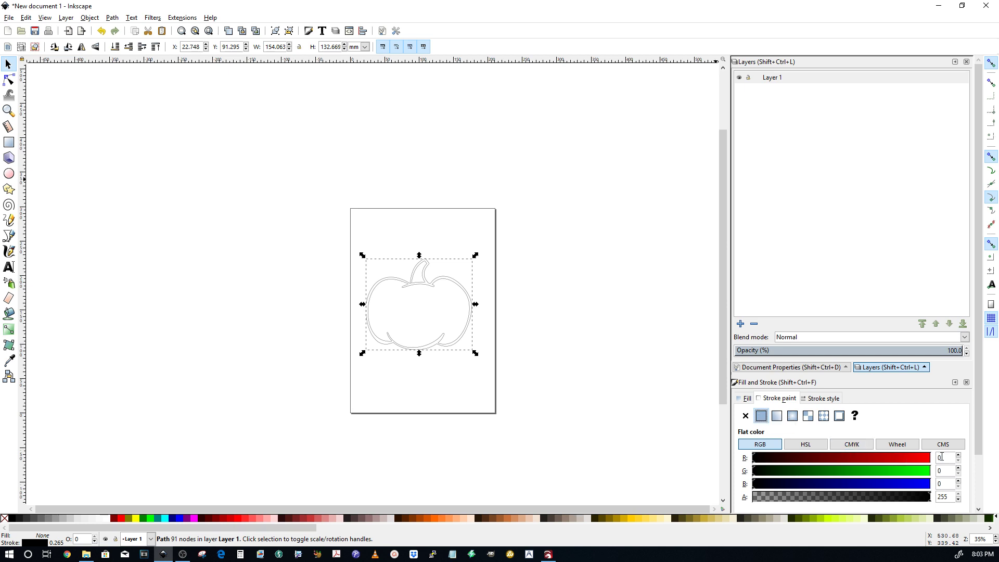
{"action": "double_click", "coordinate": [940, 458]}
{"action": "double_click", "coordinate": [951, 499]}
- Try a fully transparent stroke (alpha 0), then undo it
{"action": "type", "text": "0"}
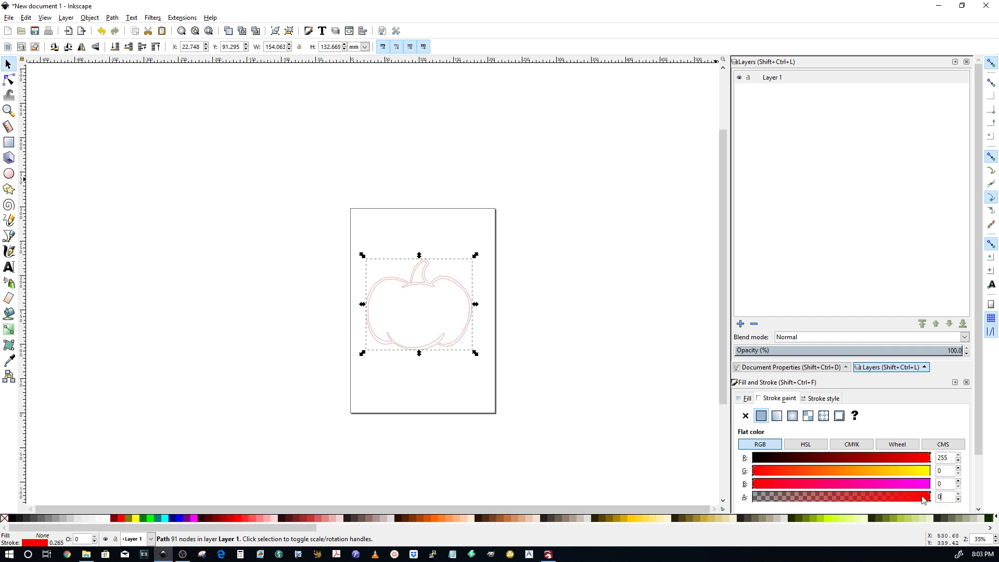
{"action": "left_click", "coordinate": [625, 444]}
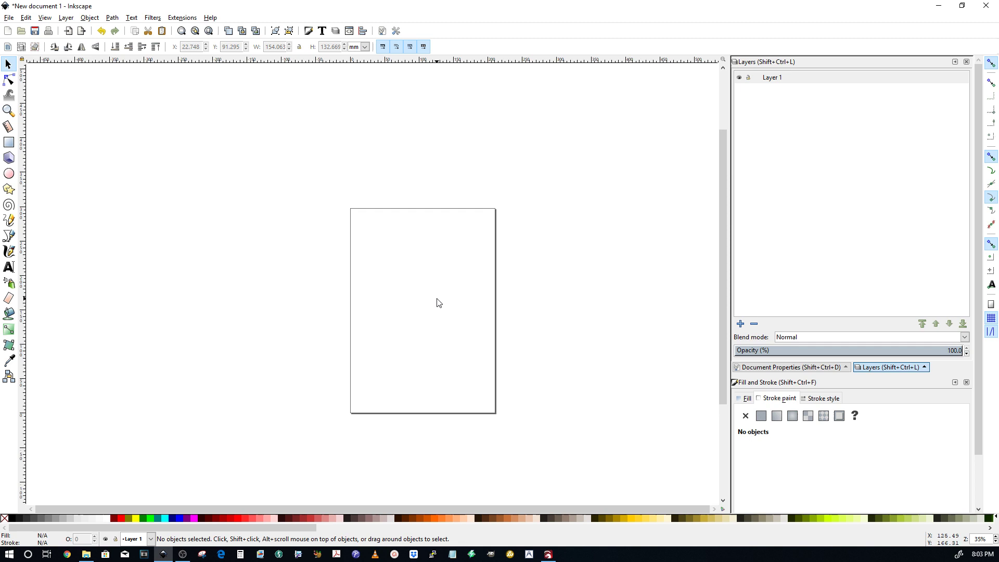
{"action": "left_click", "coordinate": [760, 401]}
{"action": "left_click", "coordinate": [437, 296]}
{"action": "left_click", "coordinate": [757, 401]}
{"action": "left_click_drag", "start_coordinate": [394, 268], "coordinate": [452, 343]}
{"action": "key", "text": "ctrl+z"}
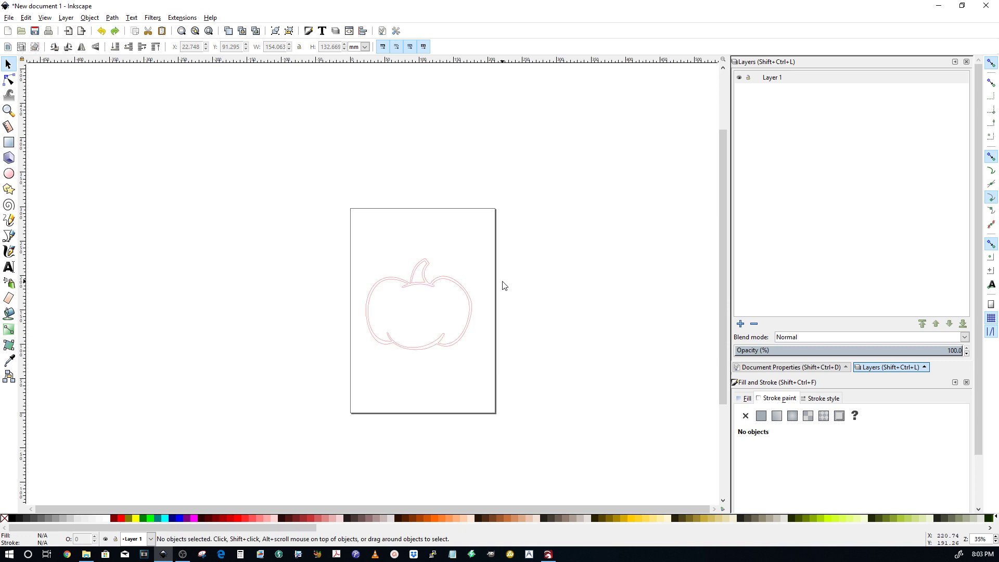
- Set the stroke alpha to 0, then restore it to 255 for an opaque red outline
{"action": "left_click", "coordinate": [411, 286]}
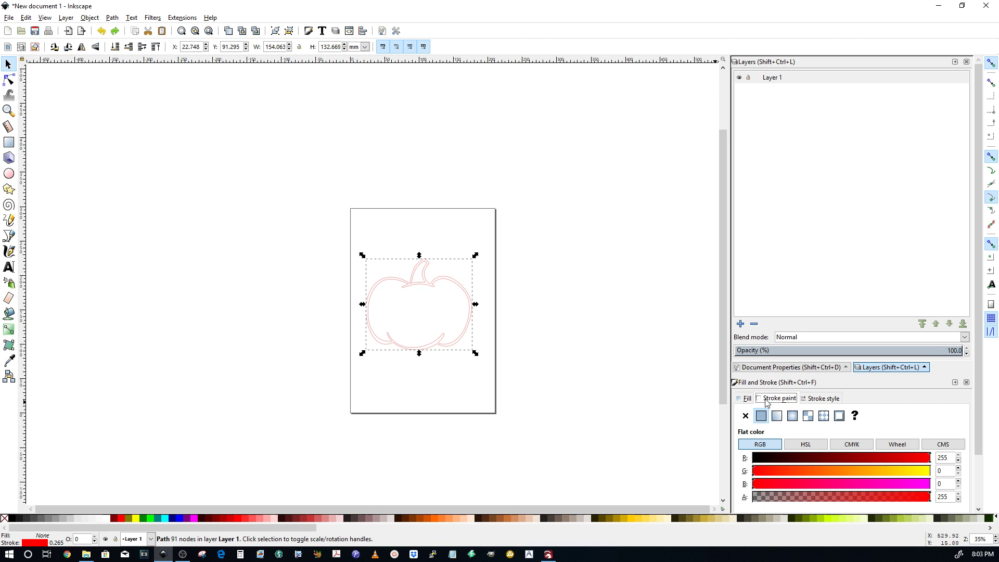
{"action": "double_click", "coordinate": [949, 498]}
{"action": "type", "text": "0"}
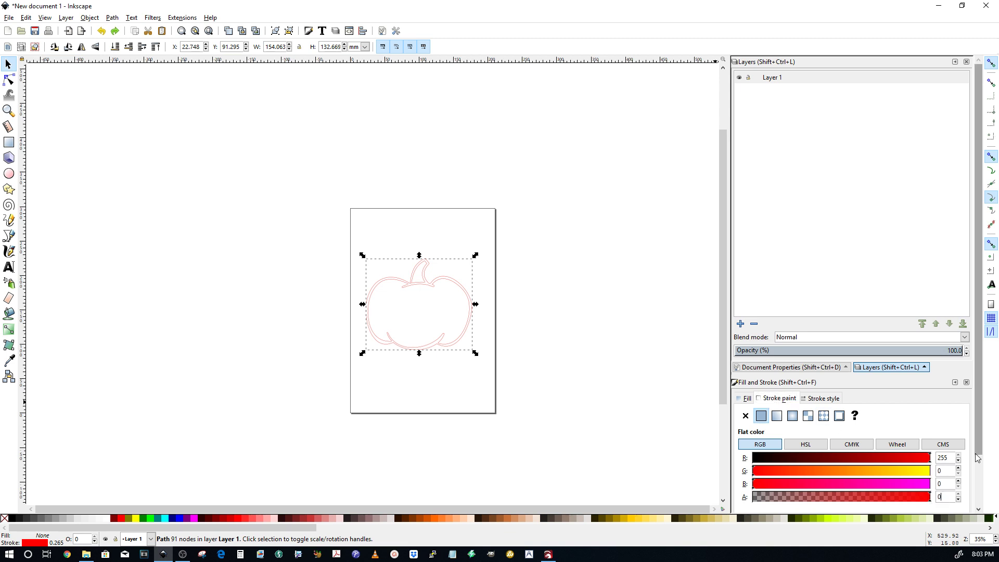
{"action": "key", "text": "Return"}
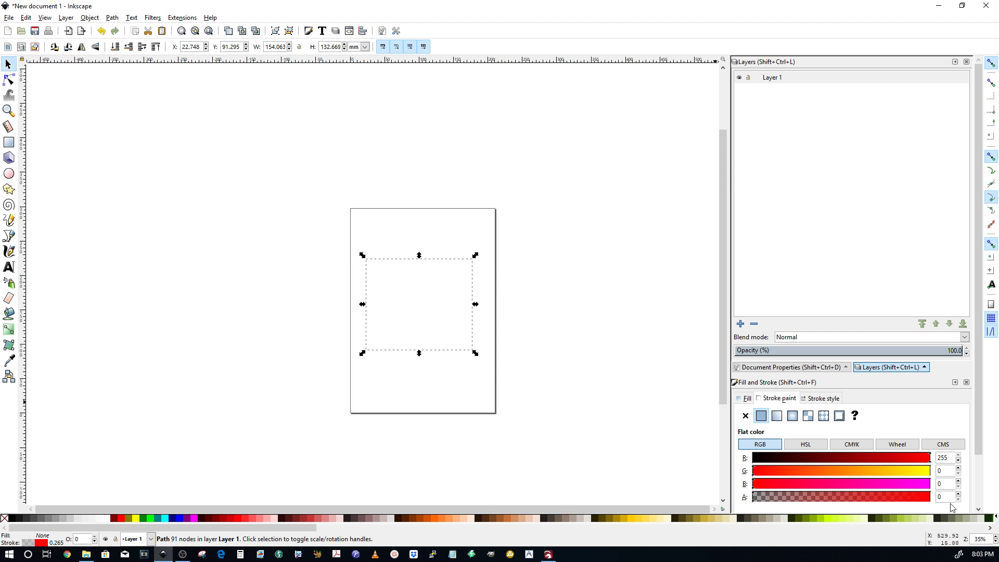
{"action": "type", "text": "255"}
{"action": "key", "text": "Return"}
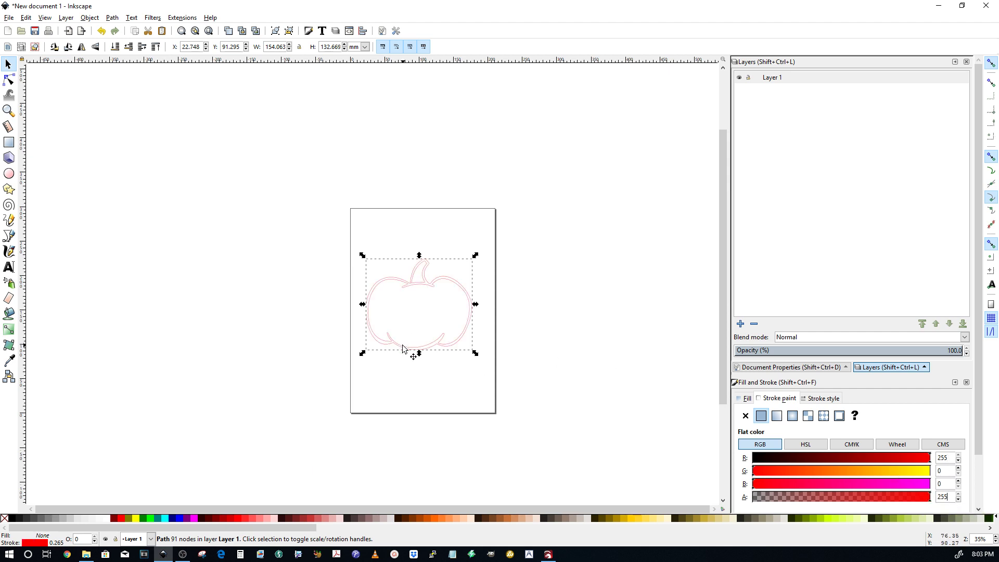
{"action": "scroll", "coordinate": [418, 331], "scroll_direction": "up", "scroll_amount": 5, "text": "ctrl"}
{"action": "scroll", "coordinate": [418, 328], "scroll_direction": "up", "scroll_amount": 1, "text": "ctrl"}
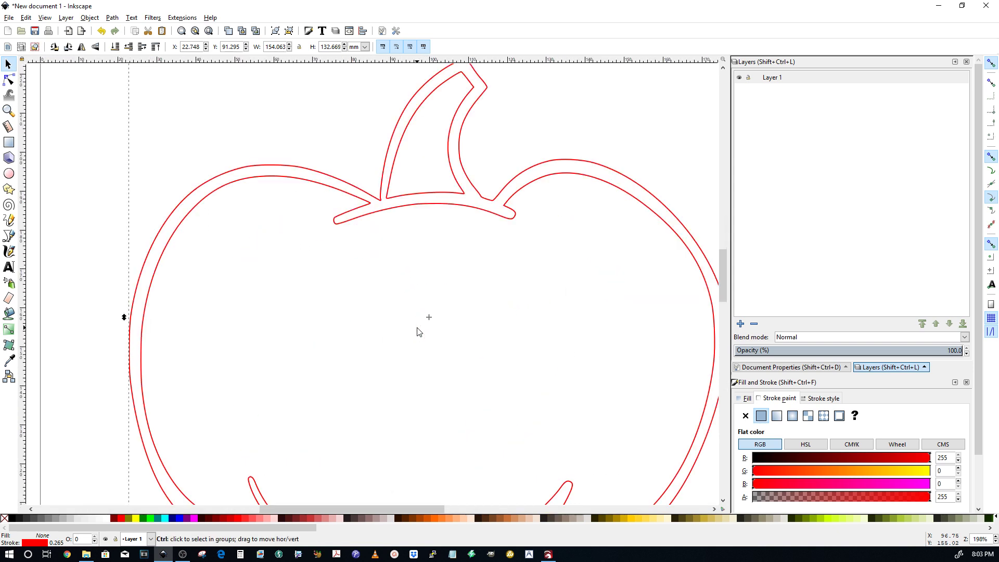
{"action": "scroll", "coordinate": [418, 331], "scroll_direction": "down", "scroll_amount": 4, "text": "ctrl"}
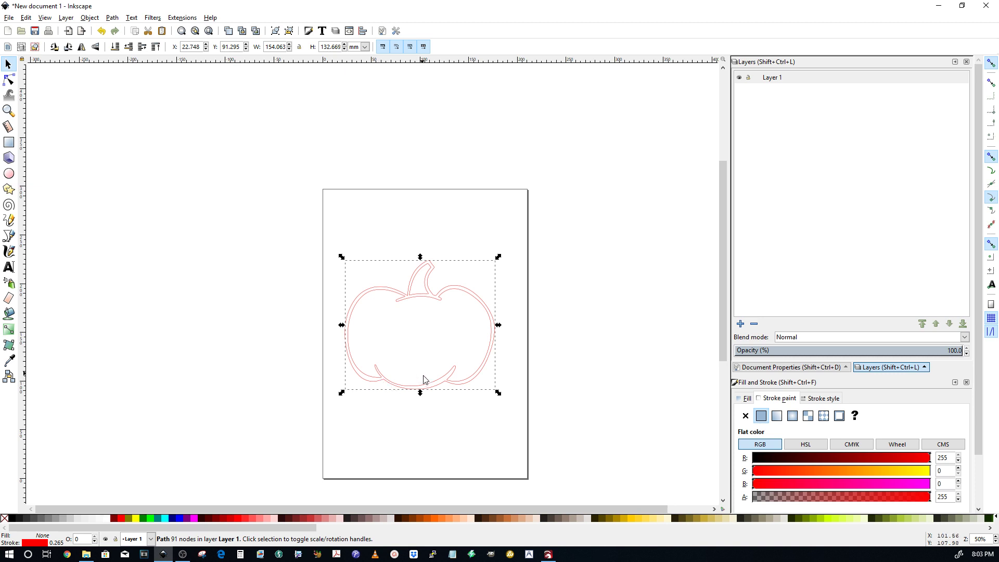
{"action": "left_click", "coordinate": [453, 383]}
- Break the red outline apart into three separate paths and check the stem piece
{"action": "left_click", "coordinate": [90, 18]}
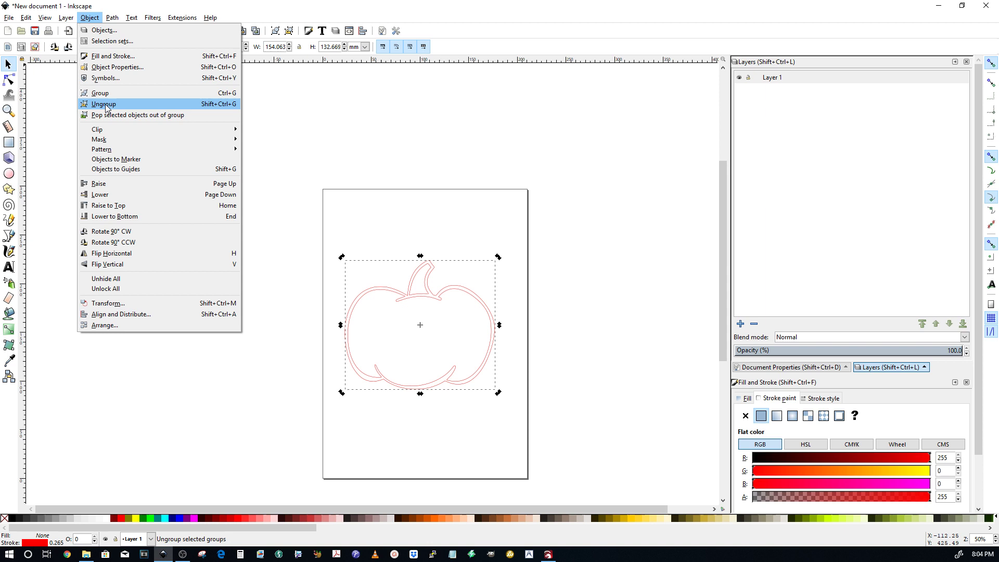
{"action": "mouse_move", "coordinate": [117, 20]}
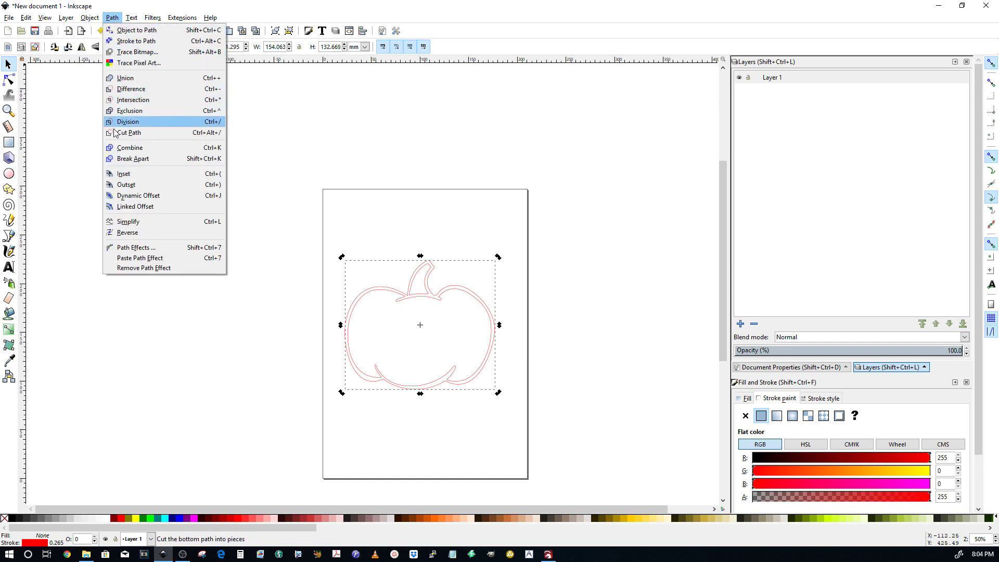
{"action": "left_click", "coordinate": [123, 160]}
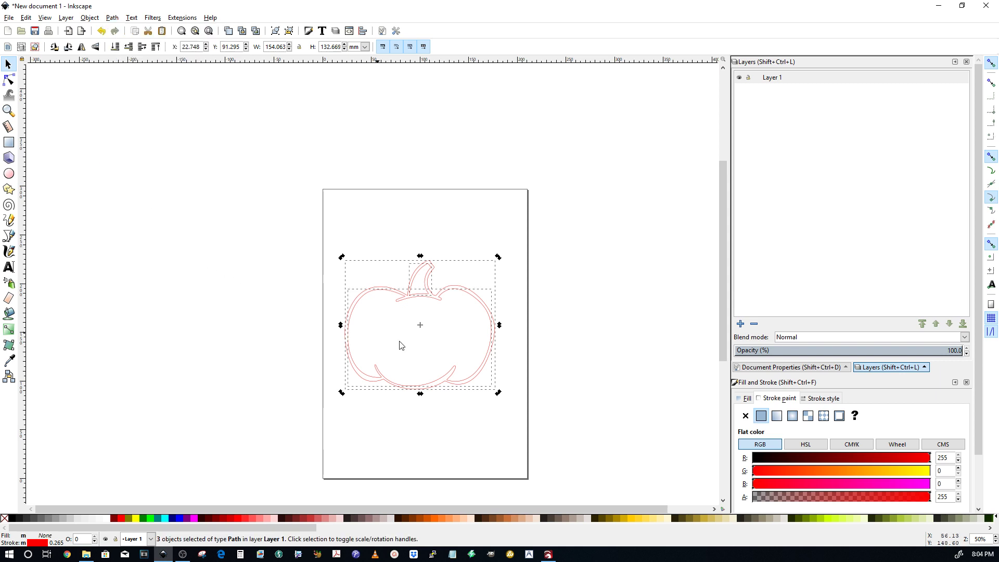
{"action": "left_click", "coordinate": [432, 352]}
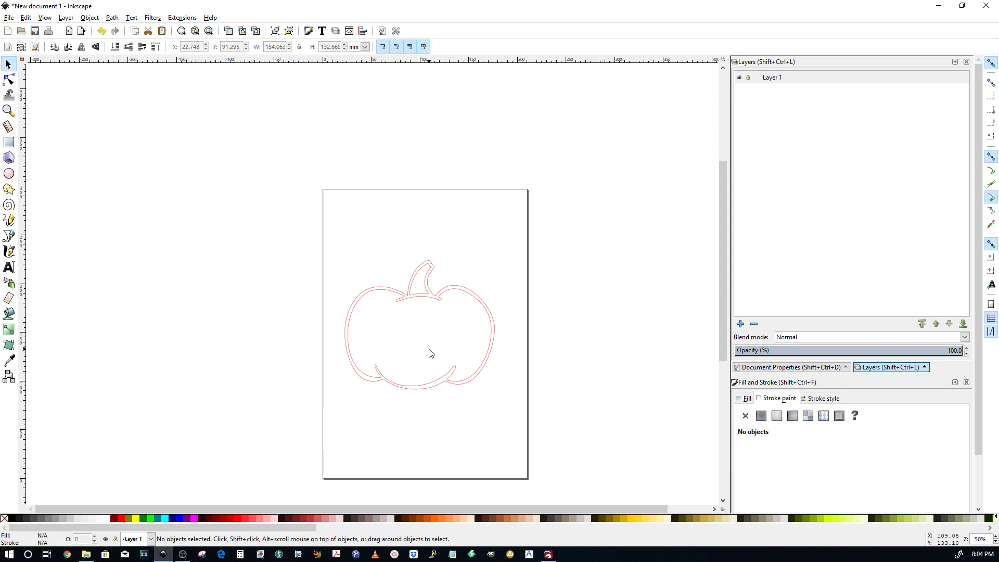
{"action": "left_click", "coordinate": [419, 296]}
{"action": "left_click", "coordinate": [477, 273]}
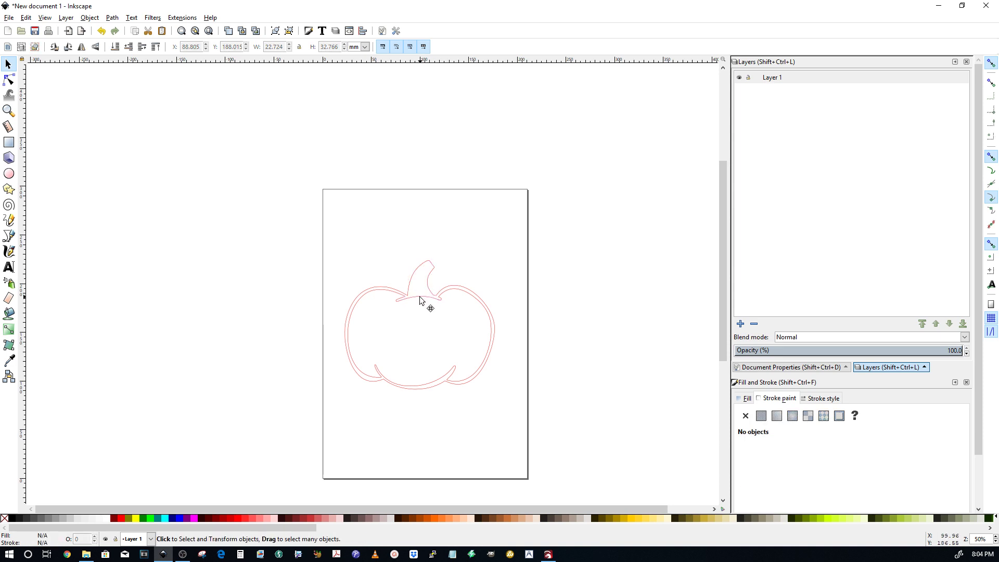
- Select all the pieces and union them into a single 39-node outer outline
{"action": "key", "text": "ctrl+a"}
{"action": "key", "text": "ctrl+plus"}
{"action": "key", "text": "Escape"}
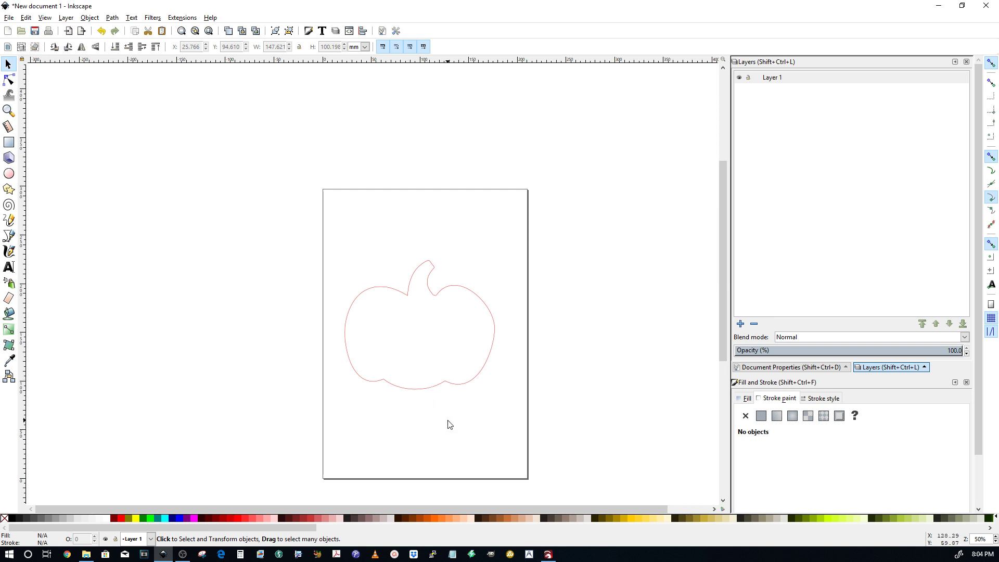
{"action": "left_click", "coordinate": [458, 385]}
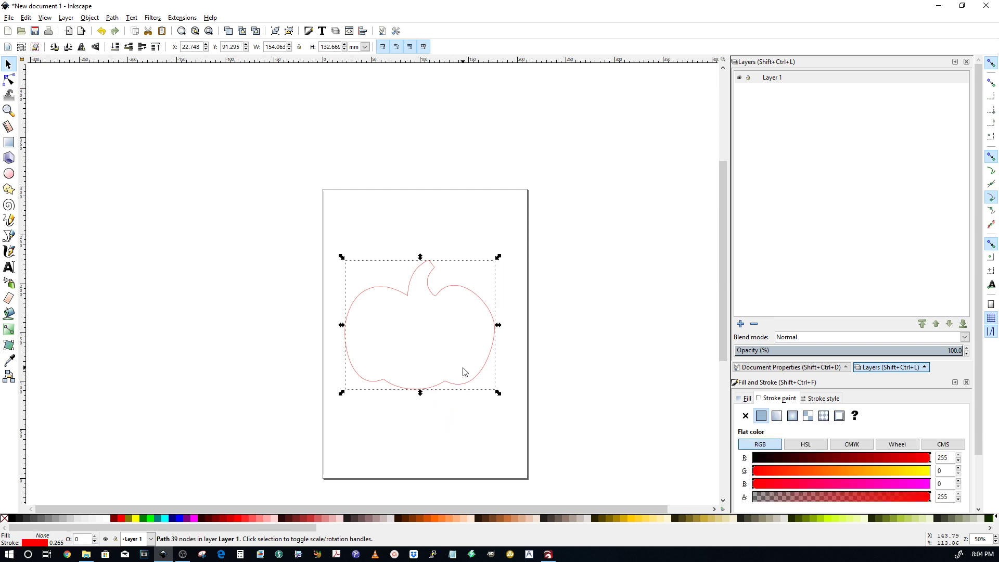
- Delete the outline, embed the 582 × 582 pumpkin PNG on the page, and open Trace Bitmap
{"action": "key", "text": "Delete"}
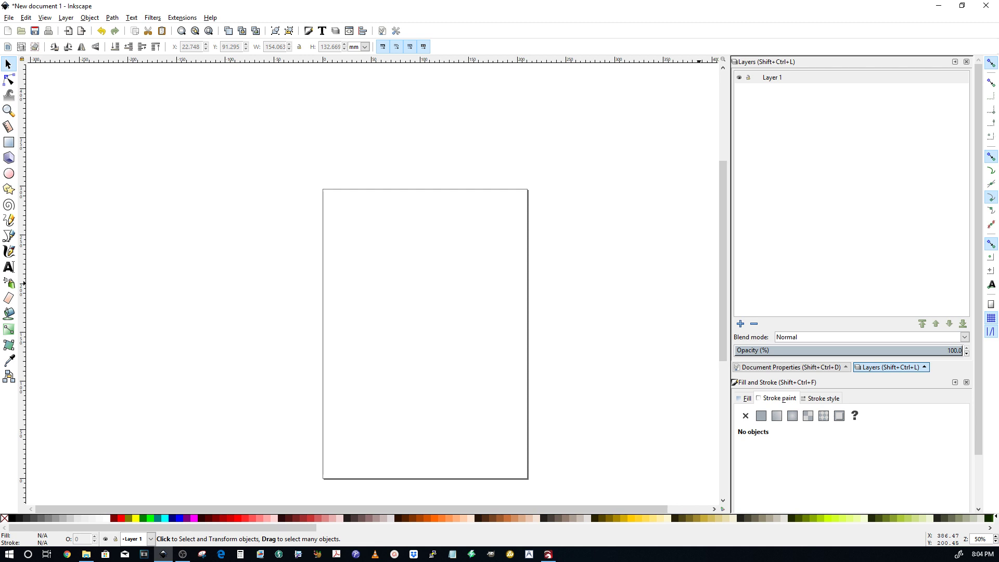
{"action": "key", "text": "ctrl+v"}
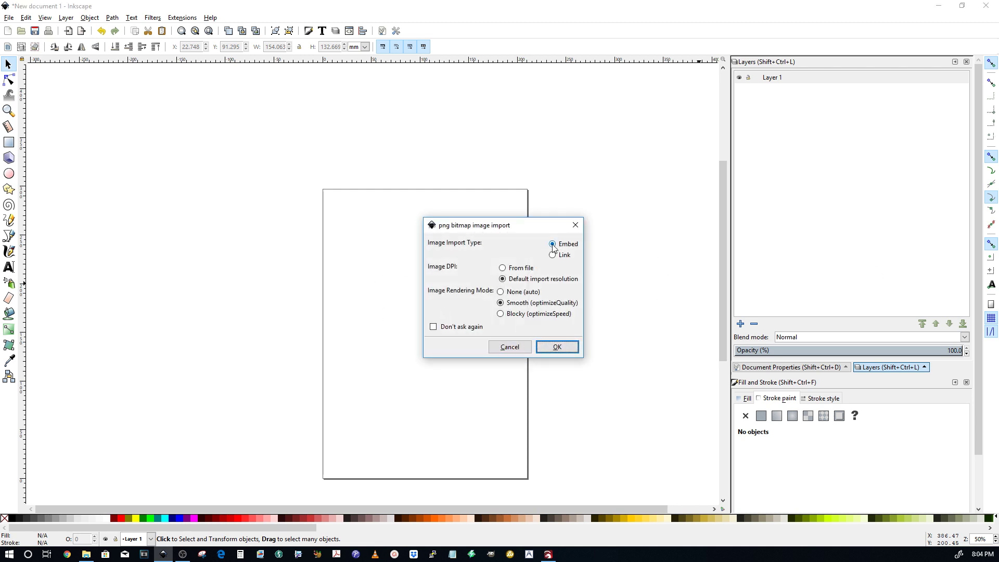
{"action": "left_click", "coordinate": [554, 348]}
{"action": "left_click_drag", "start_coordinate": [556, 329], "coordinate": [407, 277]}
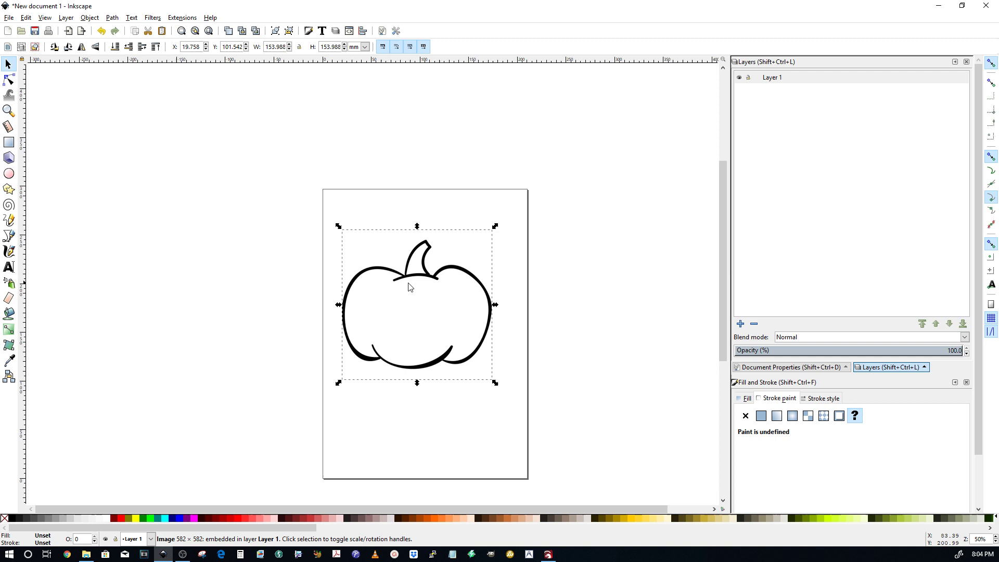
{"action": "left_click", "coordinate": [89, 18]}
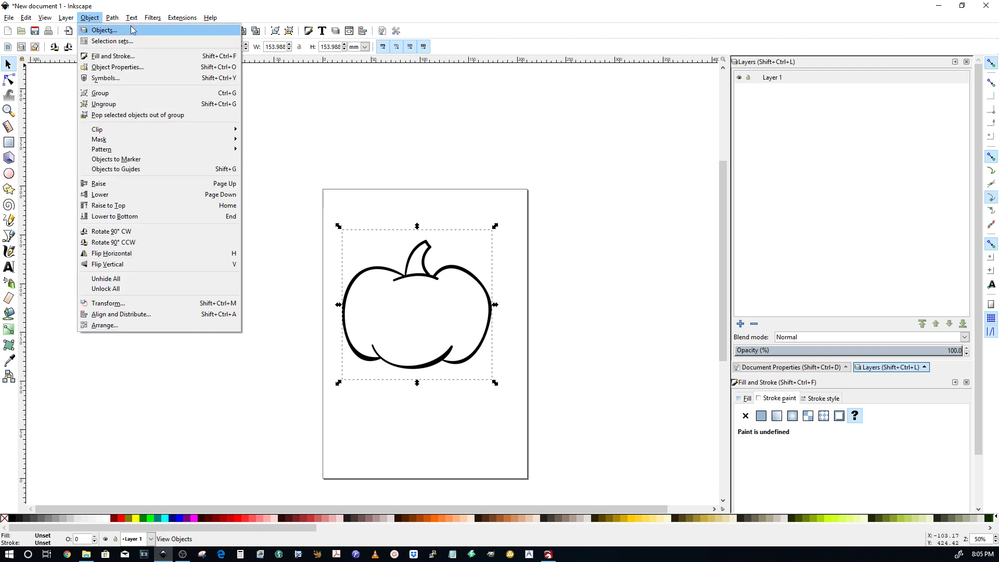
{"action": "left_click", "coordinate": [127, 53]}
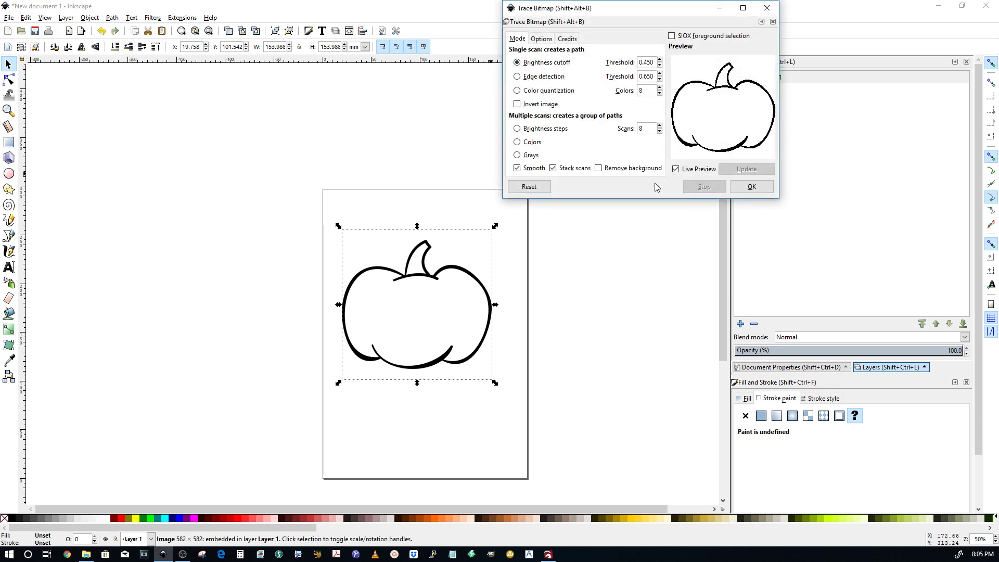
- Toggle Live Preview and run the Brightness cutoff trace on the pumpkin image
{"action": "left_click", "coordinate": [677, 170]}
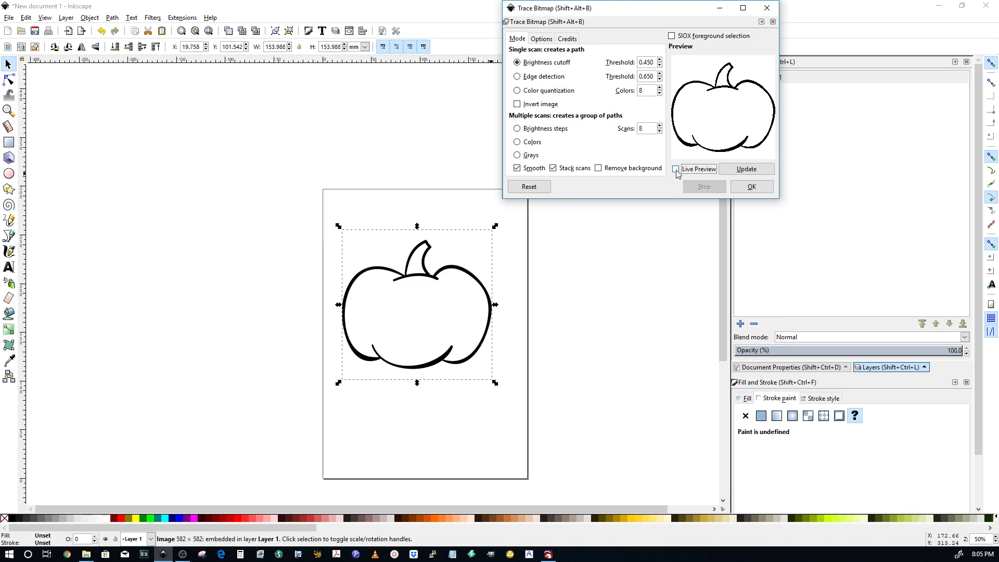
{"action": "left_click", "coordinate": [744, 170]}
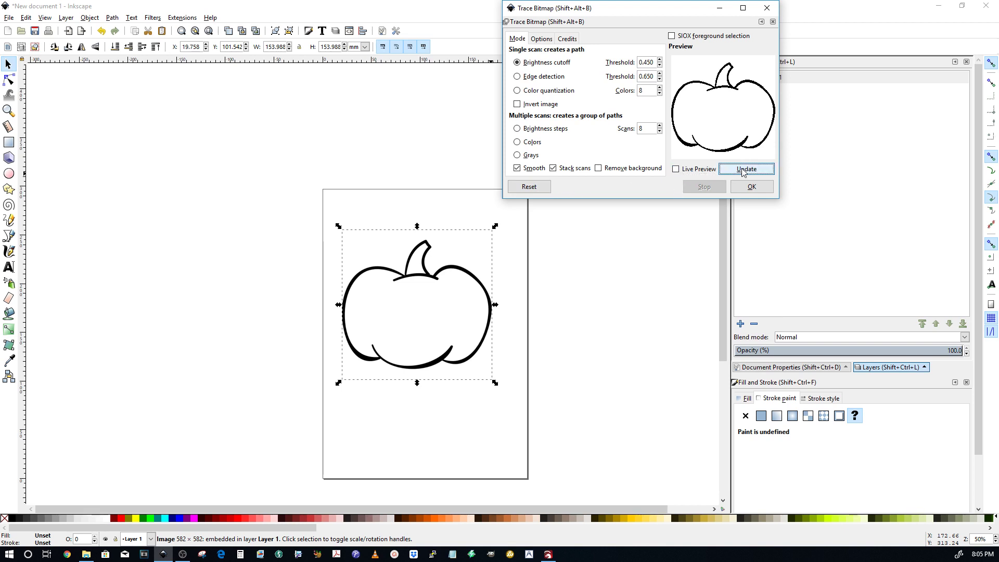
{"action": "left_click", "coordinate": [676, 169]}
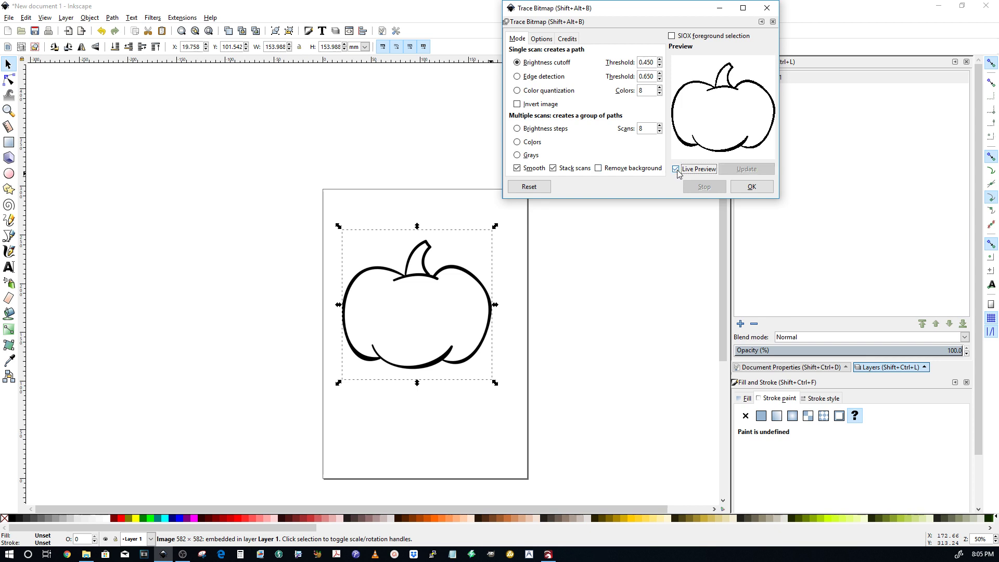
{"action": "left_click", "coordinate": [754, 187]}
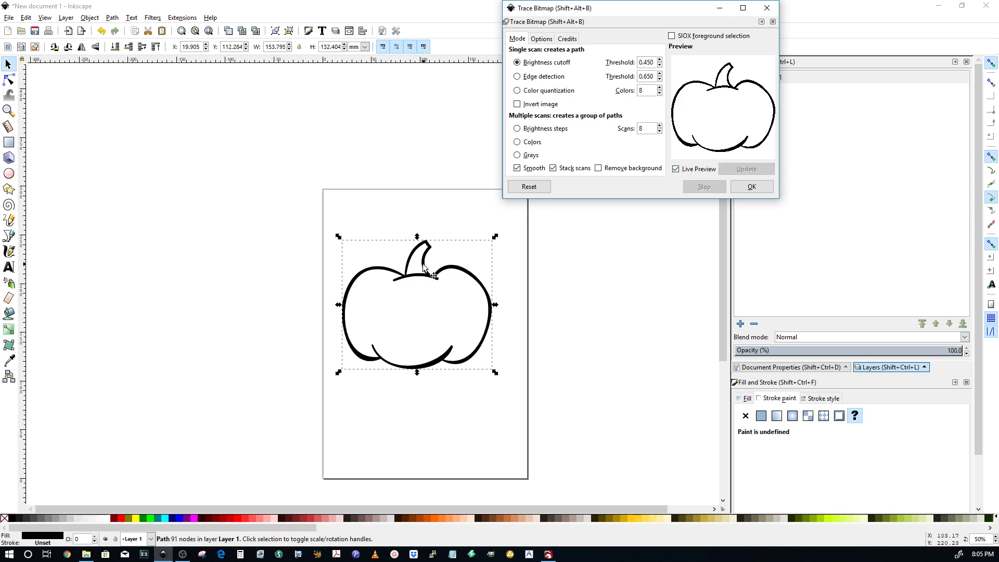
{"action": "left_click", "coordinate": [768, 8]}
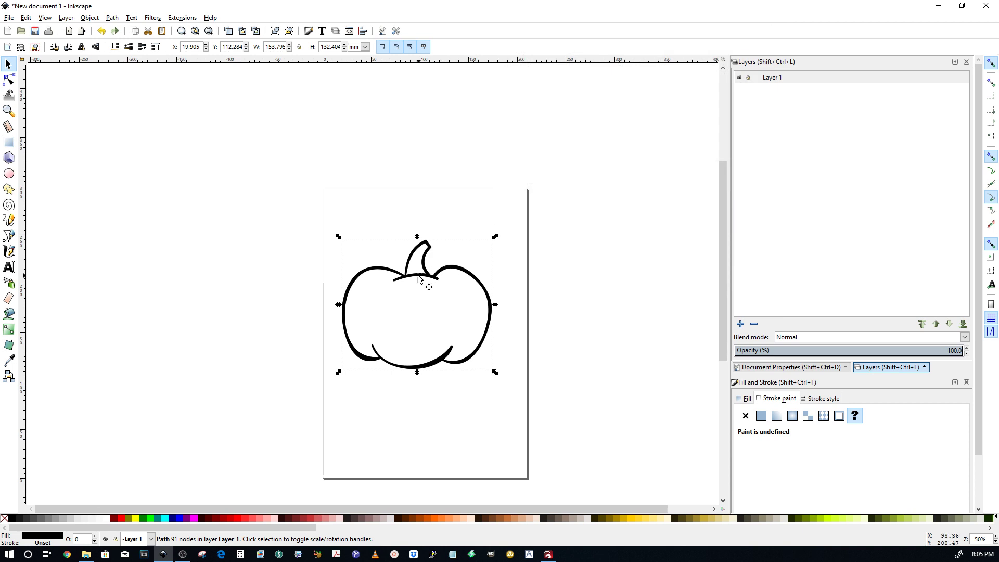
- Delete the original bitmap and centre the 91-node traced pumpkin on the page
{"action": "left_click_drag", "start_coordinate": [418, 278], "coordinate": [424, 401]}
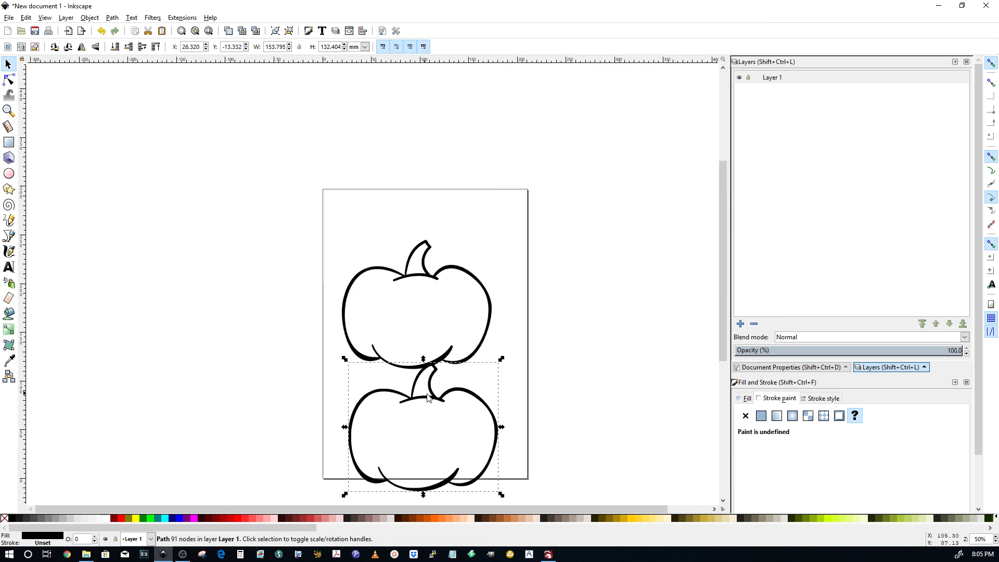
{"action": "scroll", "coordinate": [424, 400], "scroll_direction": "up", "scroll_amount": 7, "text": "ctrl"}
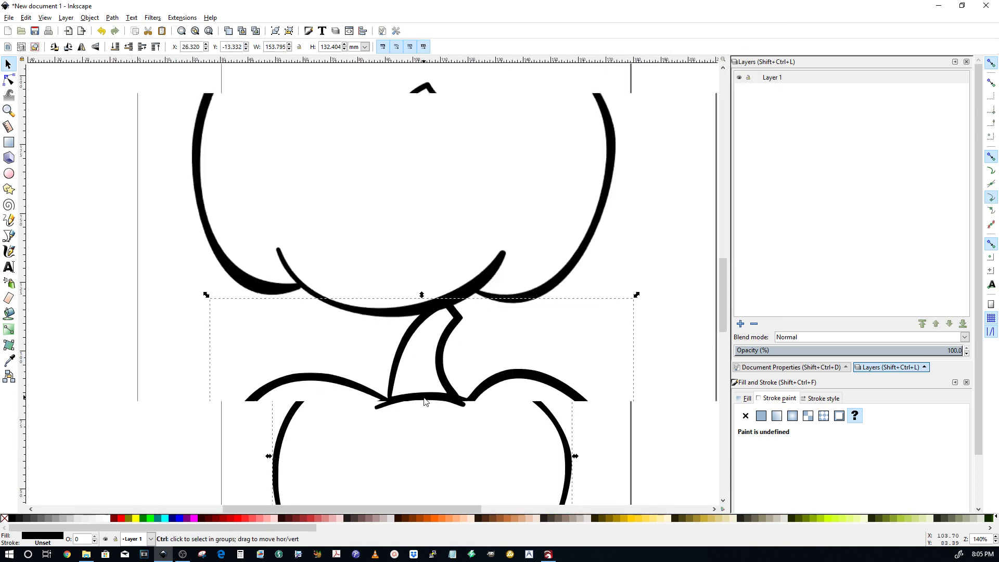
{"action": "scroll", "coordinate": [424, 402], "scroll_direction": "down", "scroll_amount": 8, "text": "ctrl"}
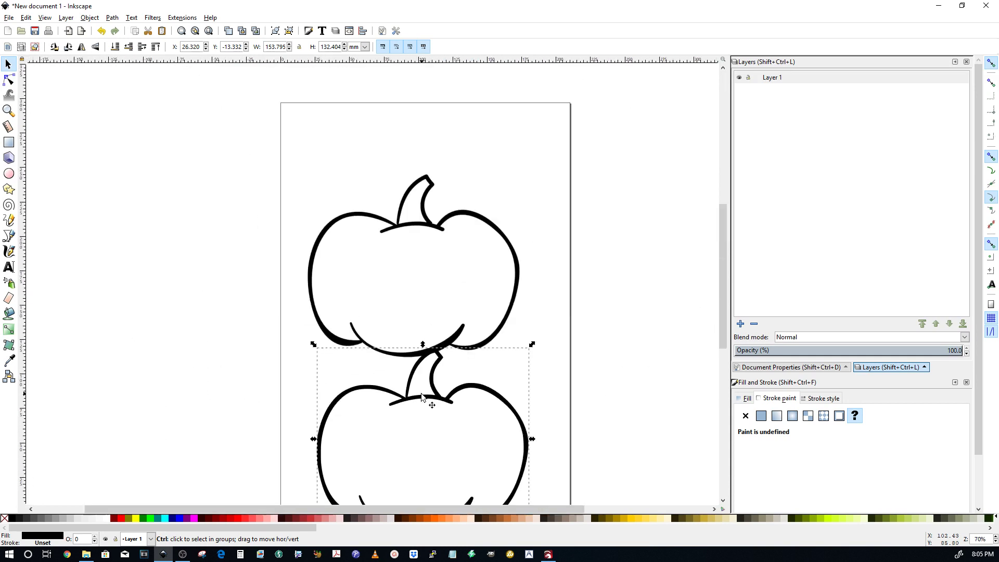
{"action": "key", "text": "Escape"}
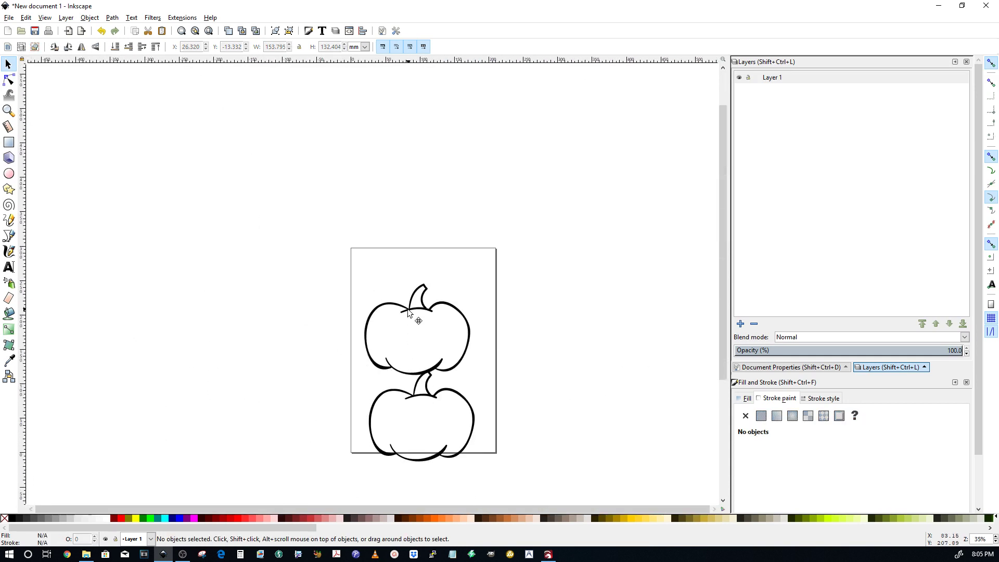
{"action": "left_click", "coordinate": [409, 312]}
{"action": "key", "text": "Delete"}
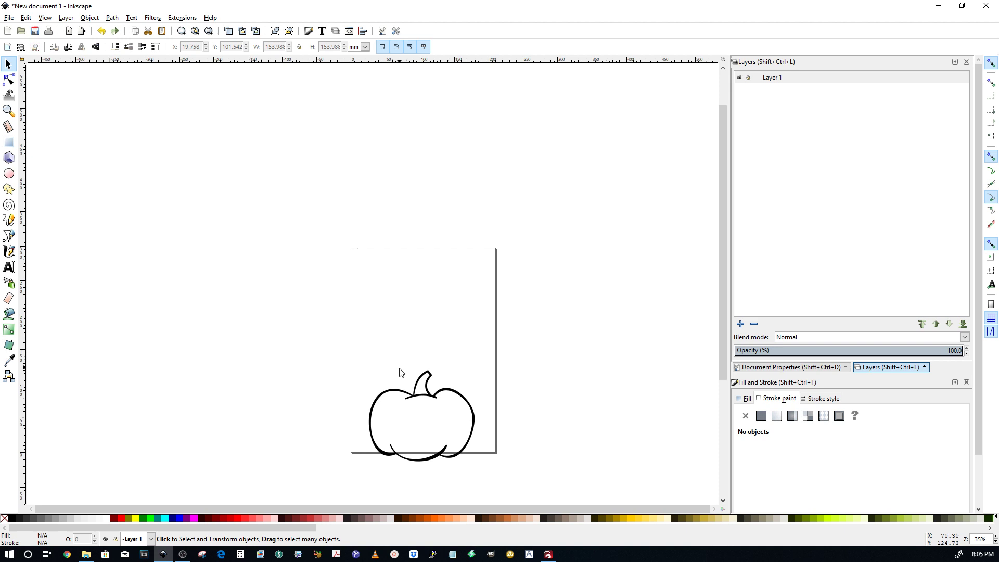
{"action": "left_click_drag", "start_coordinate": [426, 396], "coordinate": [426, 316]}
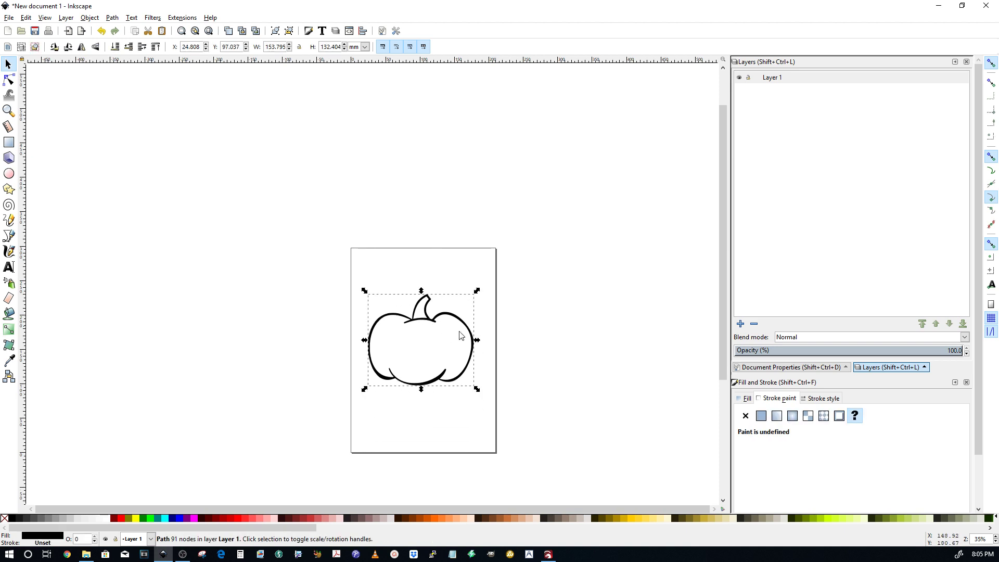
- Set the new pumpkin path to no fill with a flat red (255, 0, 0) stroke
{"action": "left_click", "coordinate": [745, 398]}
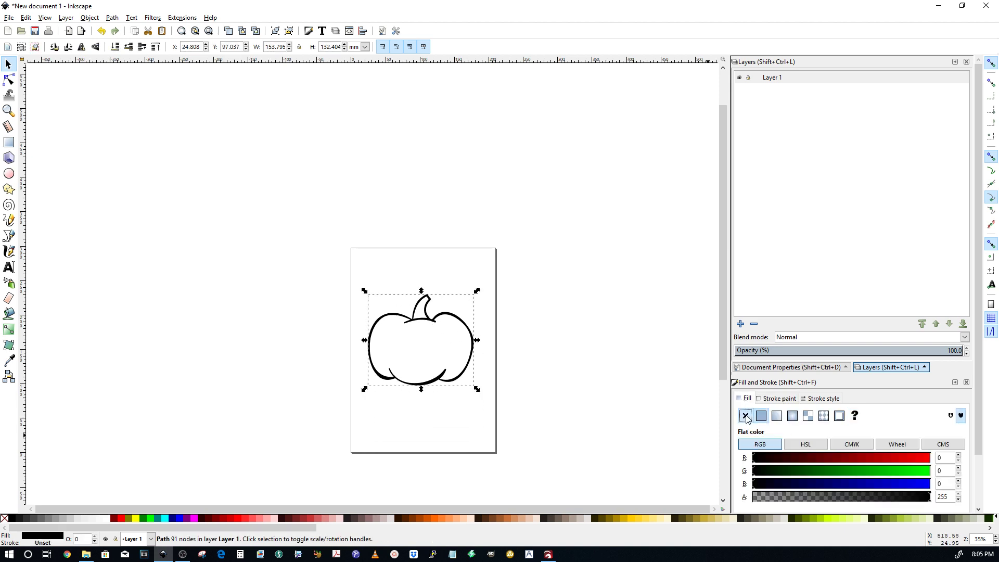
{"action": "left_click", "coordinate": [745, 416]}
{"action": "left_click", "coordinate": [772, 401]}
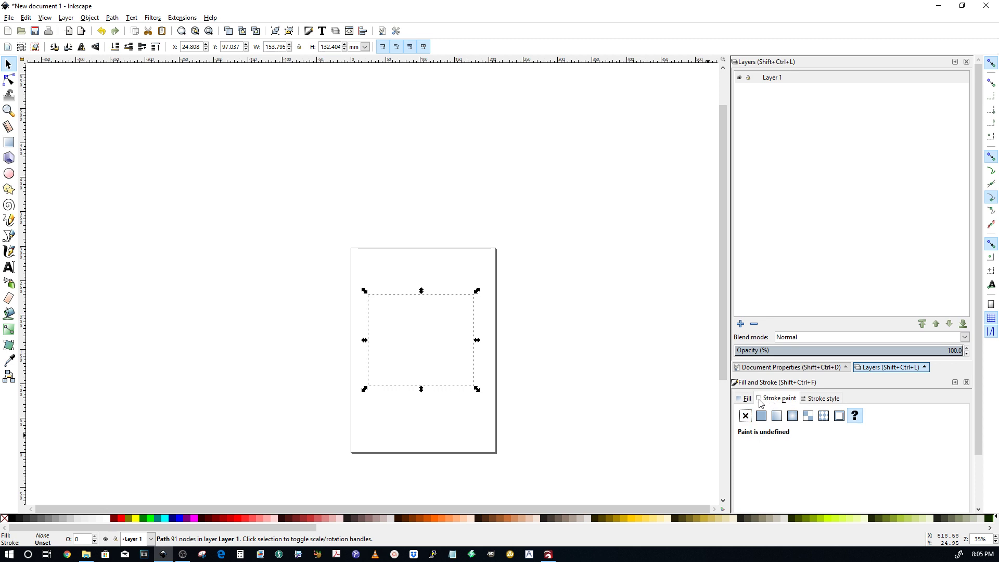
{"action": "left_click", "coordinate": [761, 416]}
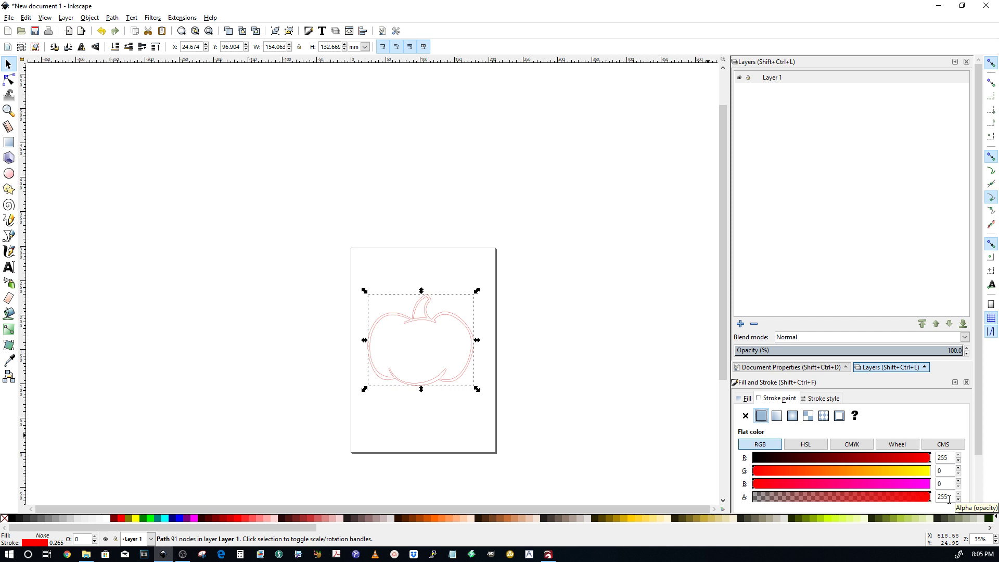
{"action": "left_click", "coordinate": [419, 319]}
{"action": "left_click", "coordinate": [419, 321]}
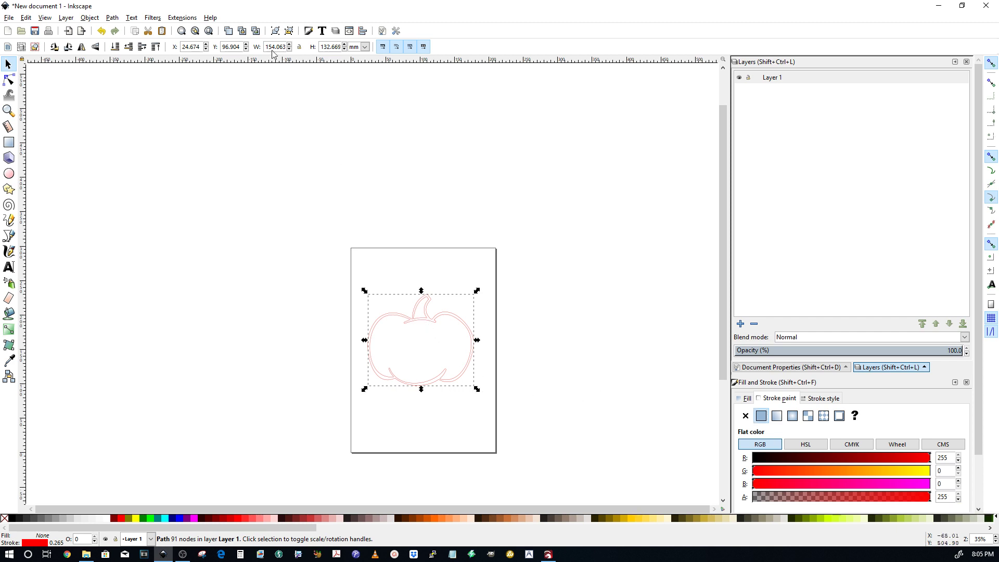
{"action": "left_click", "coordinate": [89, 18]}
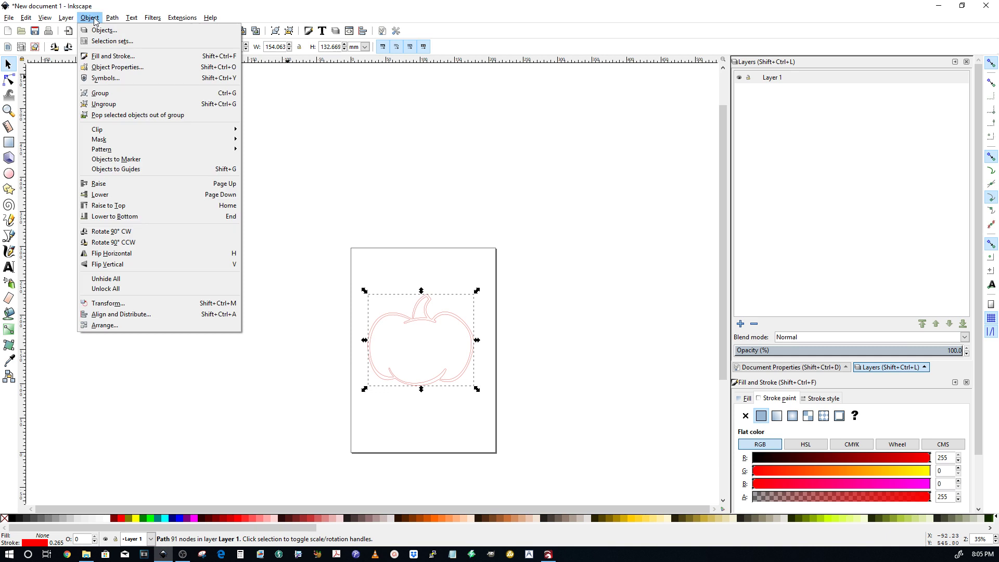
- Break the red pumpkin outline into three paths and check the stem and body pieces
{"action": "mouse_move", "coordinate": [115, 23]}
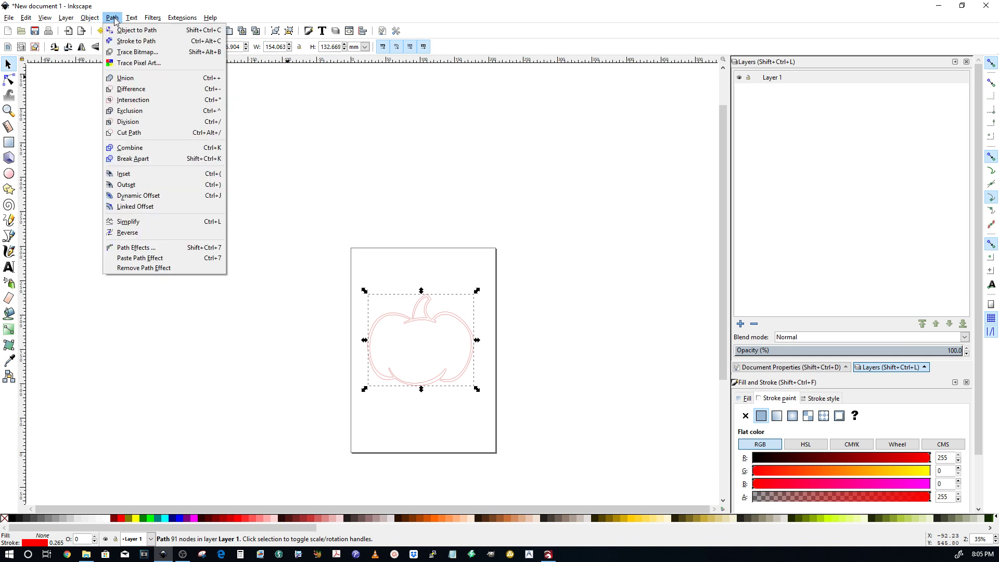
{"action": "left_click", "coordinate": [126, 160]}
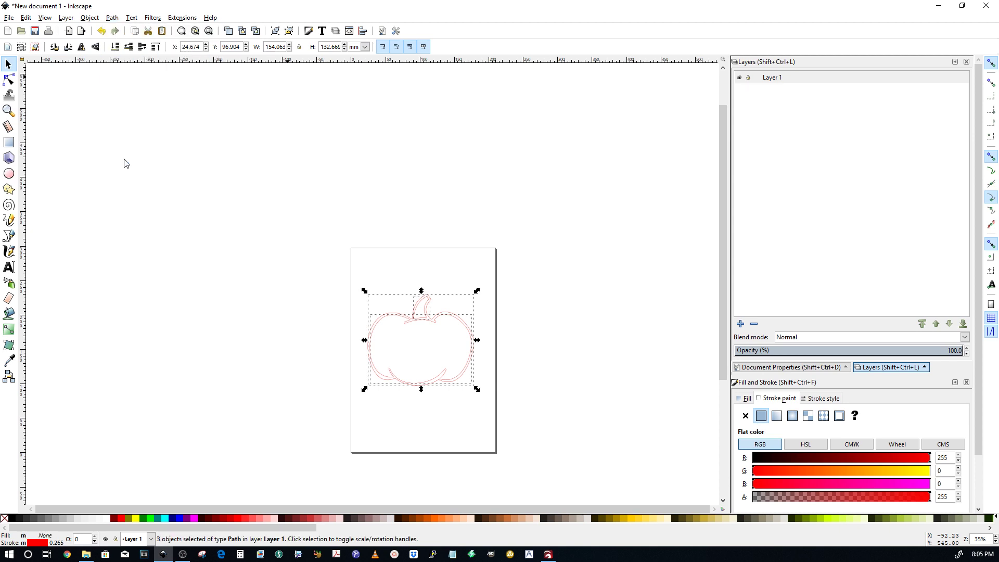
{"action": "left_click", "coordinate": [411, 268]}
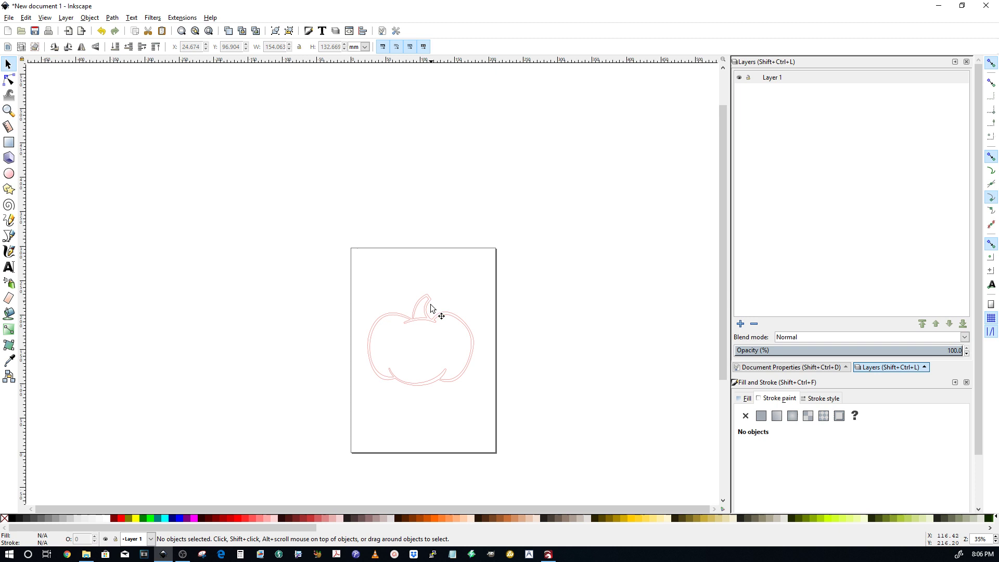
{"action": "scroll", "coordinate": [426, 330], "scroll_direction": "up", "scroll_amount": 4, "text": "ctrl"}
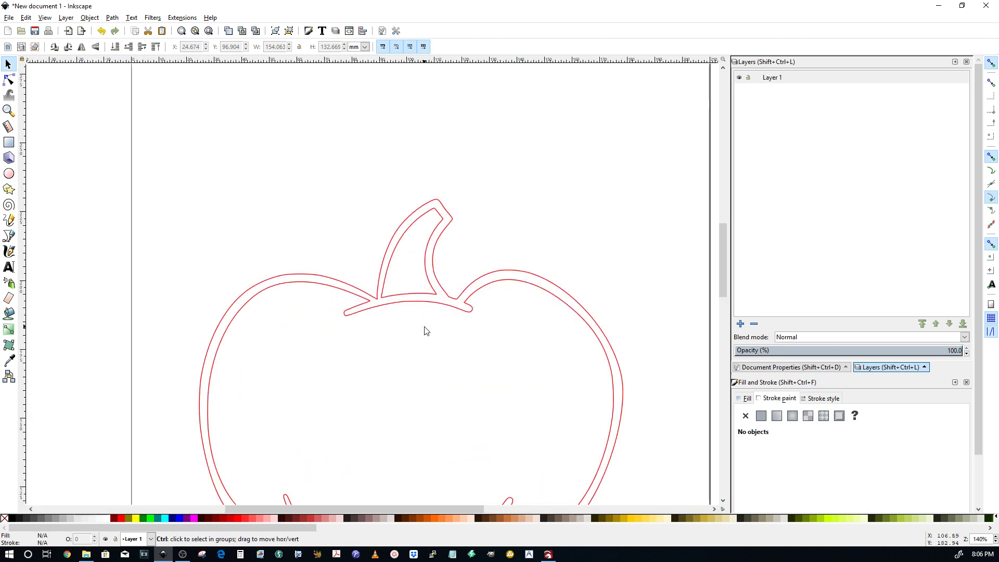
{"action": "left_click", "coordinate": [414, 294]}
{"action": "left_click", "coordinate": [415, 298]}
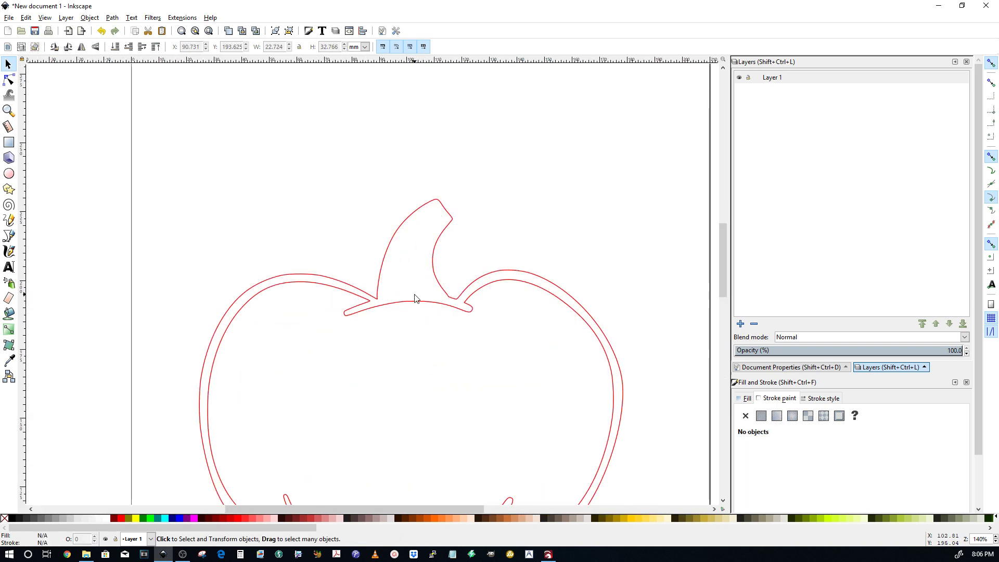
{"action": "left_click", "coordinate": [410, 305]}
{"action": "left_click", "coordinate": [408, 306]}
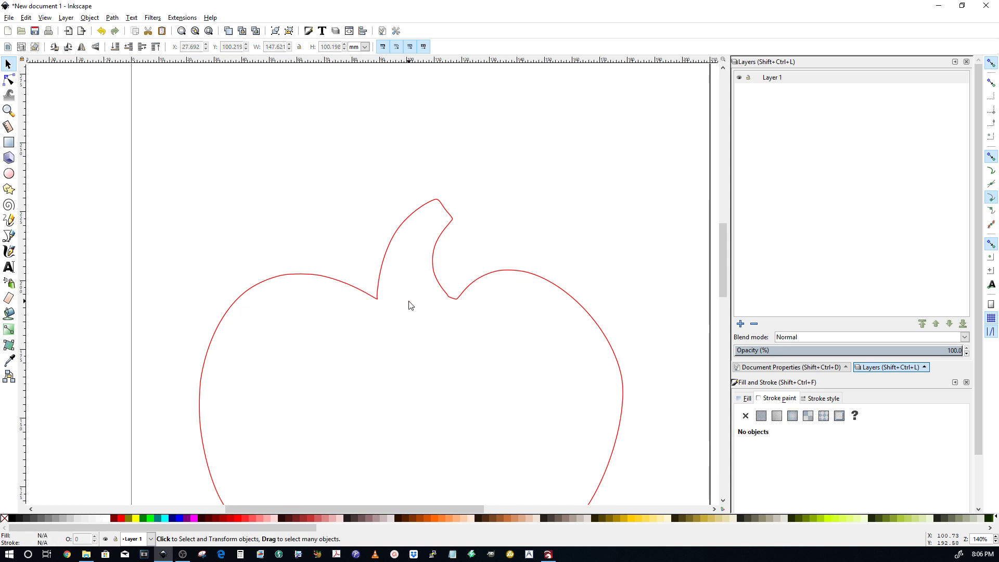
{"action": "scroll", "coordinate": [410, 307], "scroll_direction": "down", "scroll_amount": 2}
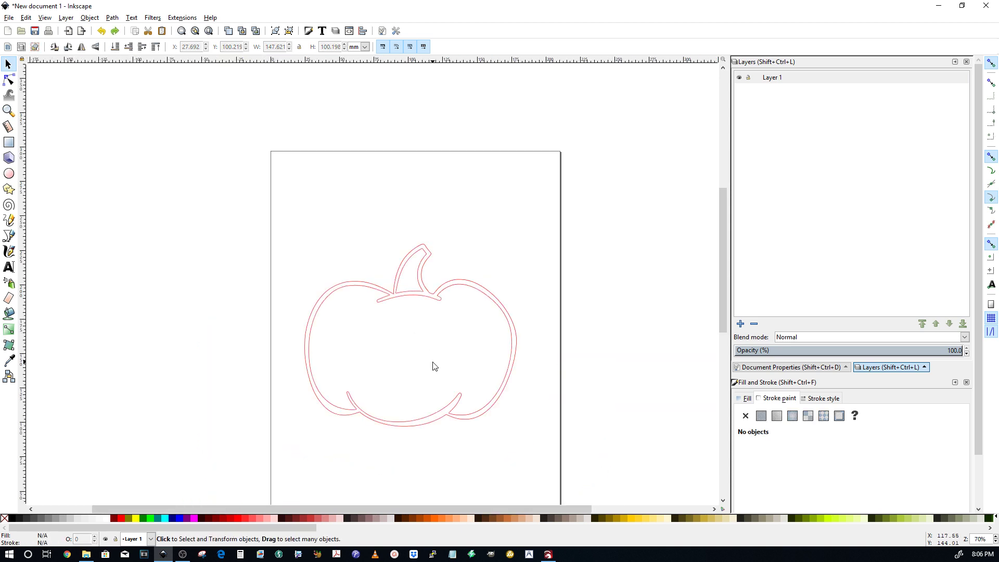
- Give the stem a solid blue fill while restoring its flat red stroke
{"action": "left_click", "coordinate": [411, 298]}
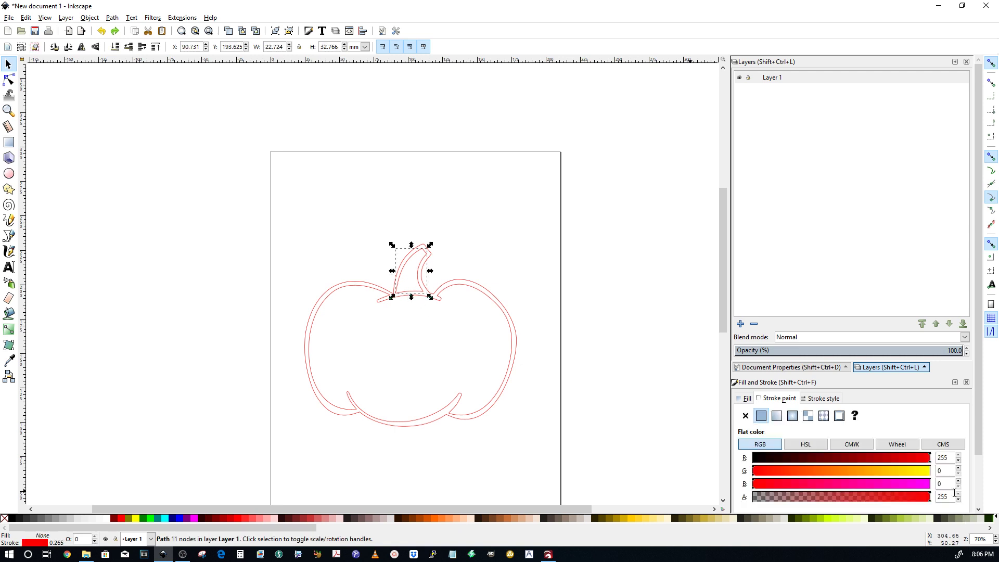
{"action": "left_click", "coordinate": [181, 519]}
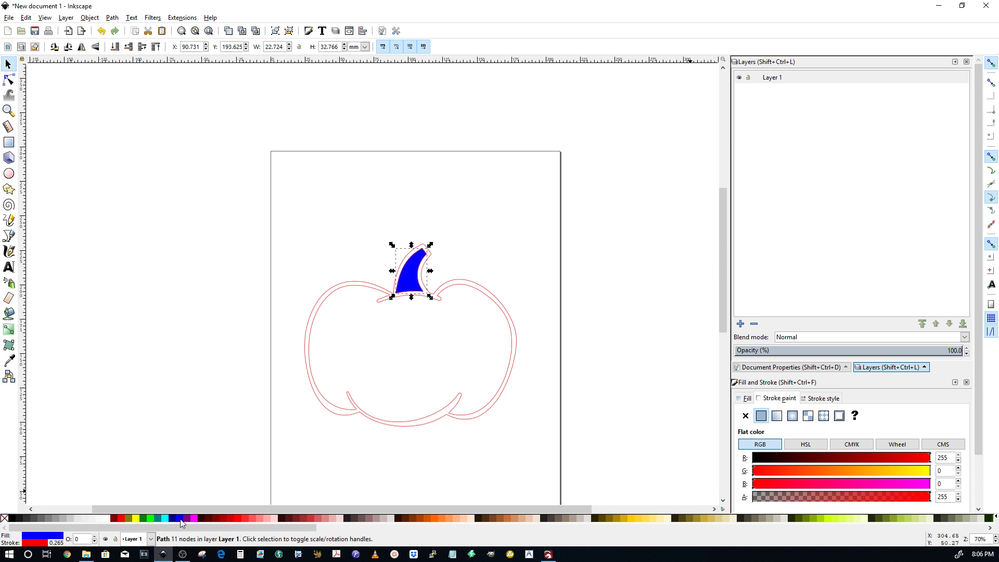
{"action": "left_click", "coordinate": [746, 415]}
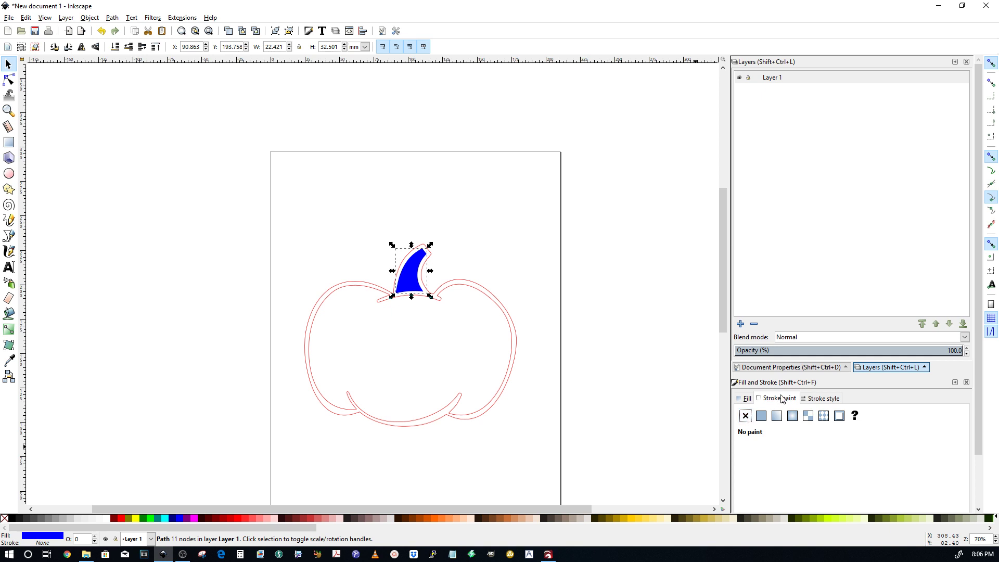
{"action": "left_click", "coordinate": [745, 401]}
{"action": "left_click", "coordinate": [745, 415]}
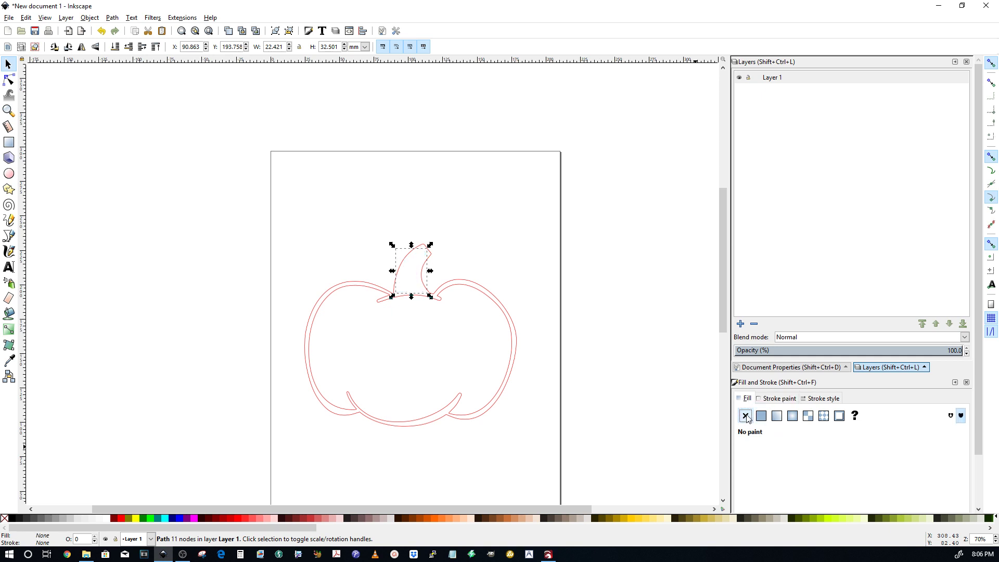
{"action": "left_click", "coordinate": [777, 399]}
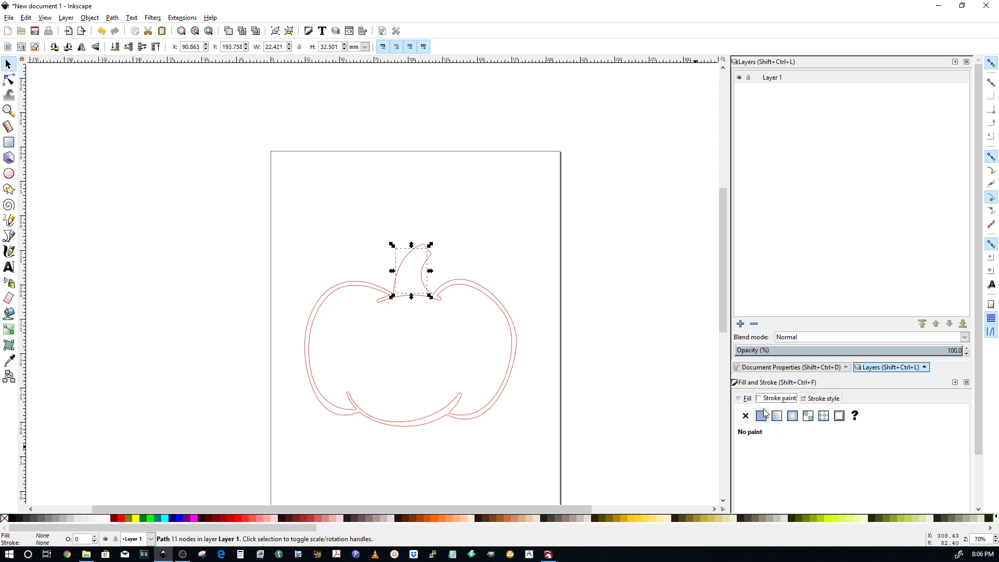
{"action": "left_click", "coordinate": [761, 416]}
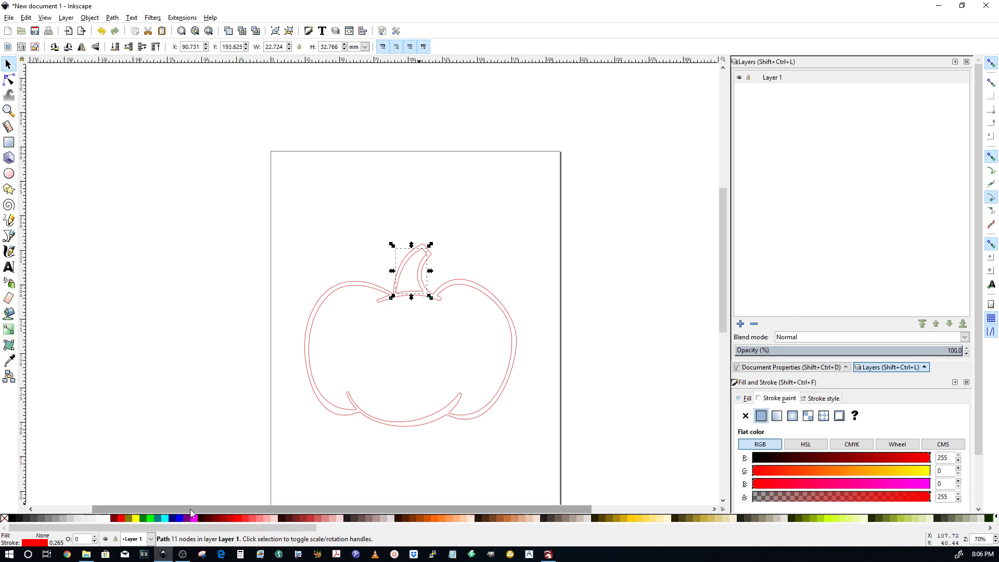
{"action": "left_click", "coordinate": [179, 522]}
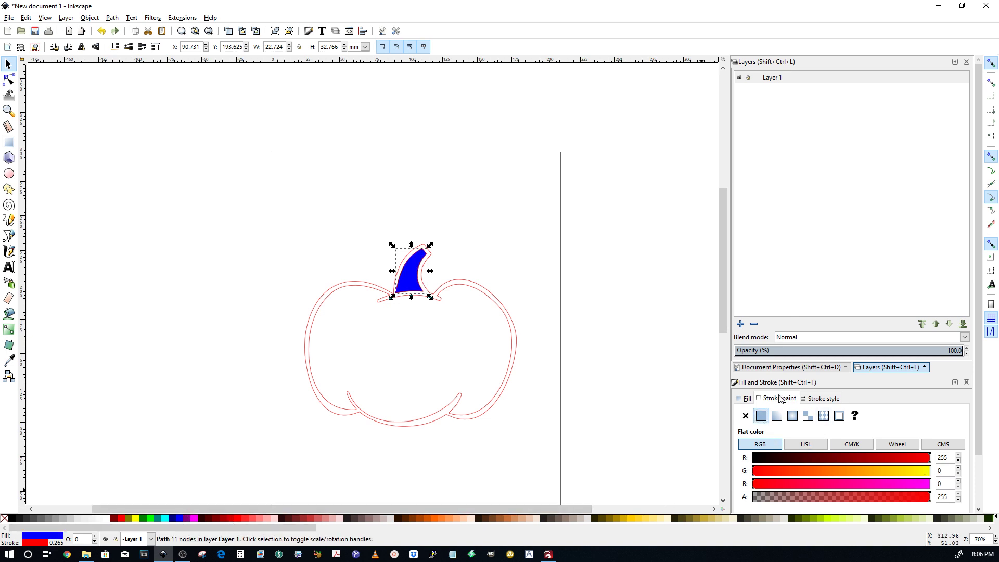
{"action": "left_click", "coordinate": [762, 418]}
- Undo an accidental nudge of the stem and select the 41-node pumpkin body outline
{"action": "left_click", "coordinate": [411, 283]}
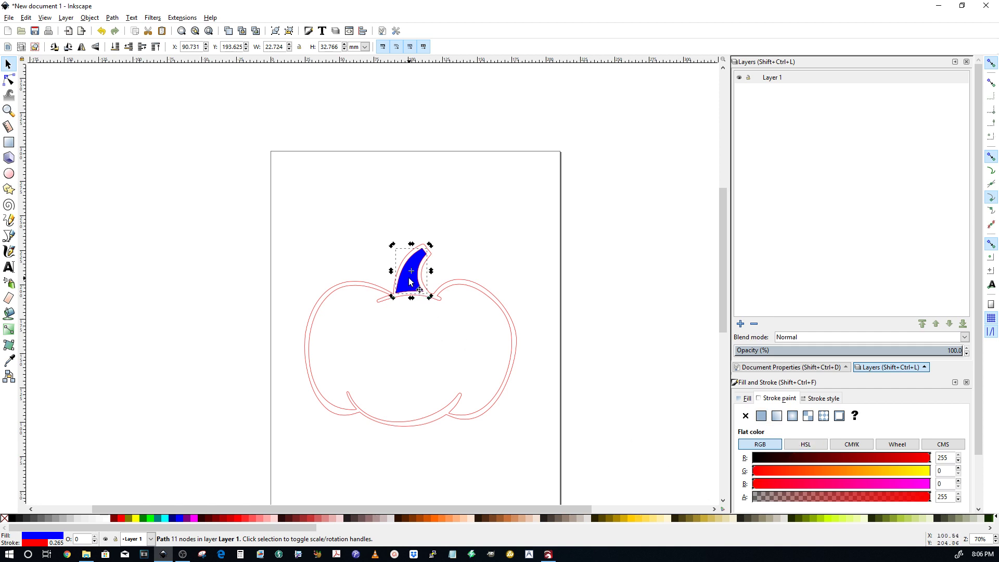
{"action": "left_click_drag", "start_coordinate": [411, 282], "coordinate": [410, 286]}
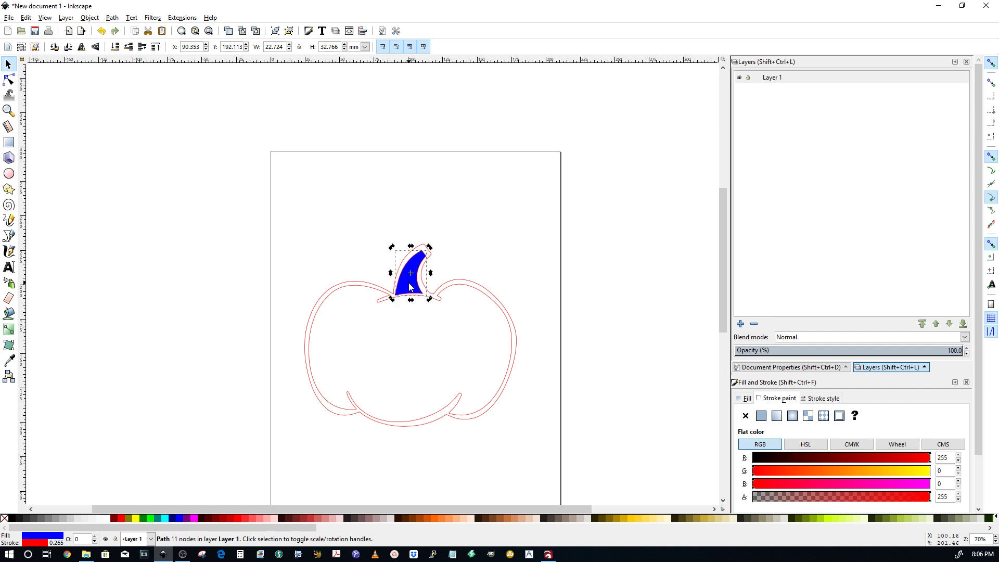
{"action": "key", "text": "ctrl+z"}
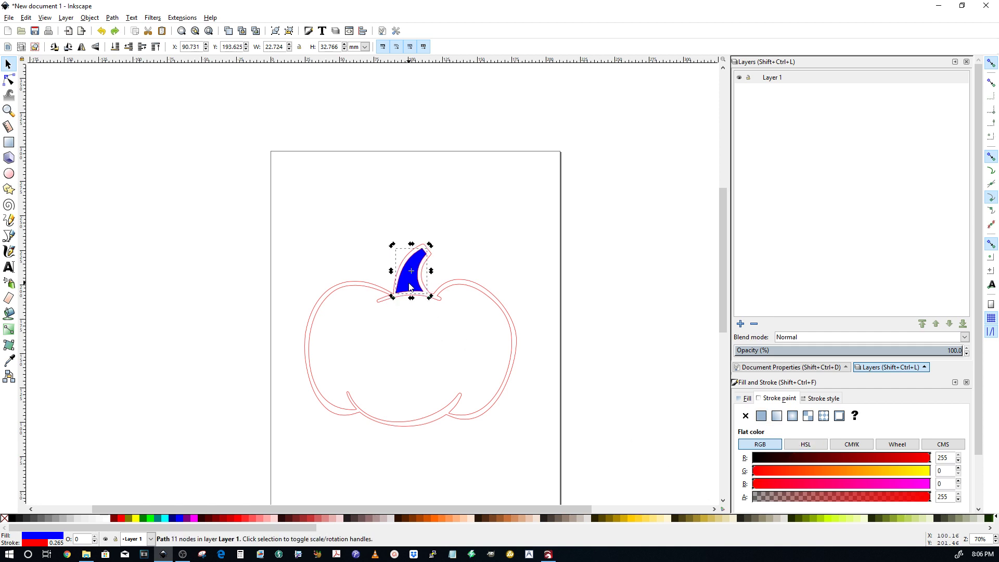
{"action": "left_click", "coordinate": [454, 285]}
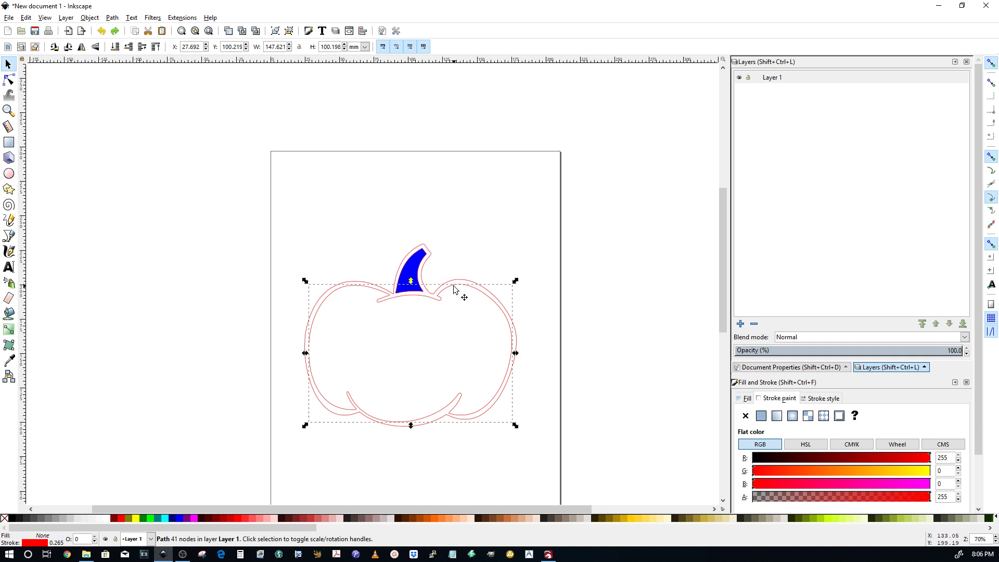
- Change the body outline's stroke to blue (R 0, B 255), then reselect the stem
{"action": "left_click", "coordinate": [748, 402]}
{"action": "left_click", "coordinate": [771, 398]}
{"action": "left_click", "coordinate": [949, 458]}
{"action": "double_click", "coordinate": [946, 458]}
{"action": "type", "text": "0"}
{"action": "double_click", "coordinate": [945, 485]}
{"action": "type", "text": "2"}
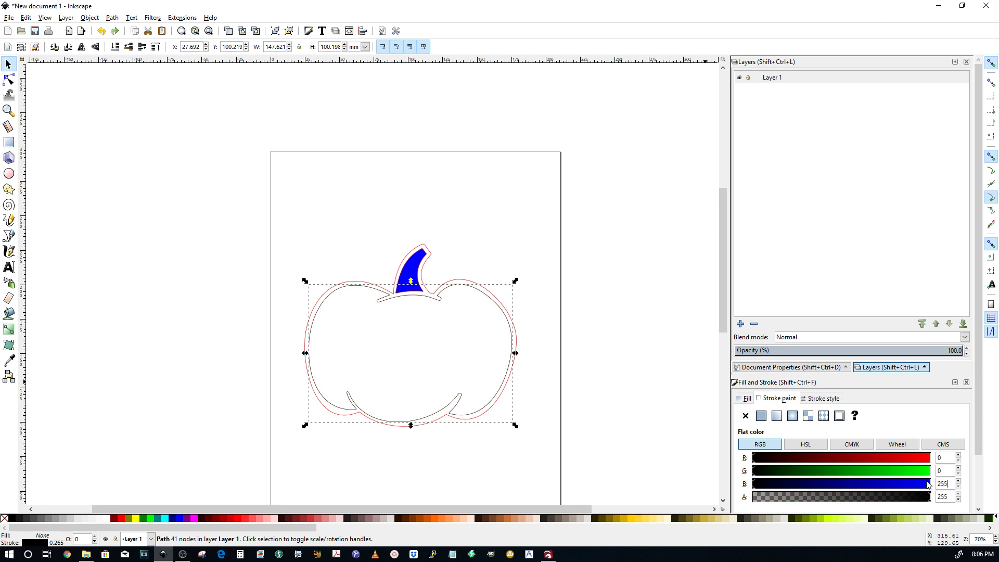
{"action": "type", "text": "55"}
{"action": "key", "text": "Return"}
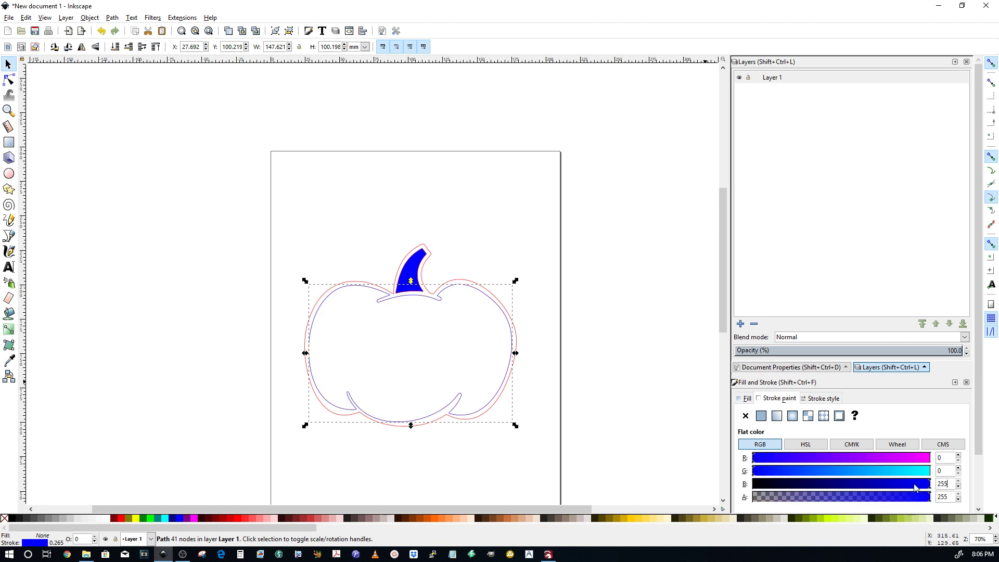
{"action": "left_click", "coordinate": [352, 407]}
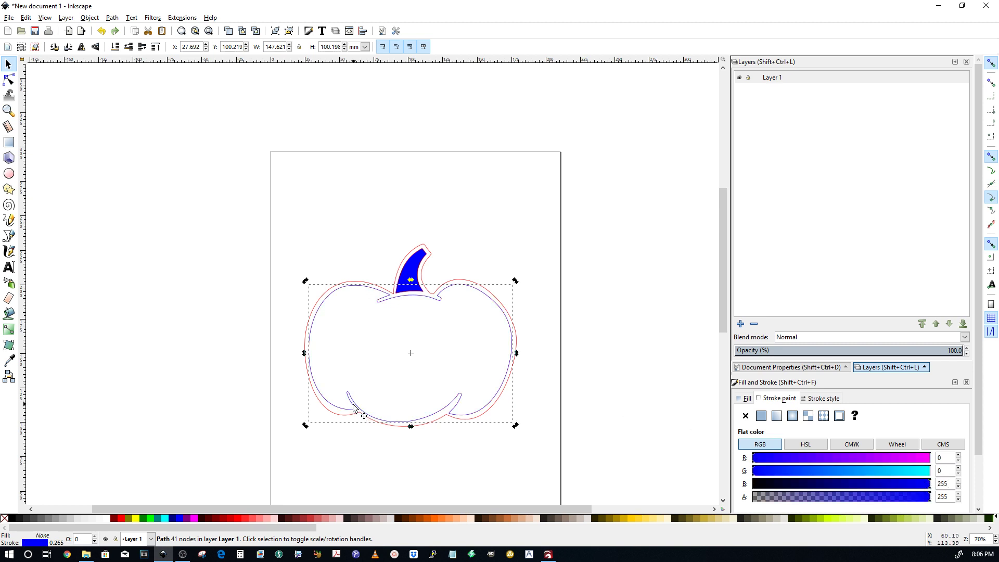
{"action": "left_click", "coordinate": [410, 271]}
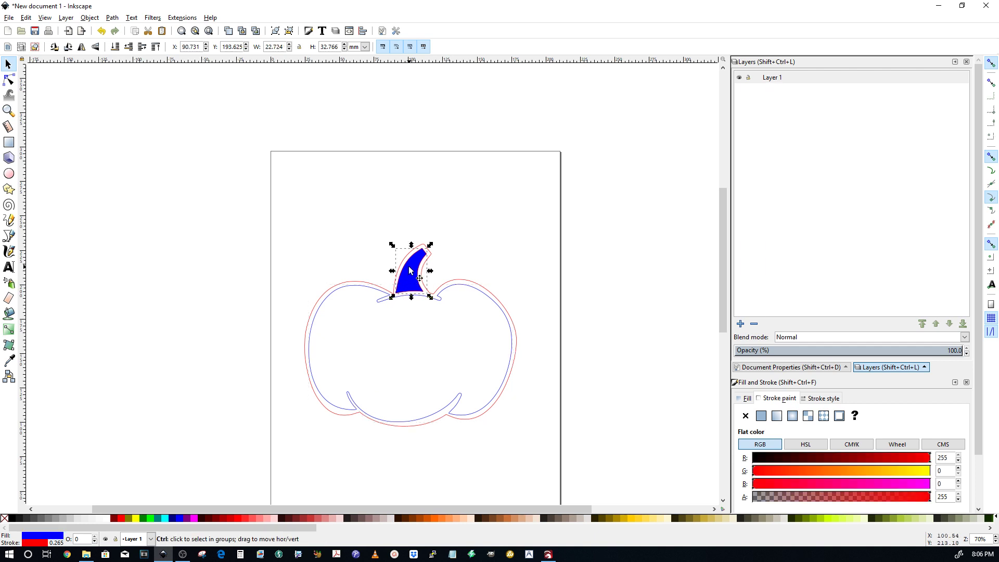
- Undo the colour trials so stem and body return to unfilled red outlines, then deselect
{"action": "key", "text": "ctrl+z"}
{"action": "key", "text": "ctrl+shift+z"}
{"action": "key", "text": "ctrl+shift+z"}
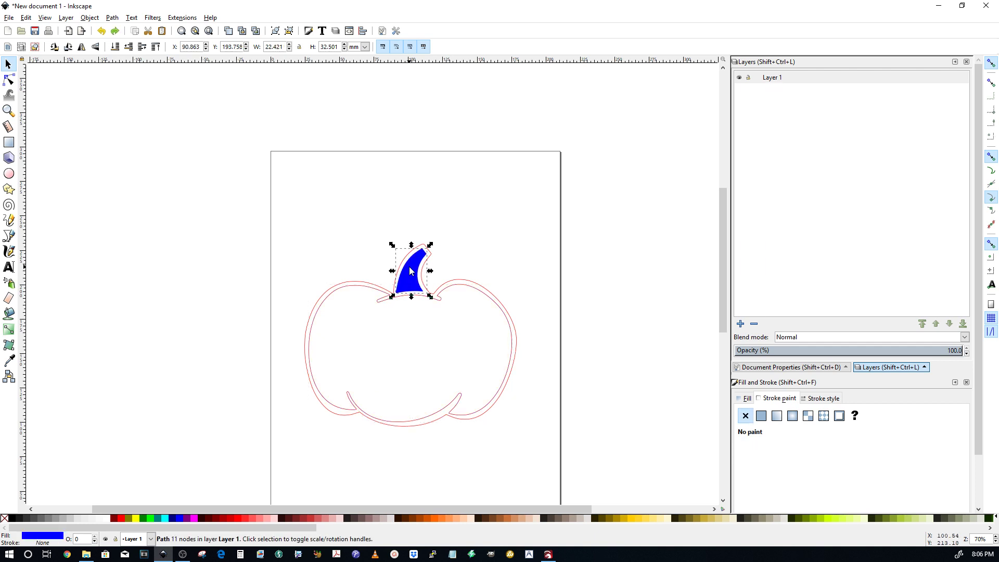
{"action": "key", "text": "ctrl+z"}
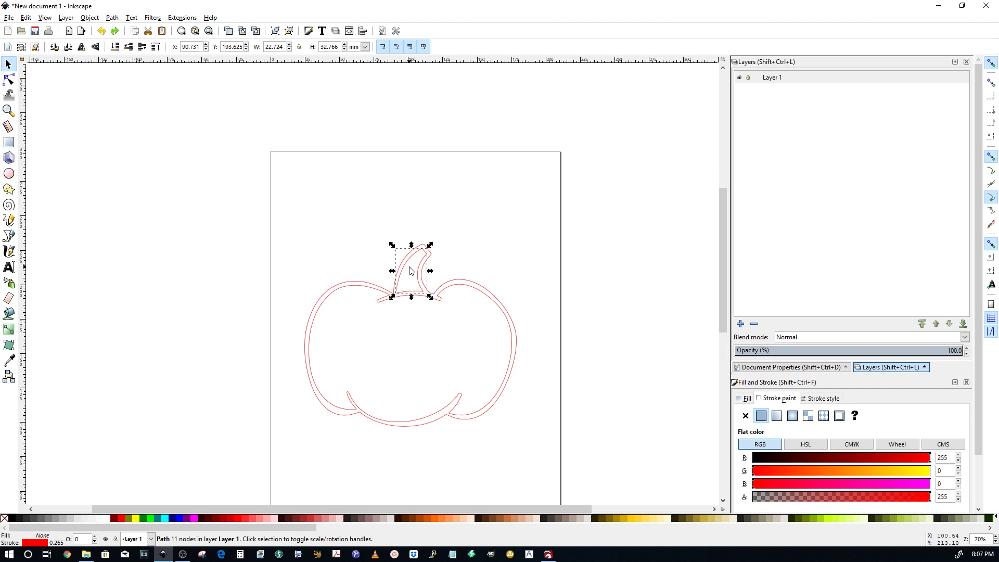
{"action": "left_click", "coordinate": [350, 199]}
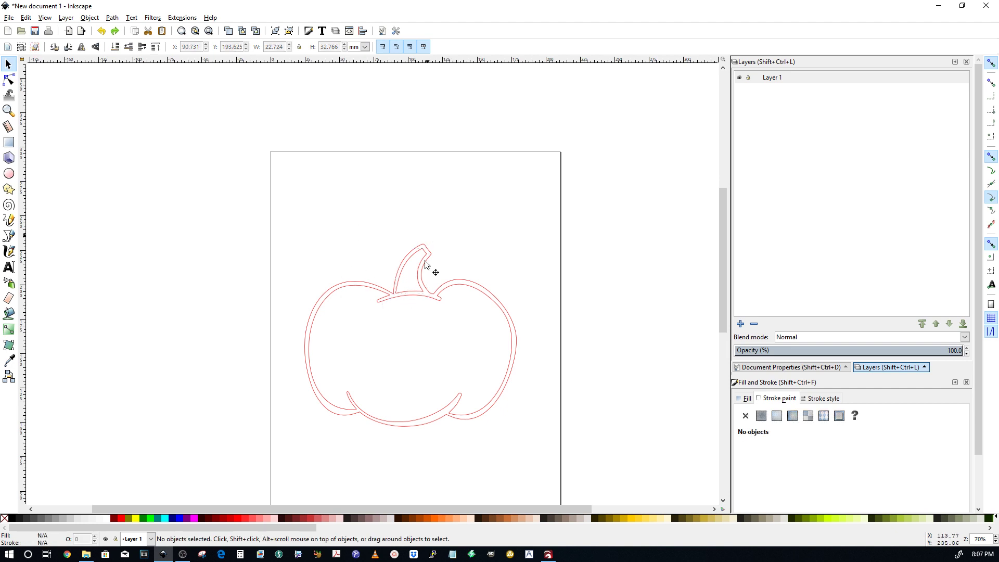